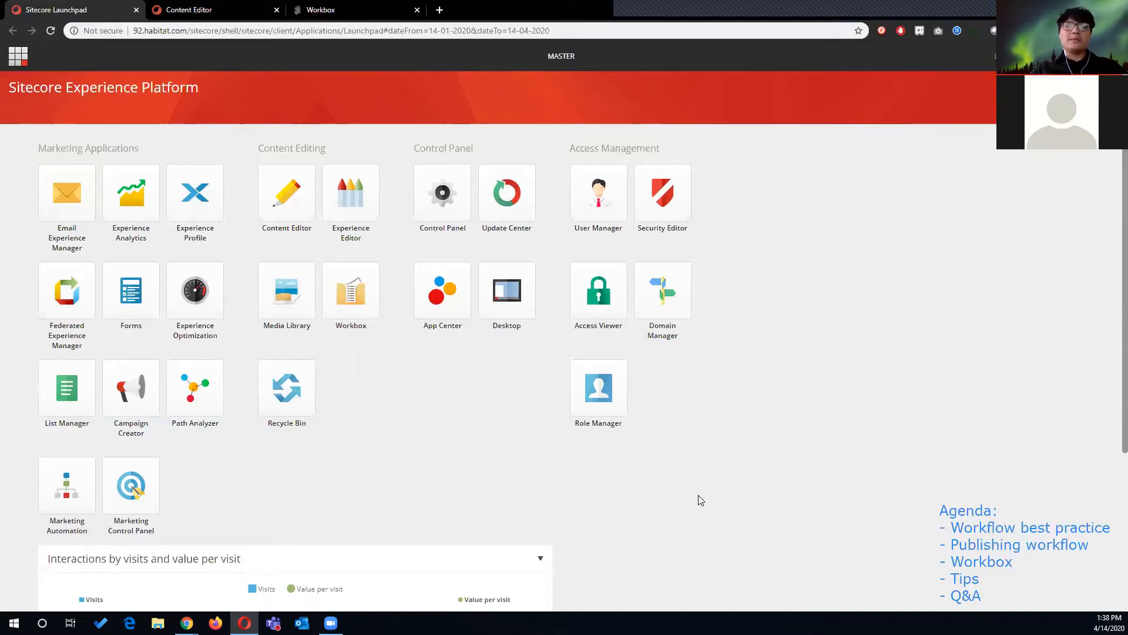
scroll(647, 535, down, 2)
scroll(669, 542, up, 2)
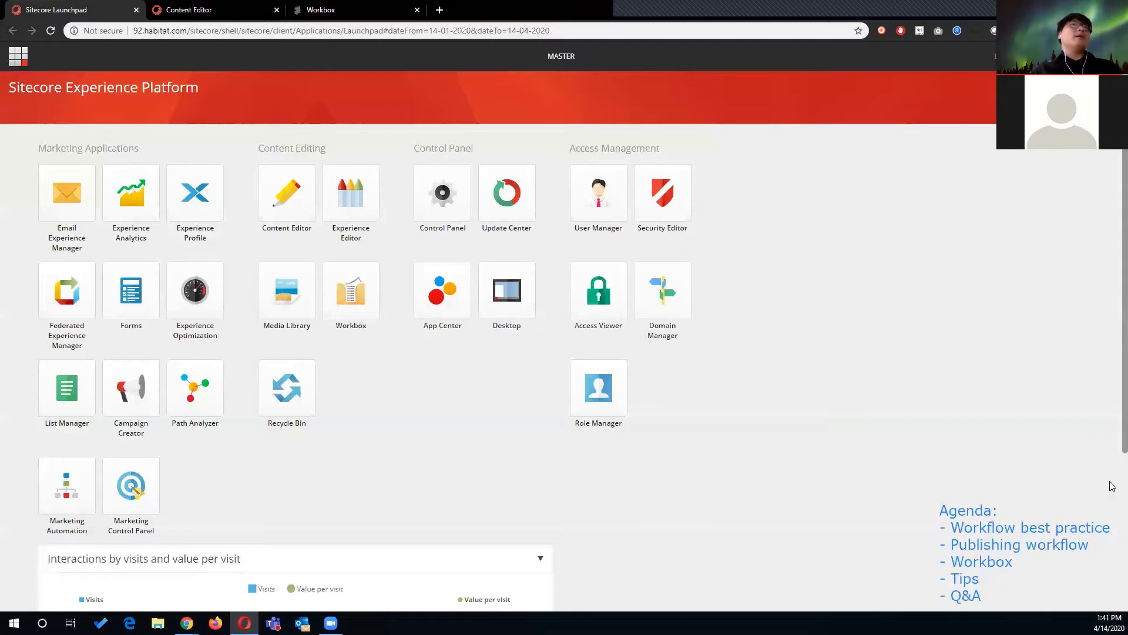
click(780, 255)
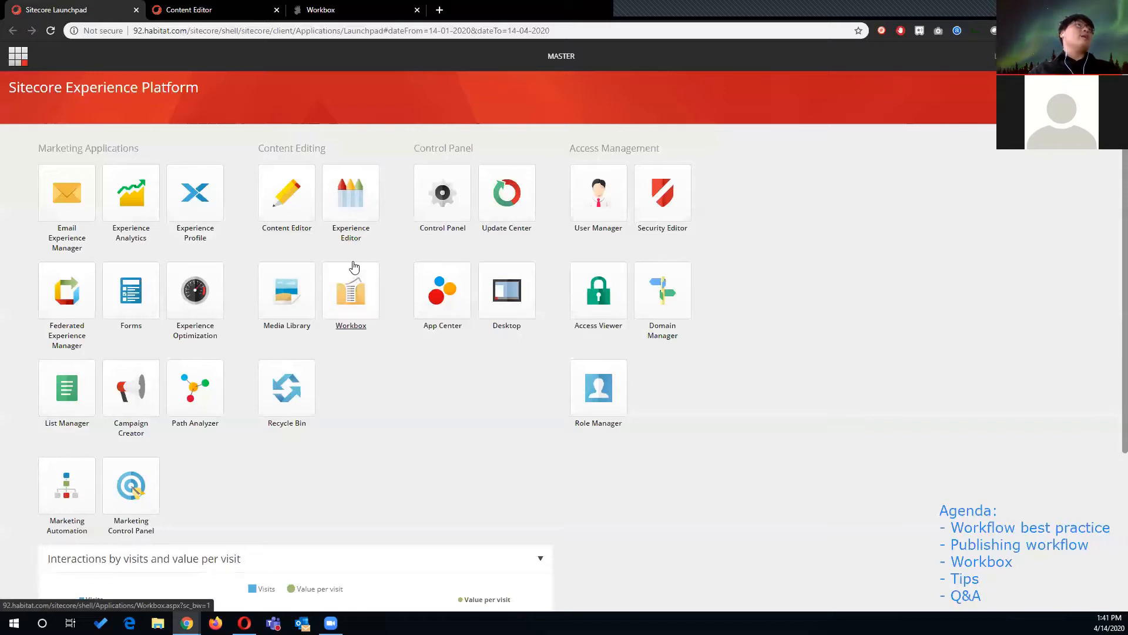
- Switch to the Content Editor and browse the content tree down to the System Workflows folder
click(218, 10)
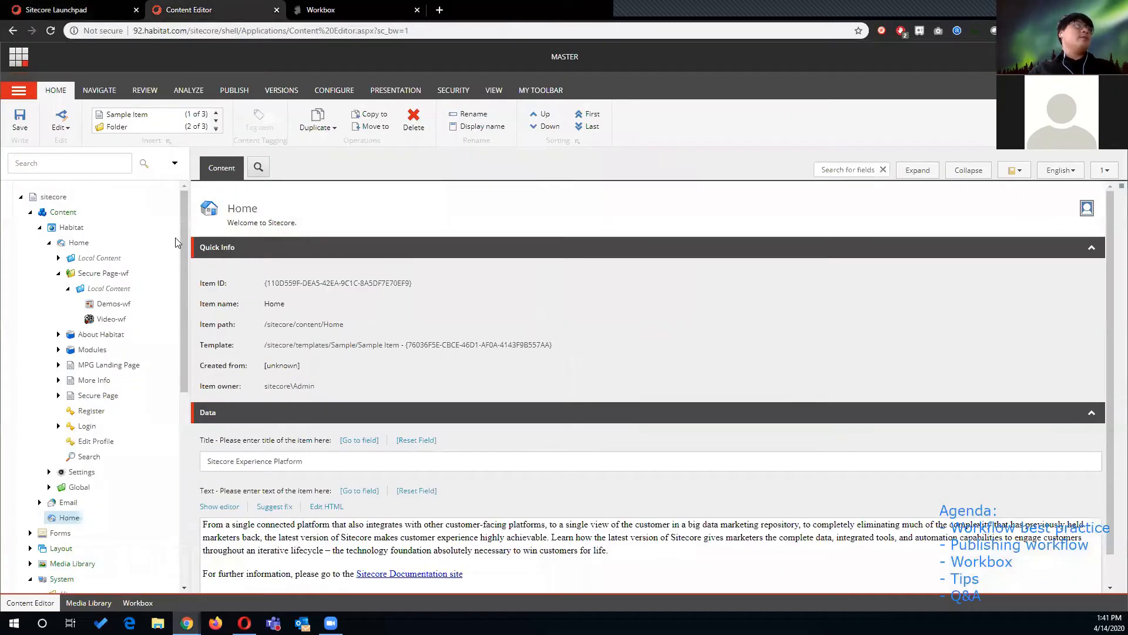
scroll(137, 293, down, 2)
scroll(136, 293, up, 2)
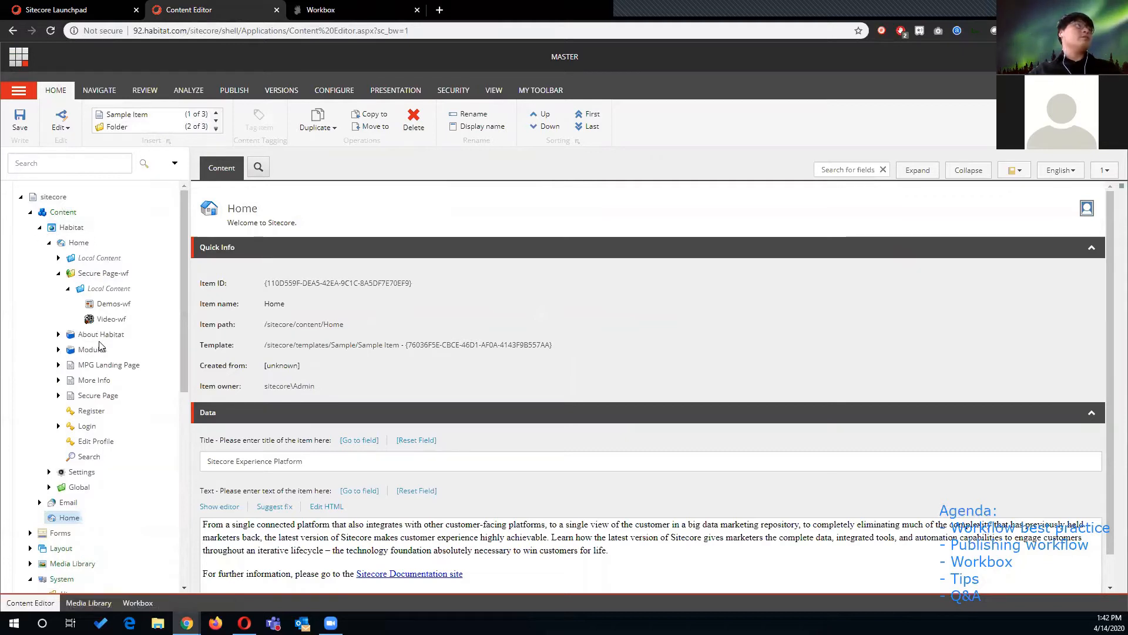
scroll(62, 291, down, 4)
scroll(69, 279, up, 2)
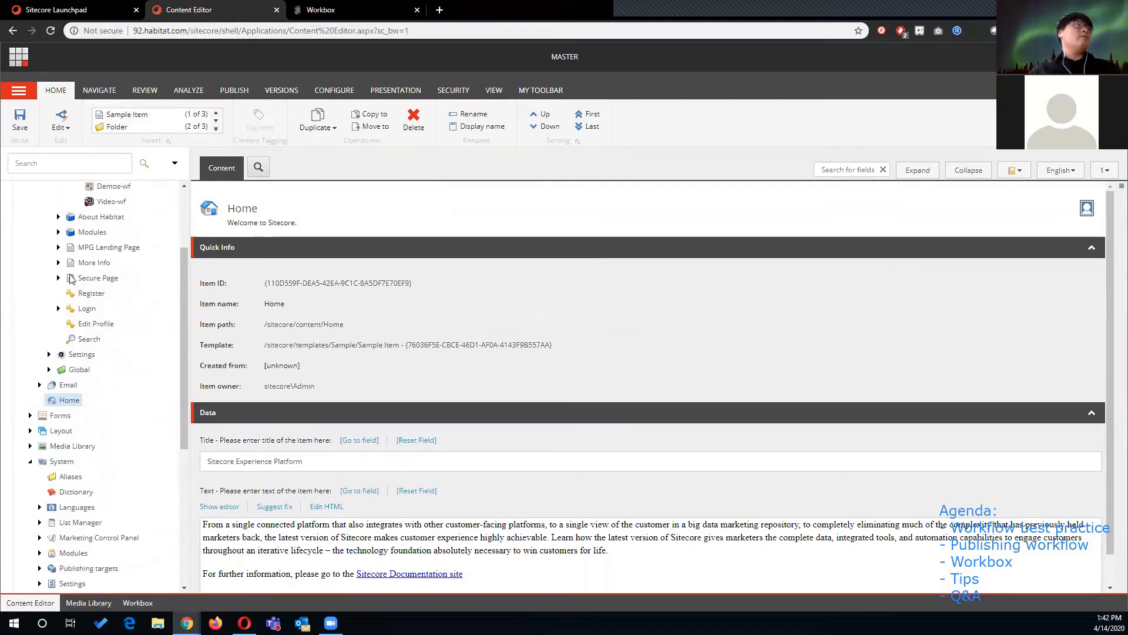
scroll(66, 341, down, 2)
scroll(62, 382, down, 1)
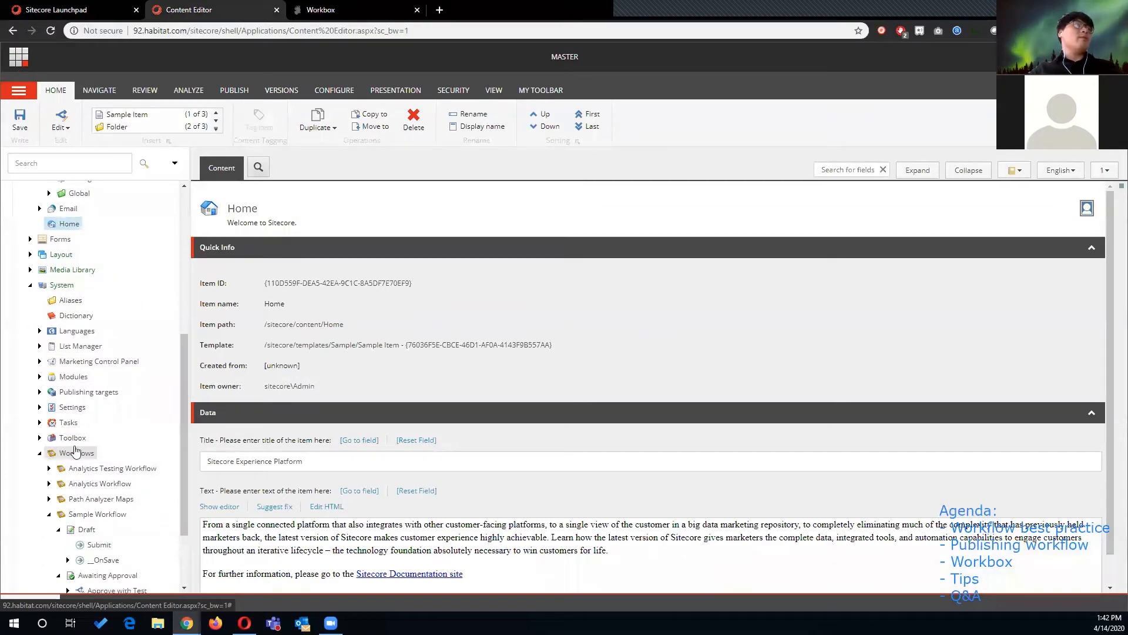
scroll(65, 447, down, 1)
- Expand the Sample Workflow and examine its Draft state and the workflow definition item
click(49, 455)
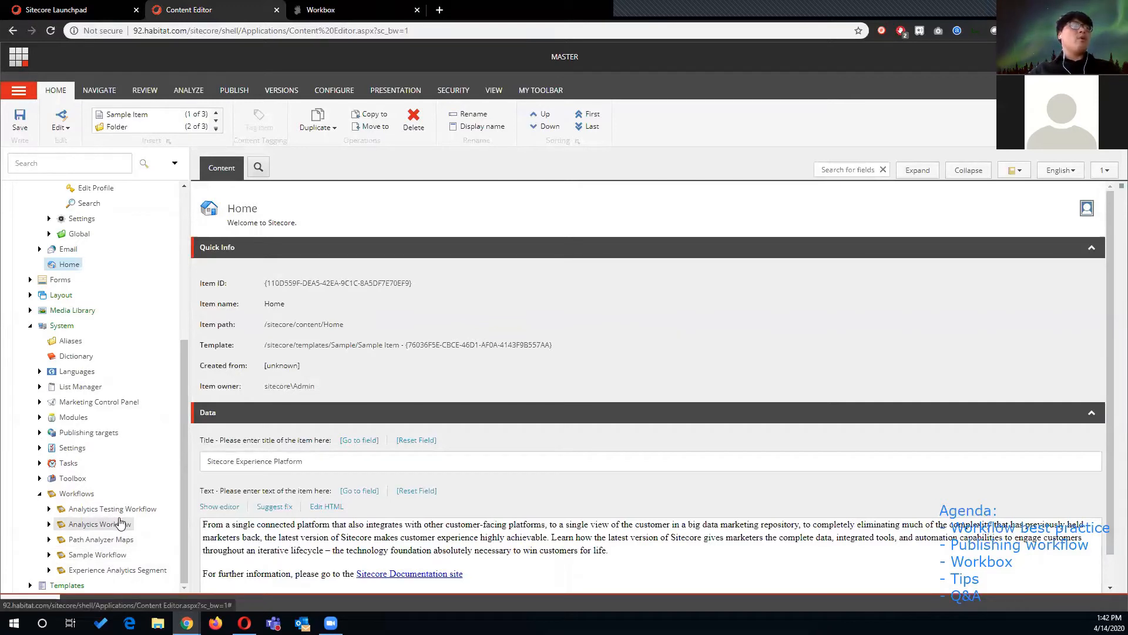
click(49, 554)
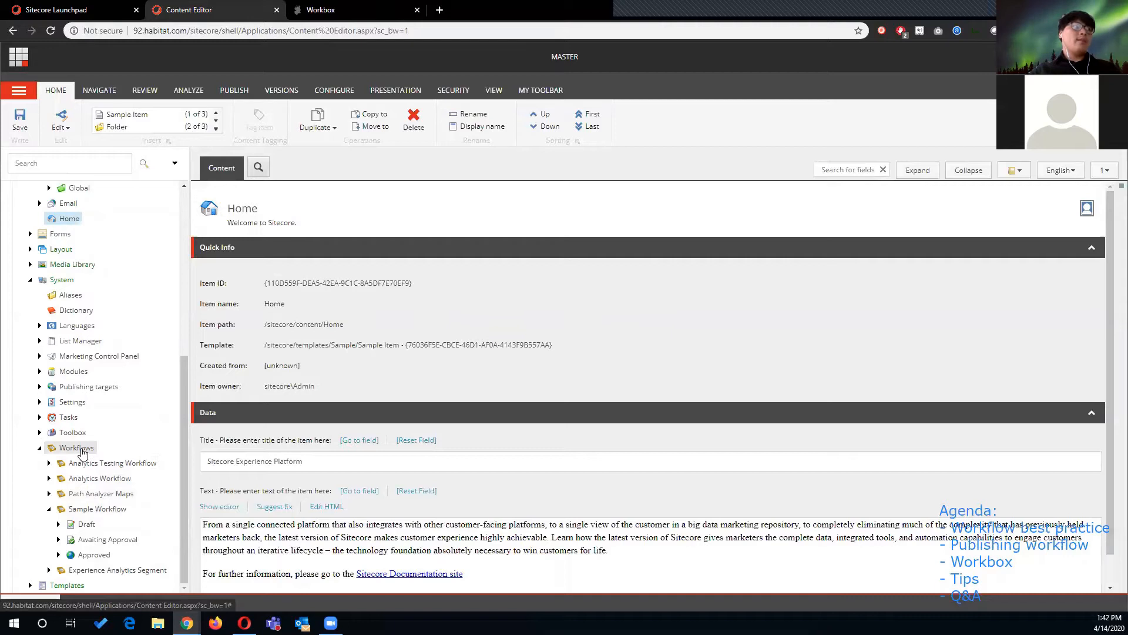
click(62, 528)
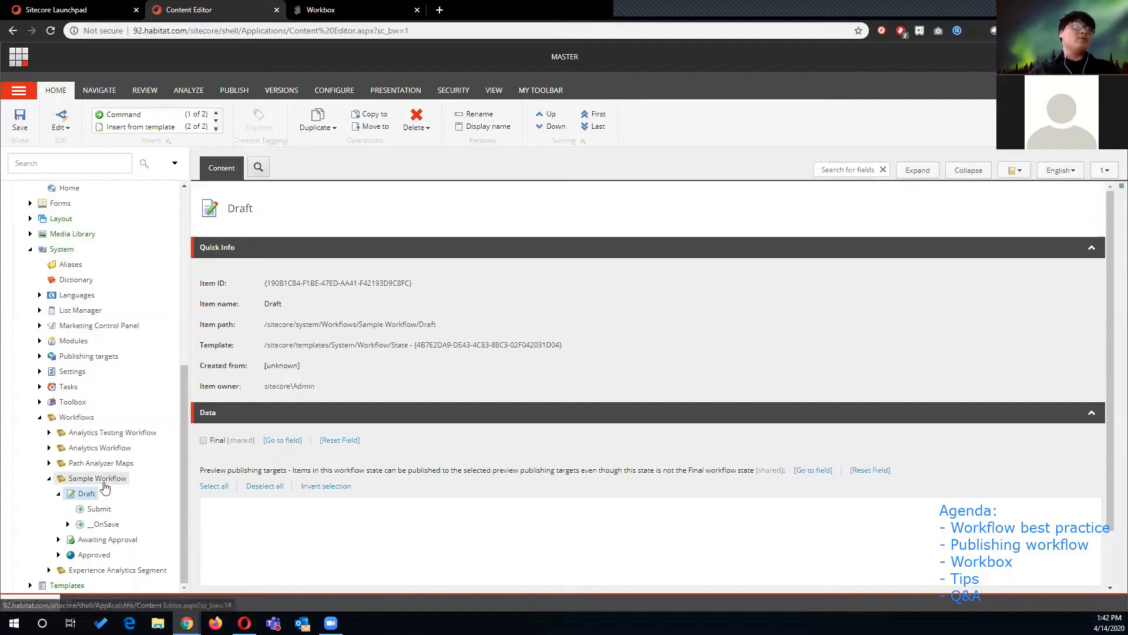
click(95, 479)
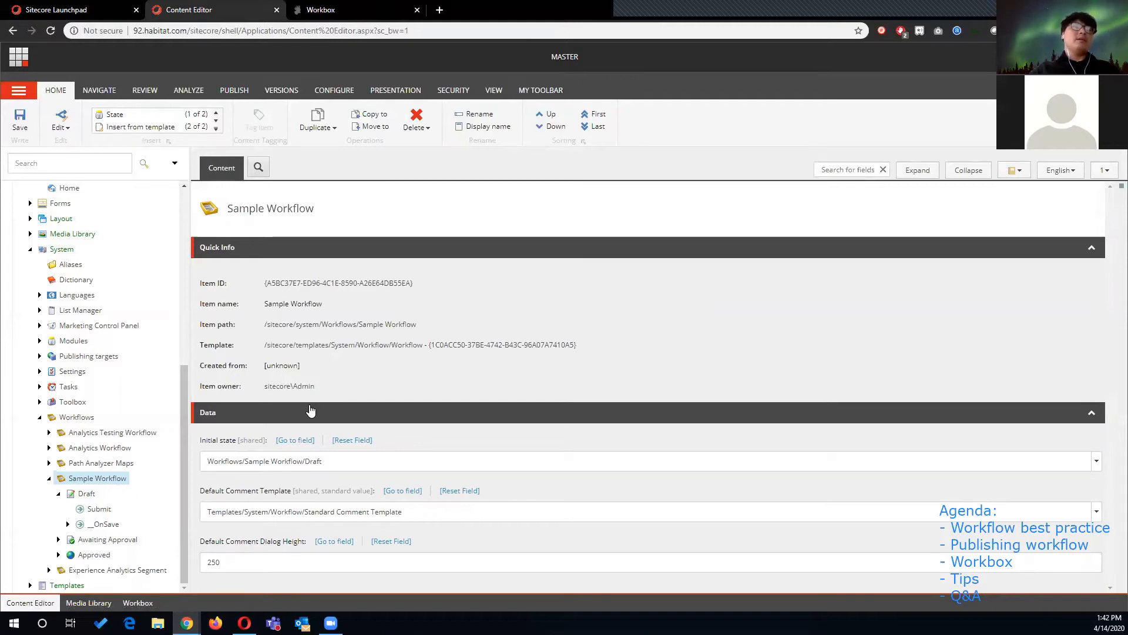
click(86, 494)
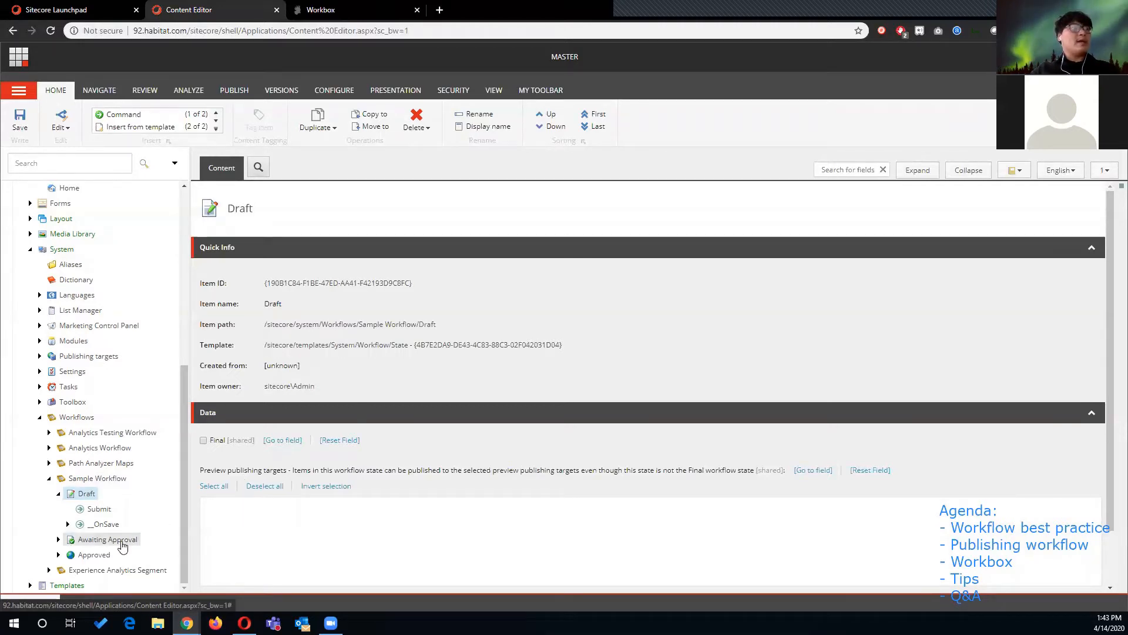
- Examine the Awaiting Approval and Approved states and the Submit and Approve commands of Sample Workflow
click(121, 543)
click(97, 555)
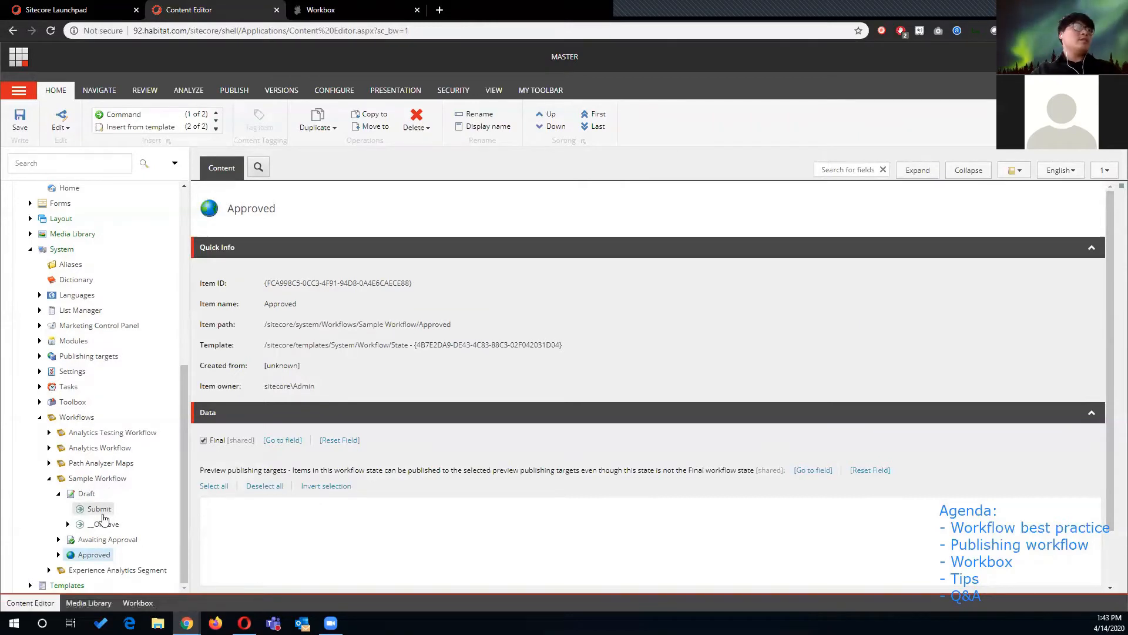
click(86, 510)
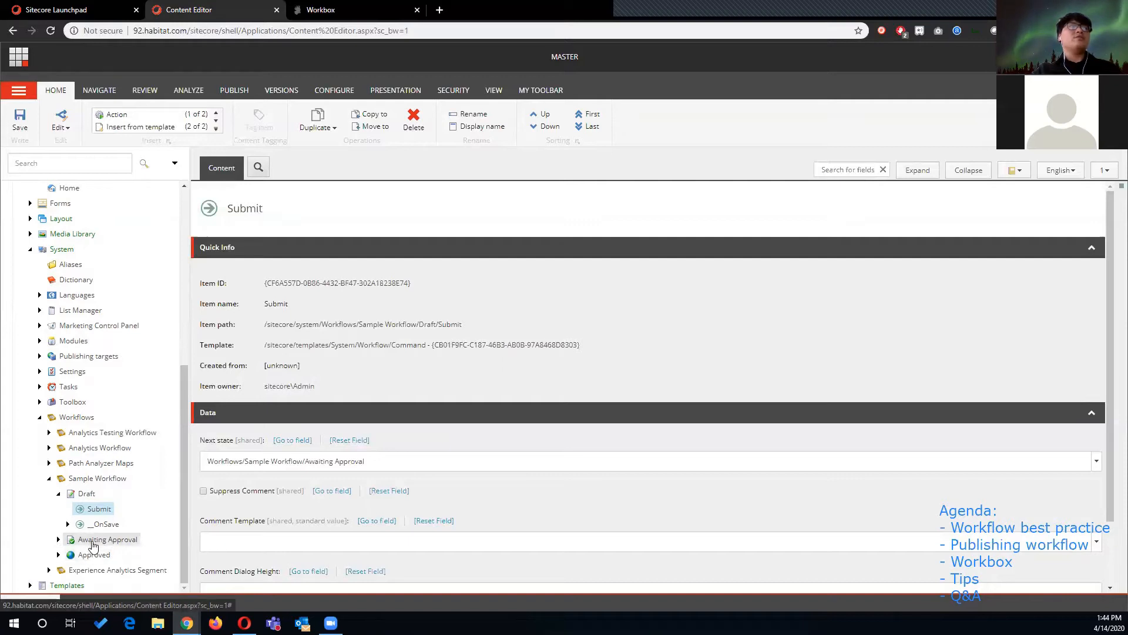
click(59, 539)
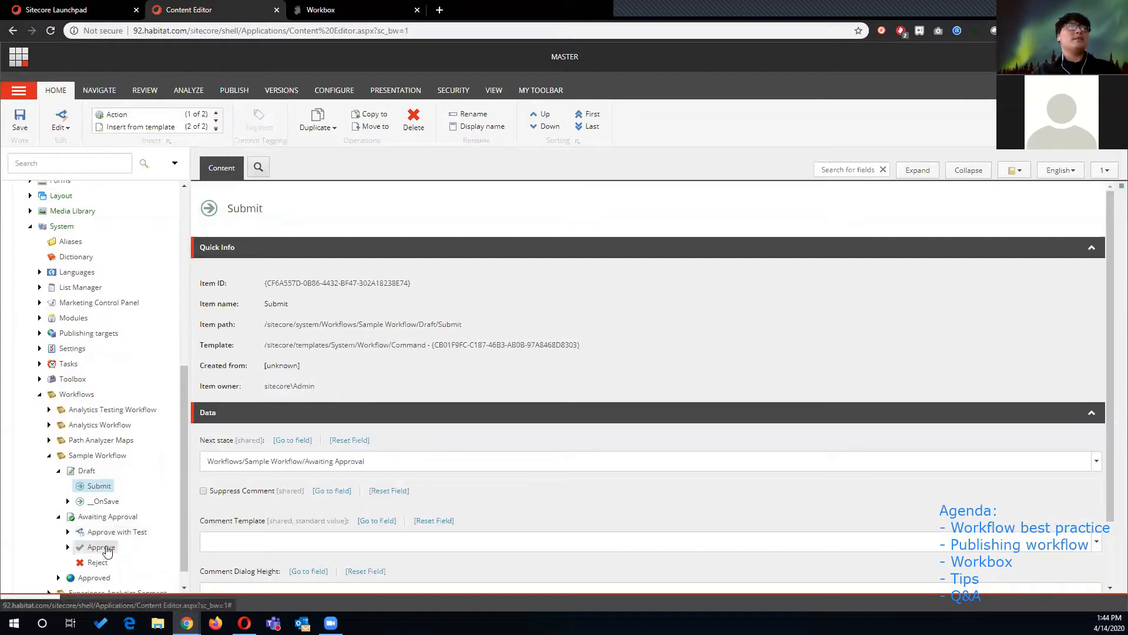
click(132, 545)
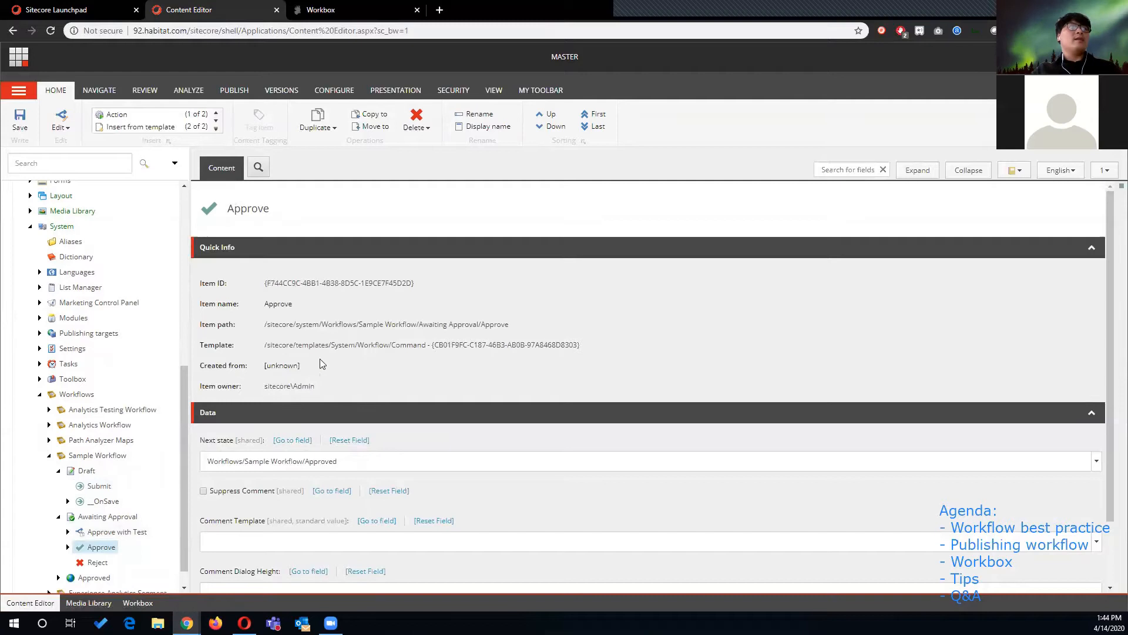
scroll(400, 332, down, 1)
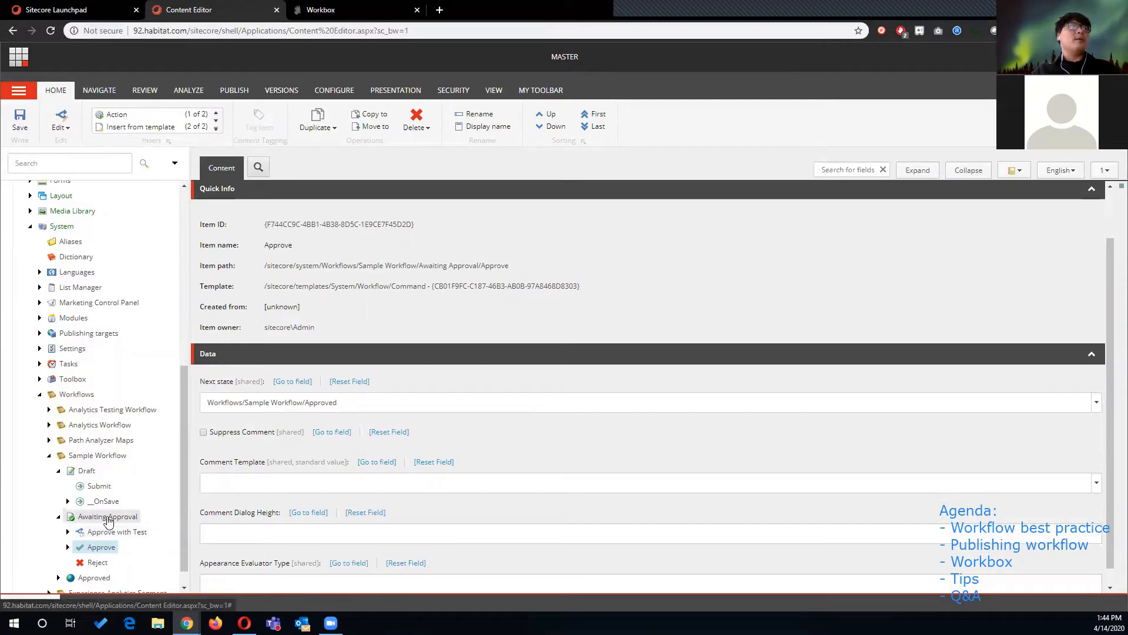
scroll(103, 523, down, 1)
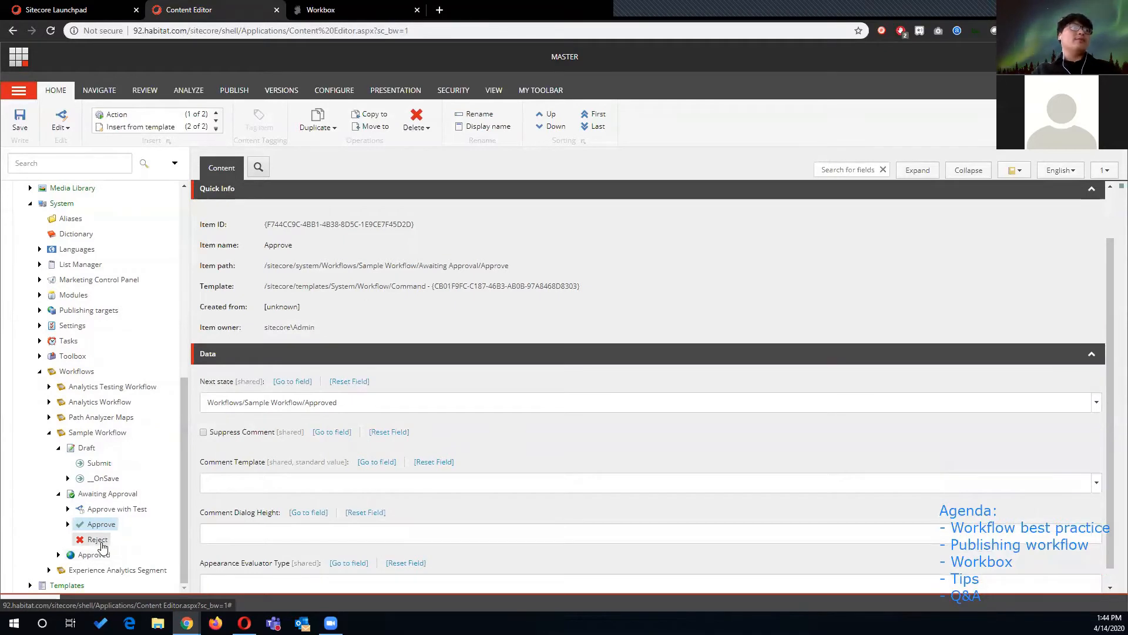
- Inspect the Reject command, the Draft's __OnSave Auto Submit Action, and the Approve with Test Validation Action
click(98, 540)
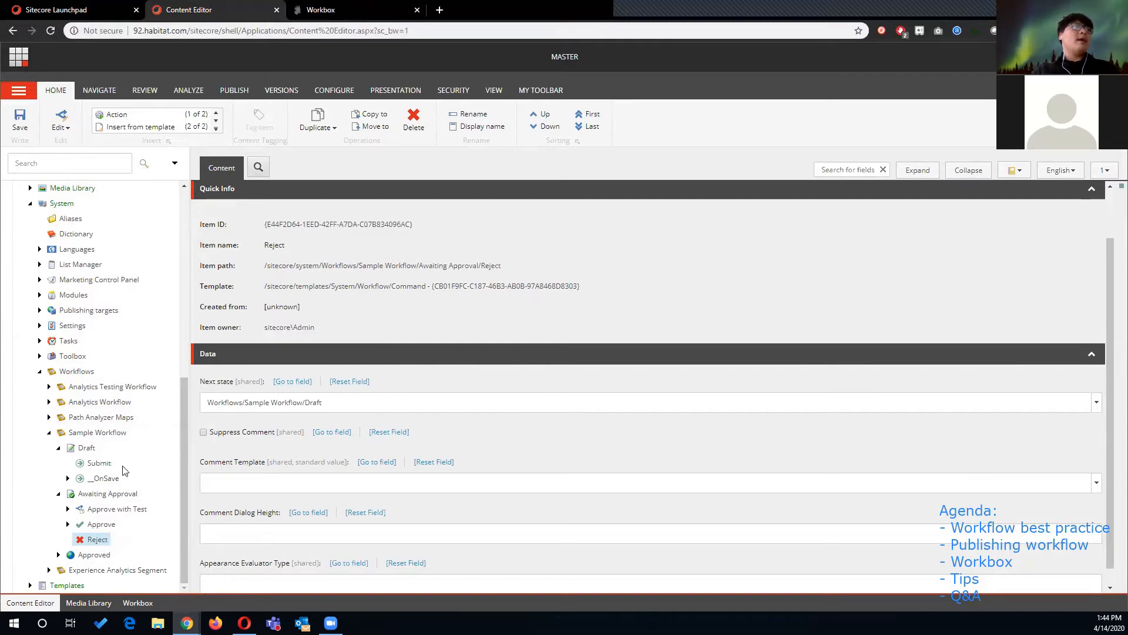
click(68, 478)
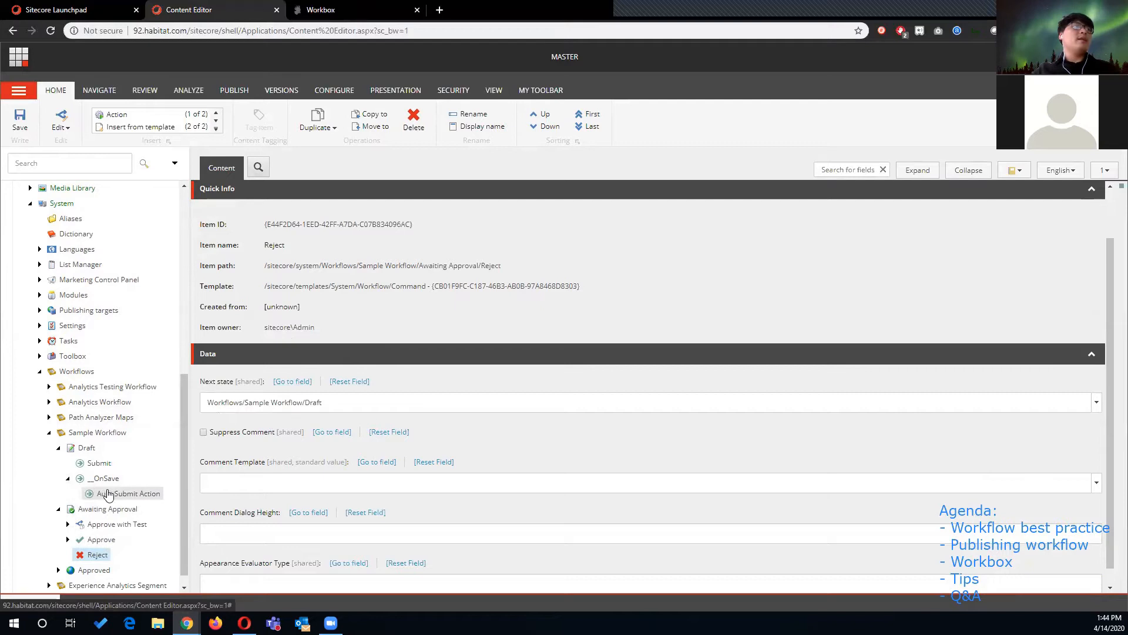
click(104, 496)
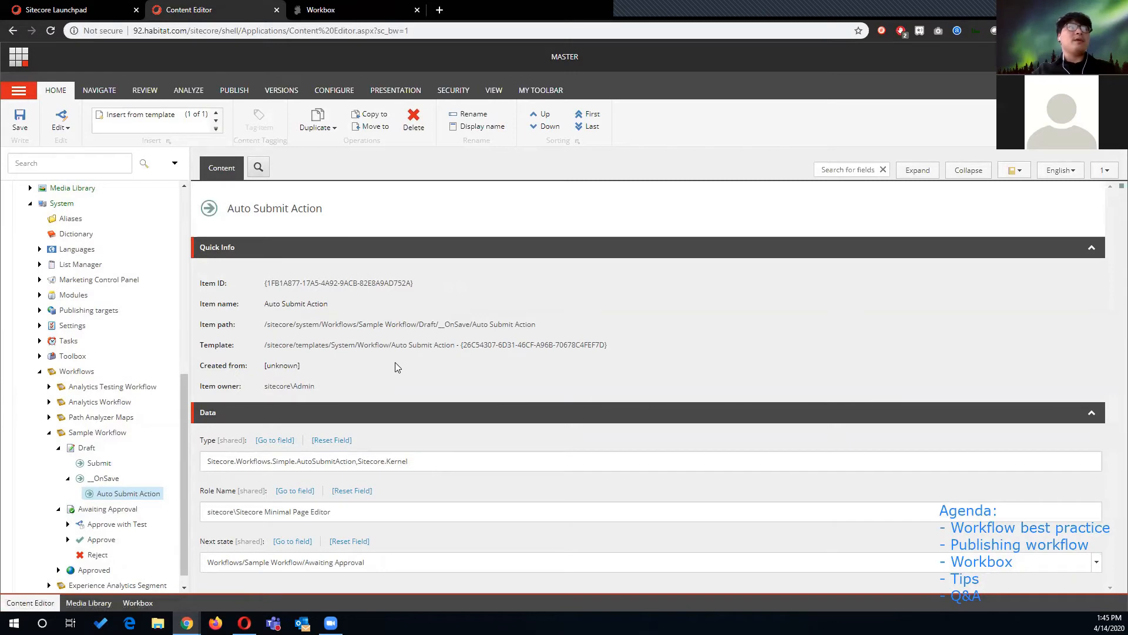
click(68, 524)
click(114, 539)
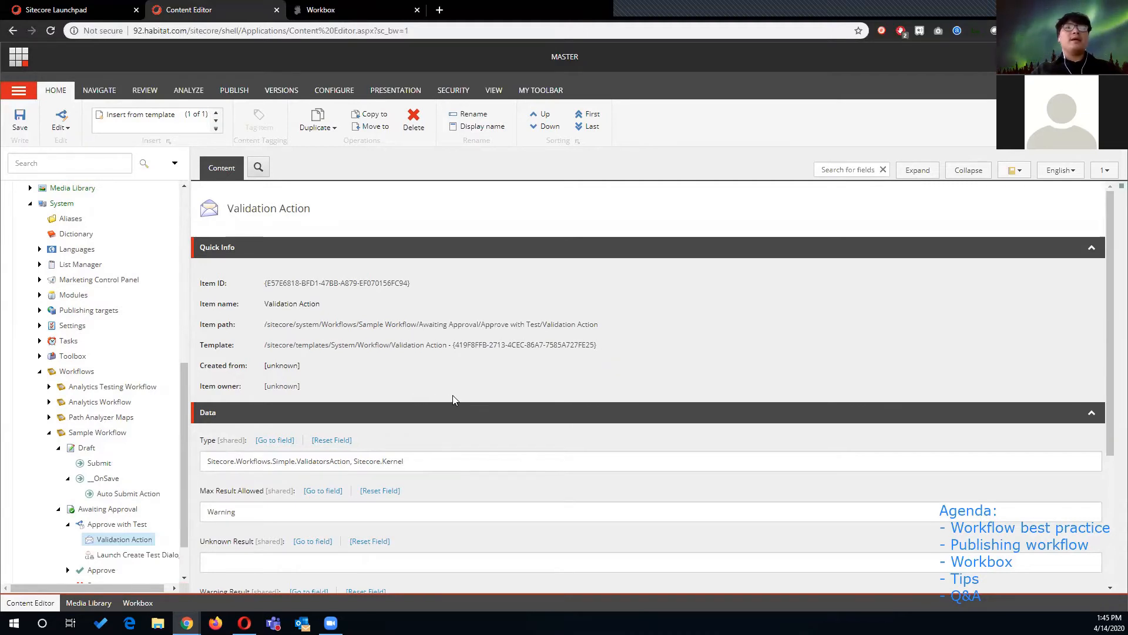
- Review the Validation Action's result fields, highlighting the Error Result message text
scroll(450, 398, down, 2)
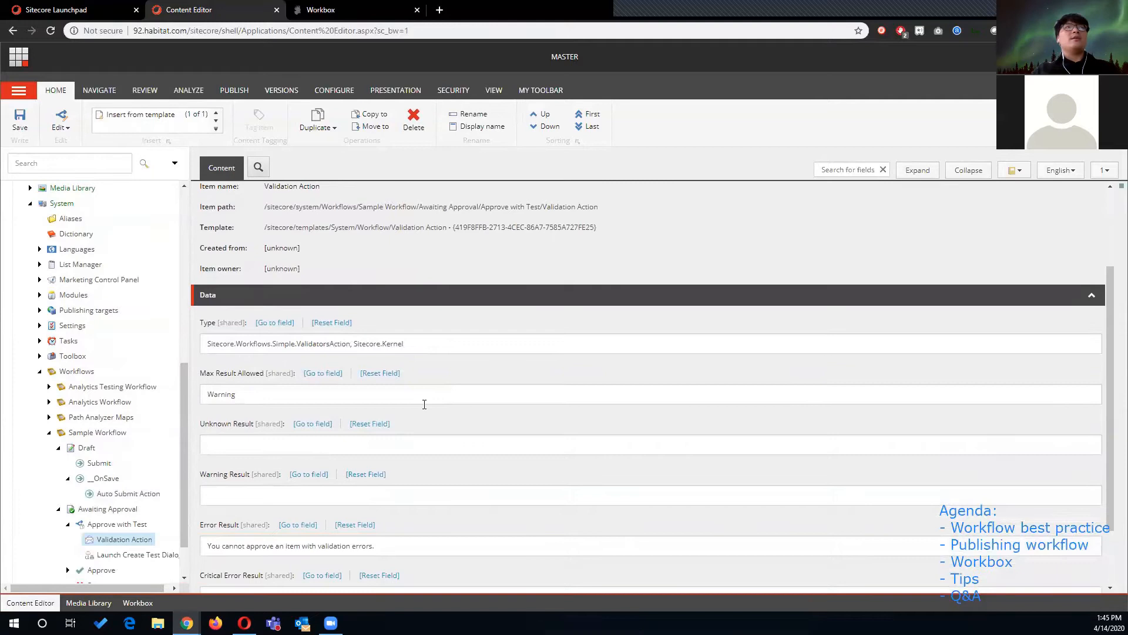
scroll(272, 440, down, 1)
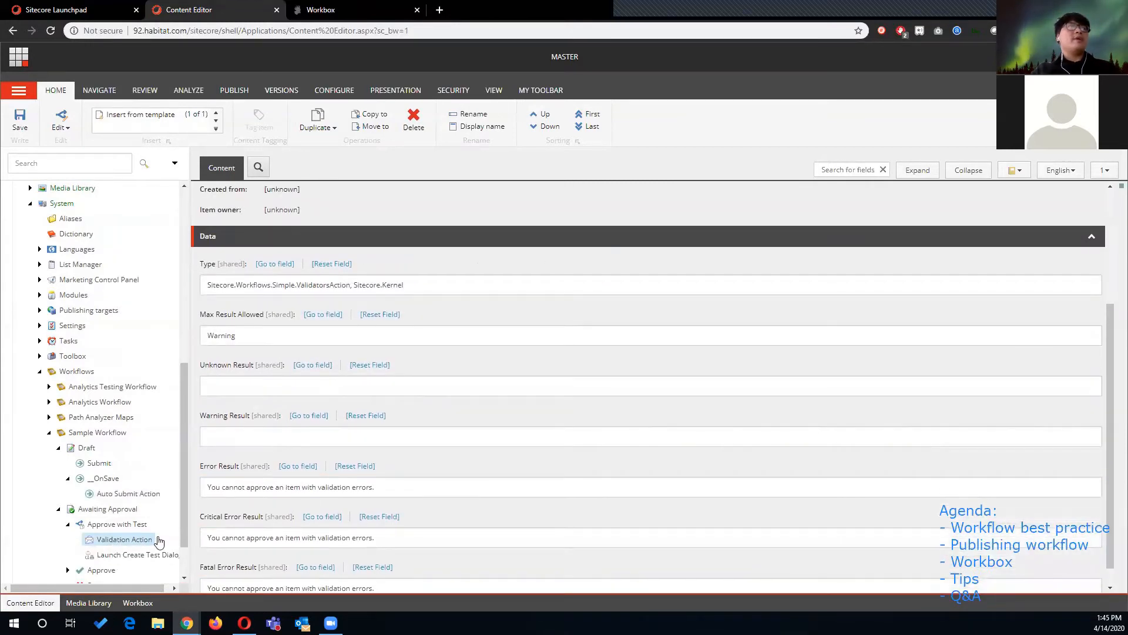
scroll(260, 498, down, 1)
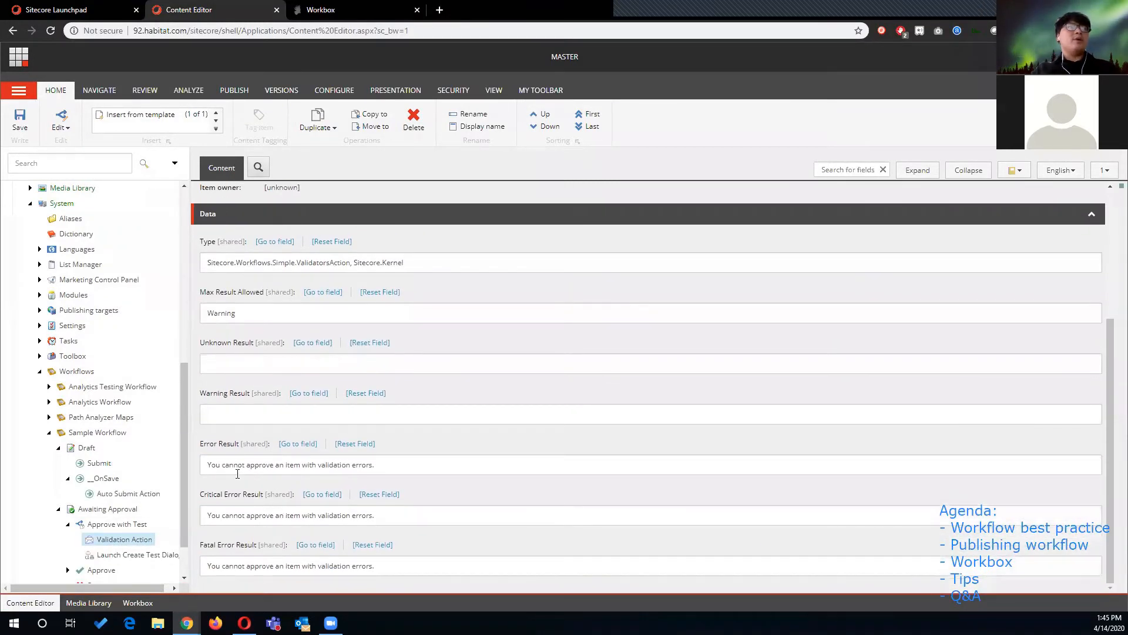
triple_click(235, 472)
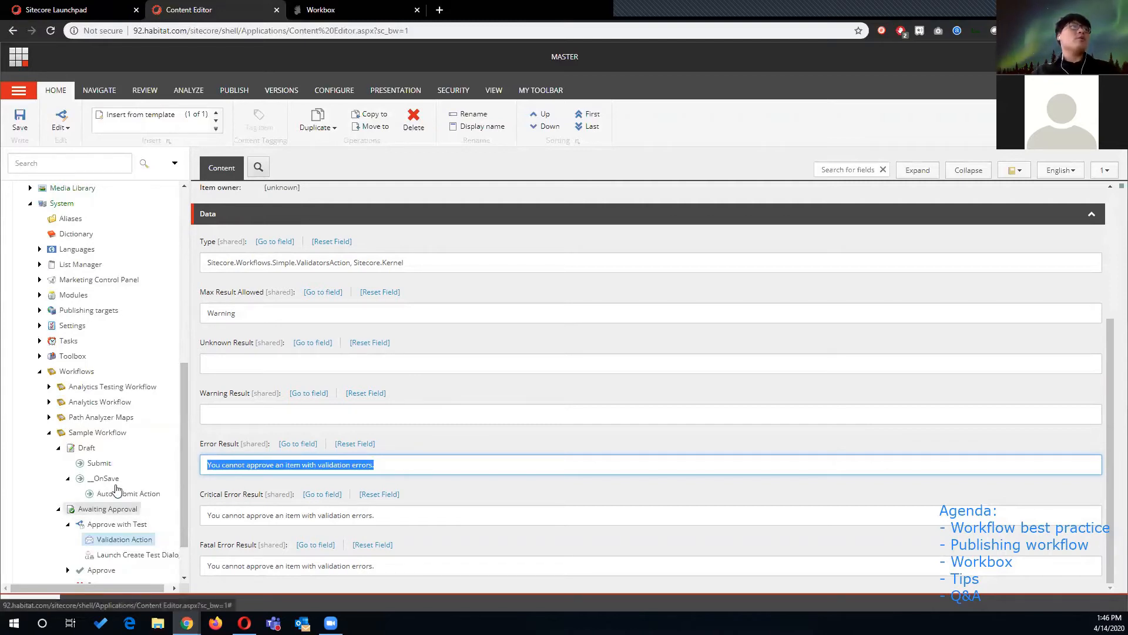
scroll(118, 471, down, 1)
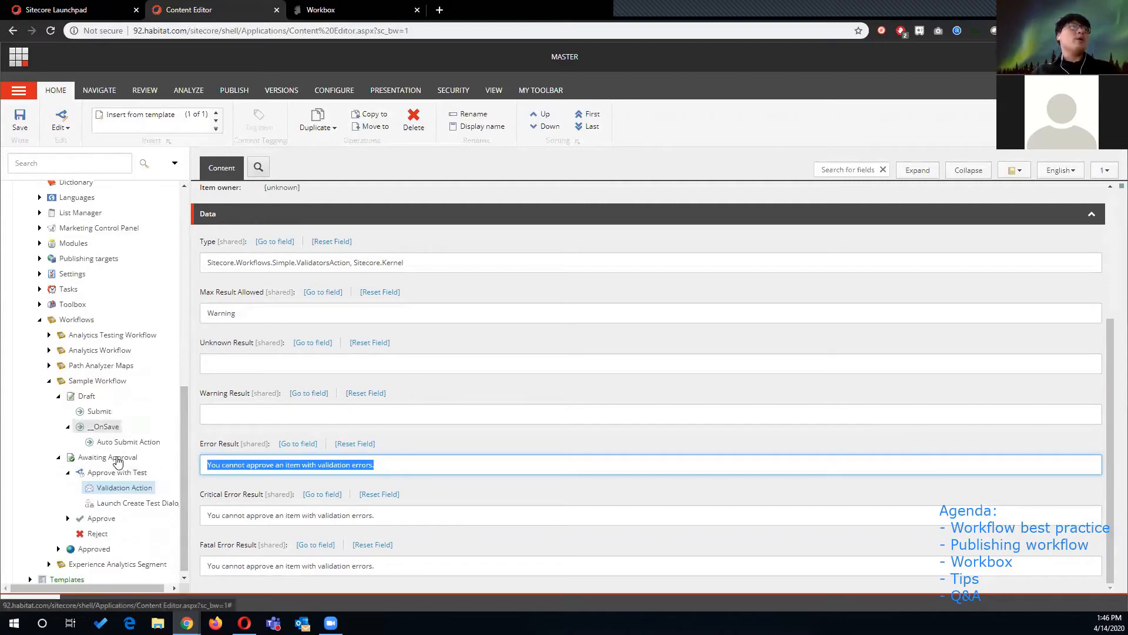
- Revisit the Draft, Submit and Approve with Test items and expand the Approved state's actions
click(88, 392)
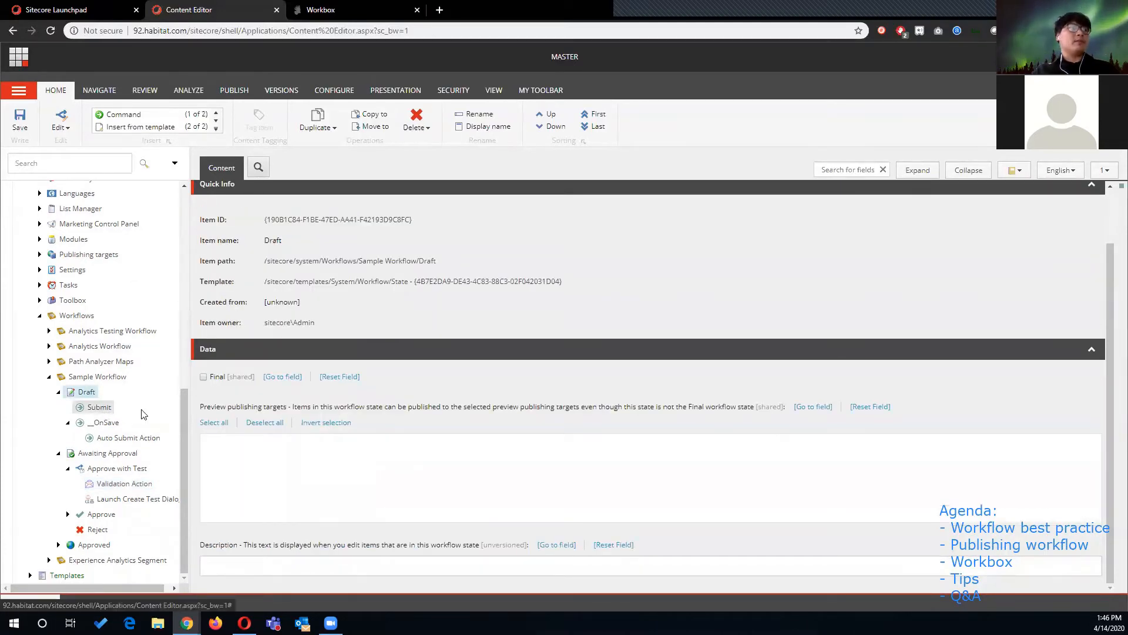
click(99, 407)
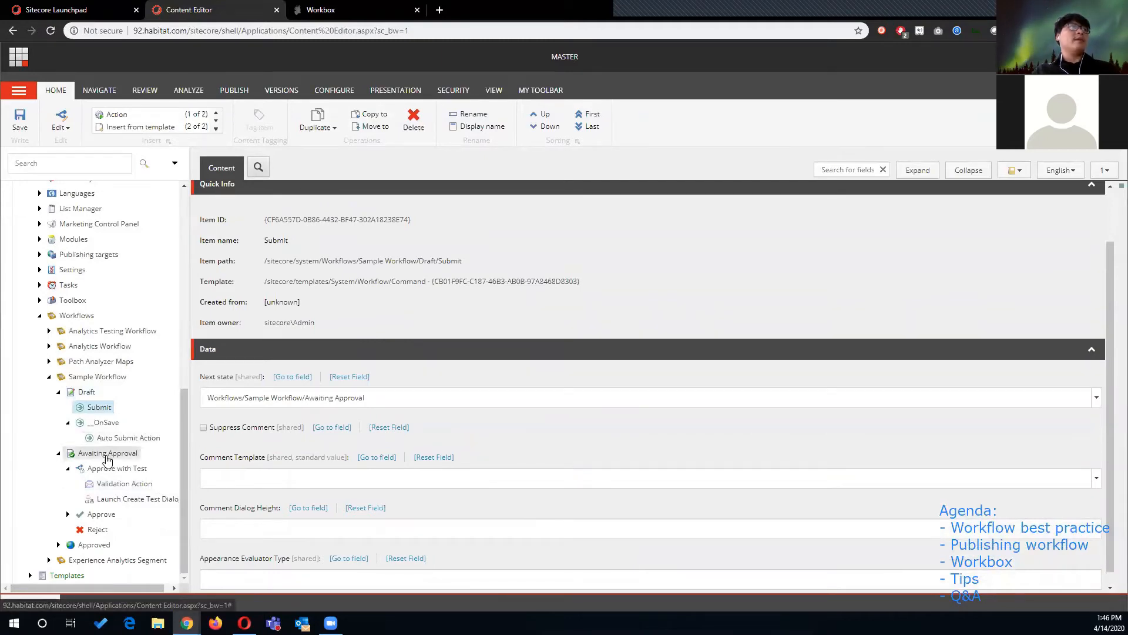
click(108, 470)
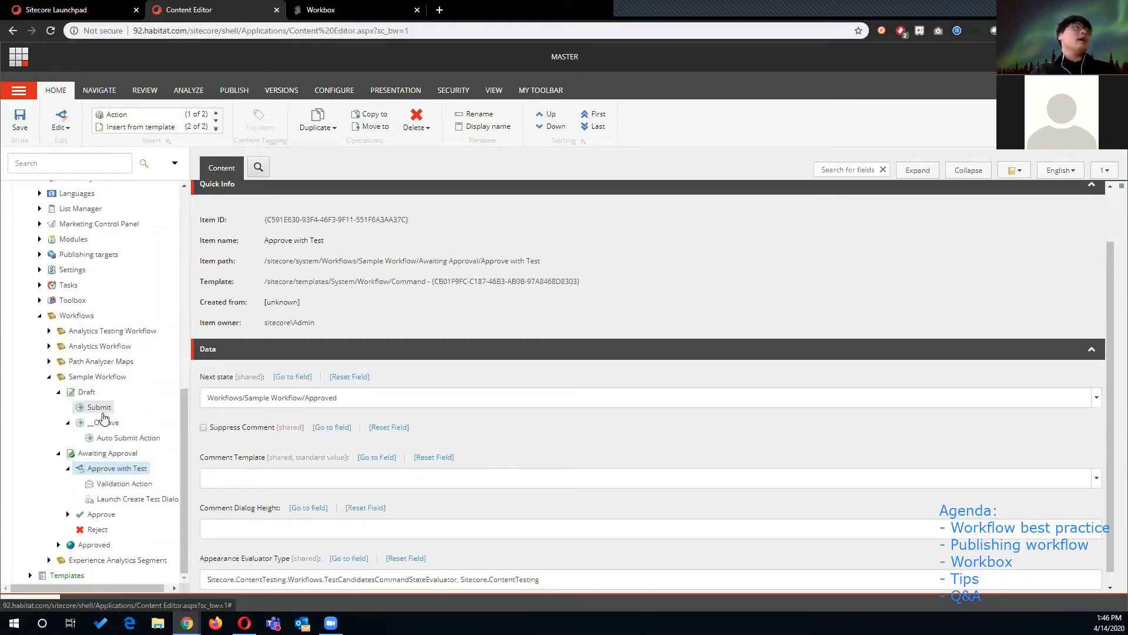
click(68, 422)
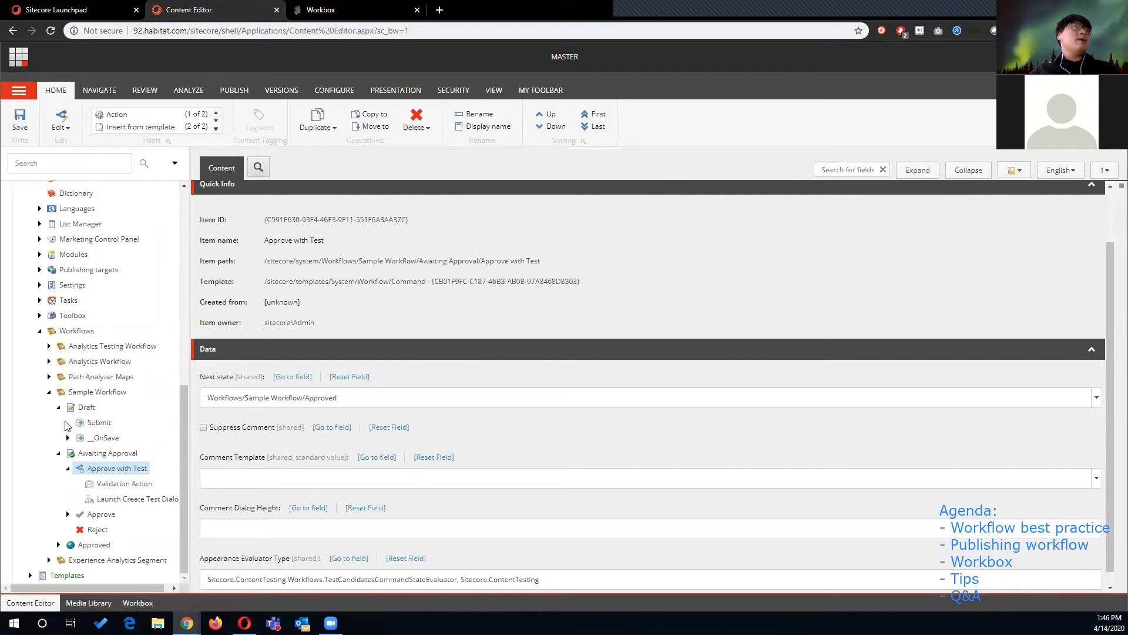
click(68, 468)
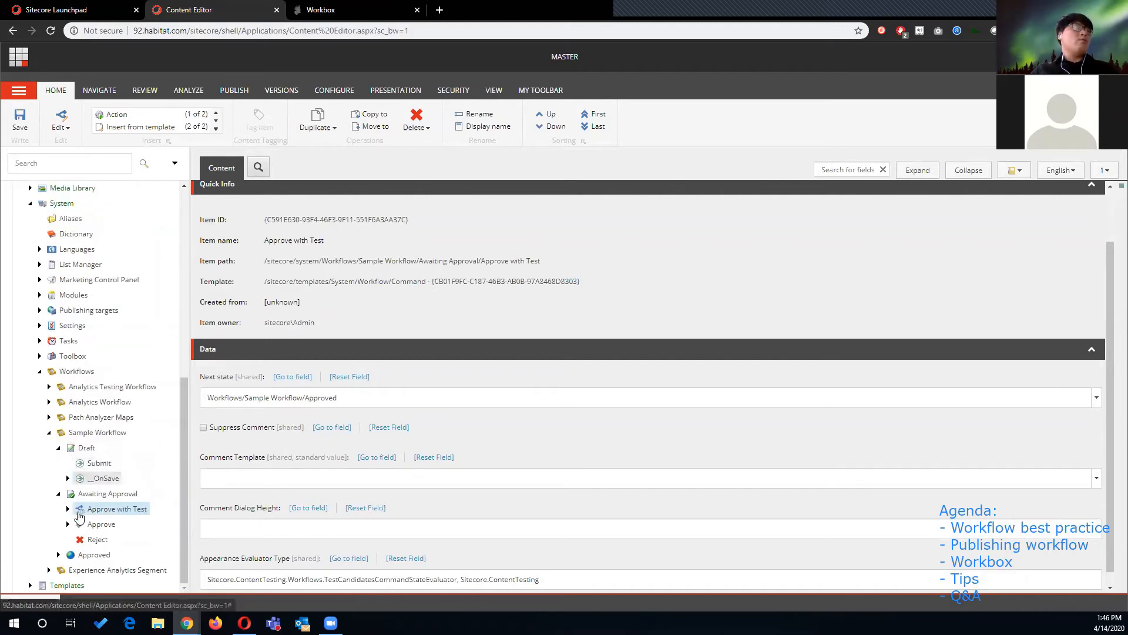
click(58, 554)
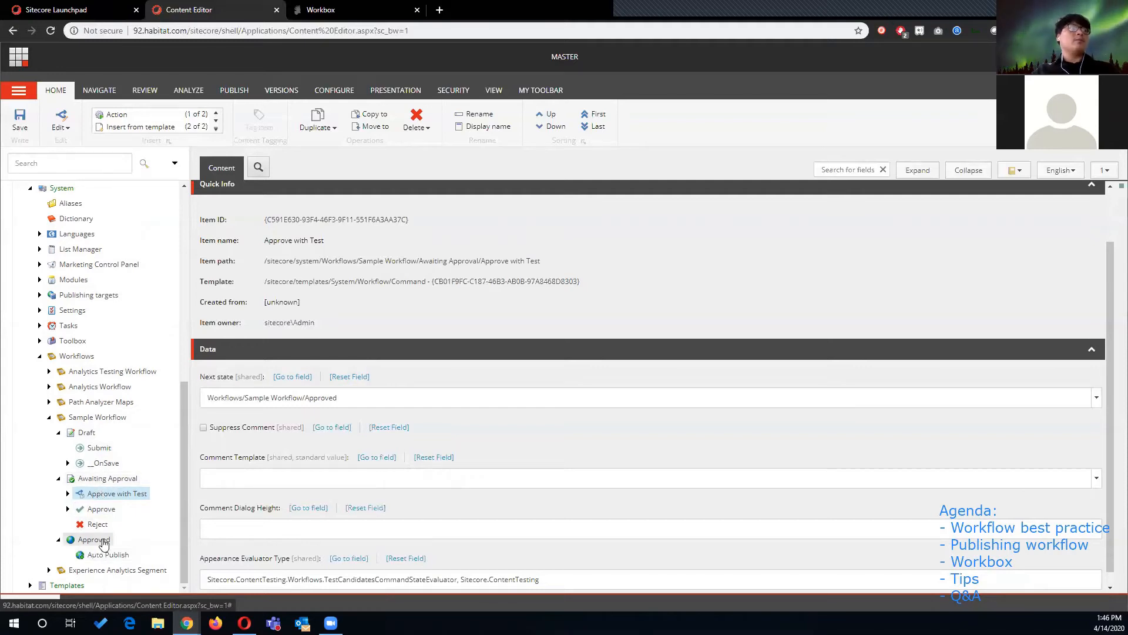
- Open the Secure Page-wf content item and scroll through its fields
scroll(150, 411, up, 6)
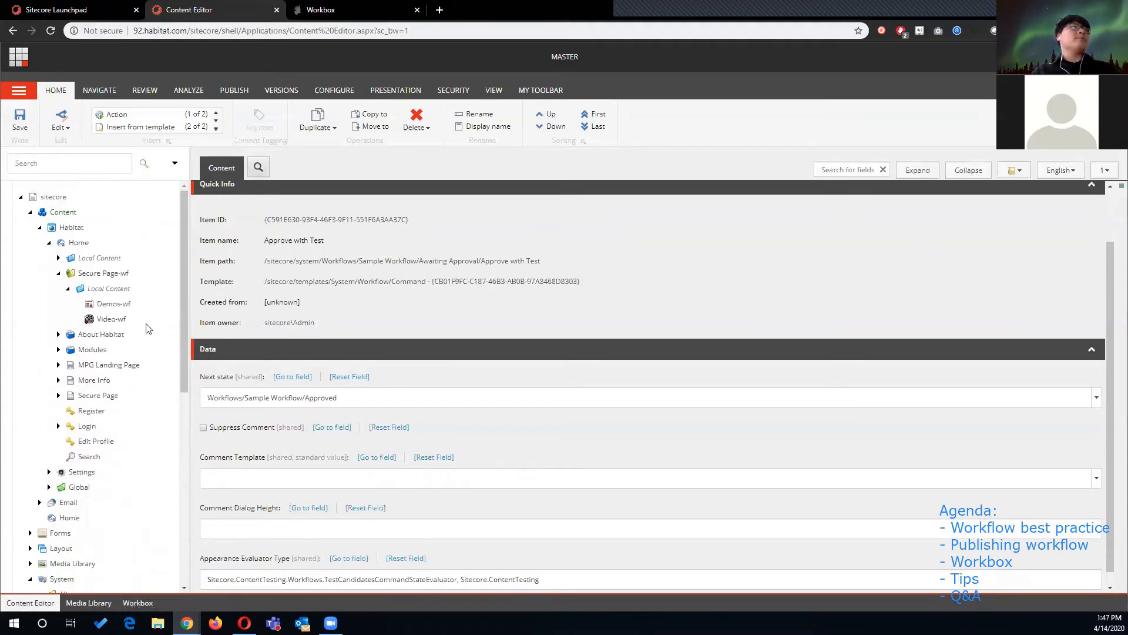
click(106, 273)
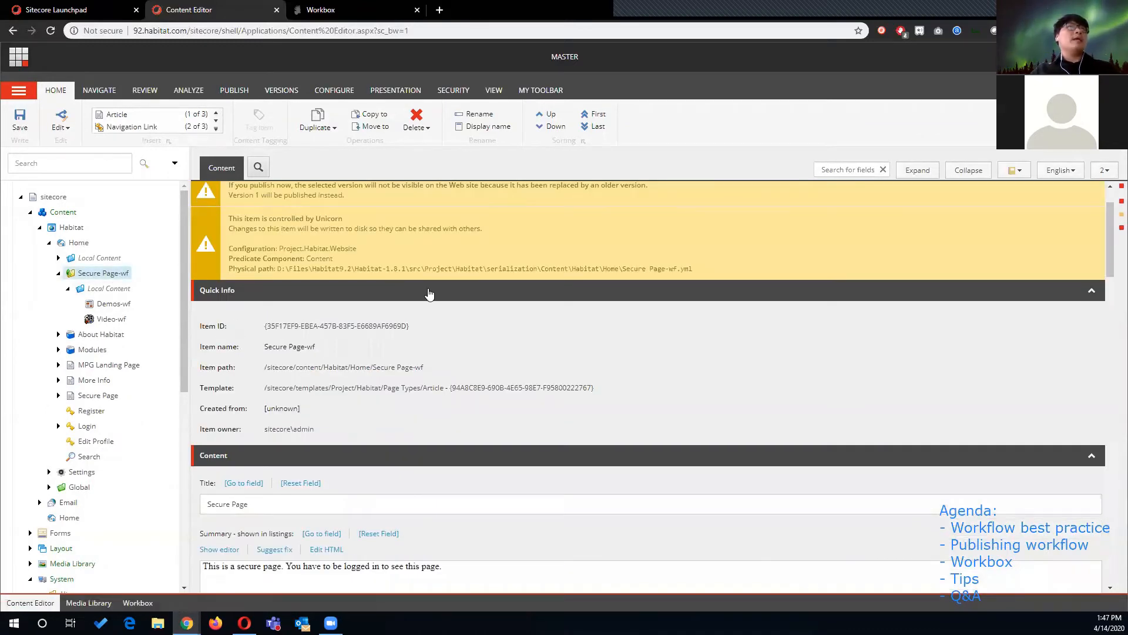
scroll(427, 301, down, 2)
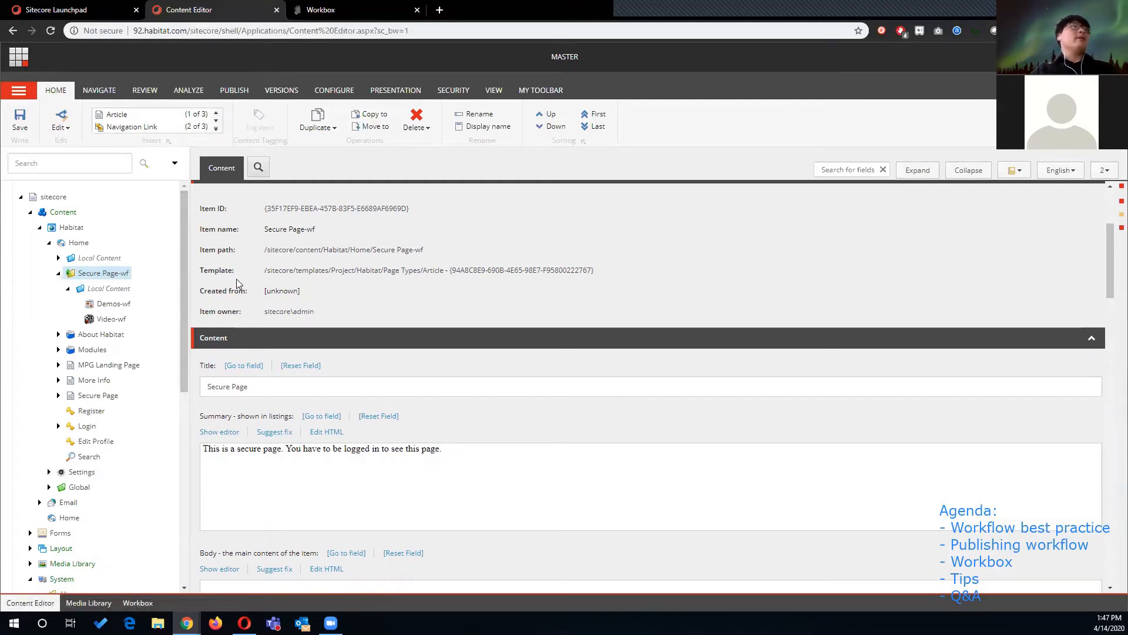
- Switch between versions of the Secure Page-wf item to compare their fields, especially the image
scroll(323, 285, up, 1)
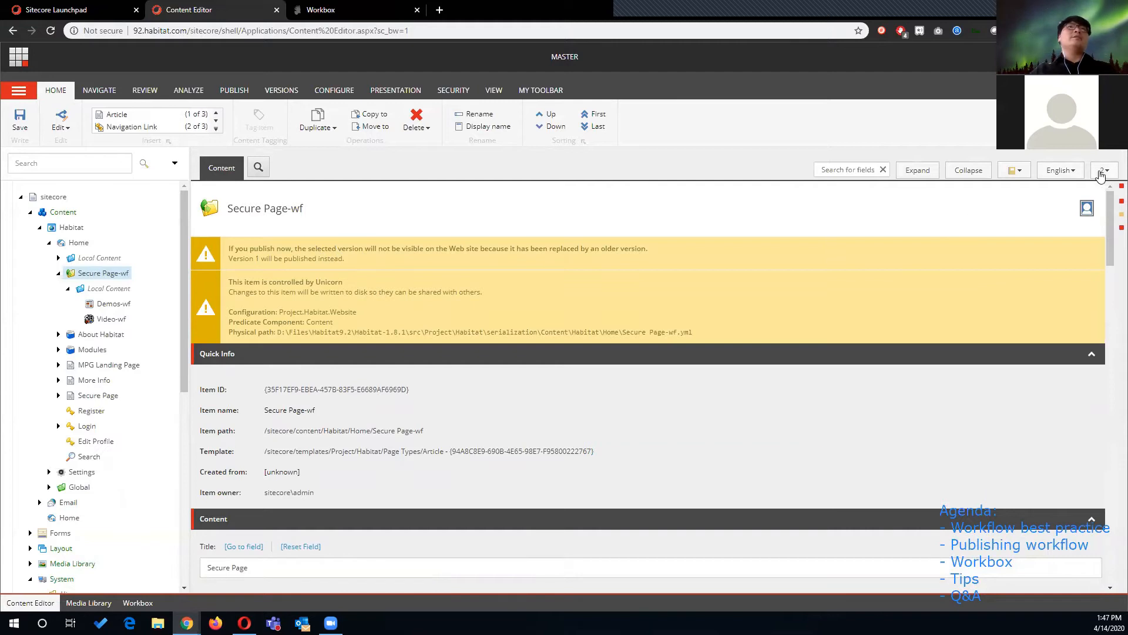
scroll(613, 330, down, 3)
scroll(575, 317, down, 7)
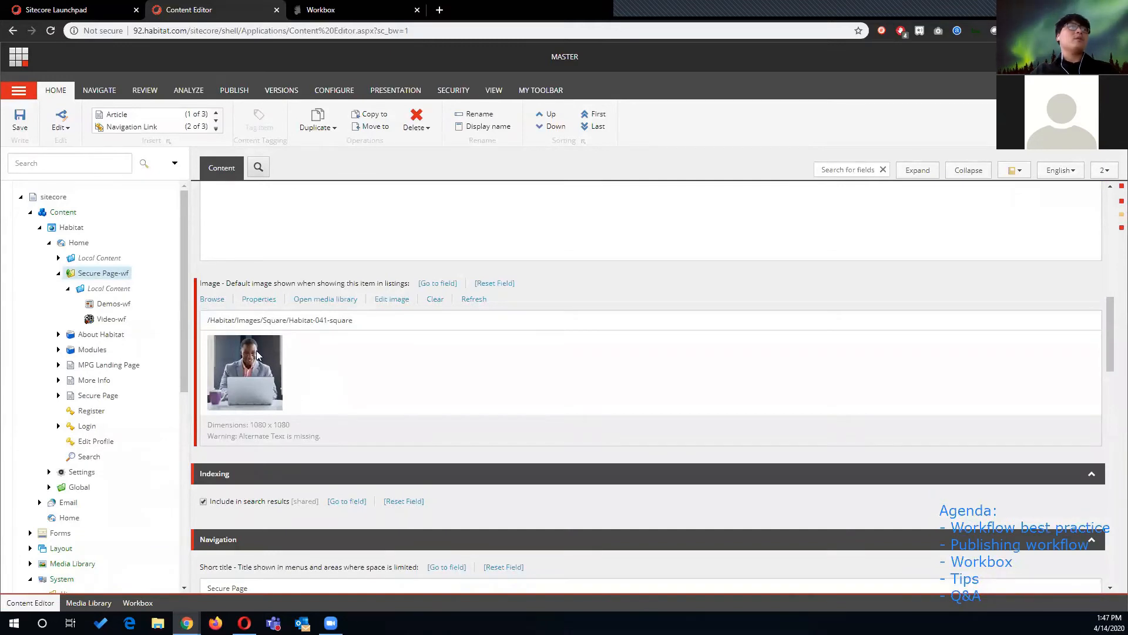
click(1102, 172)
click(962, 215)
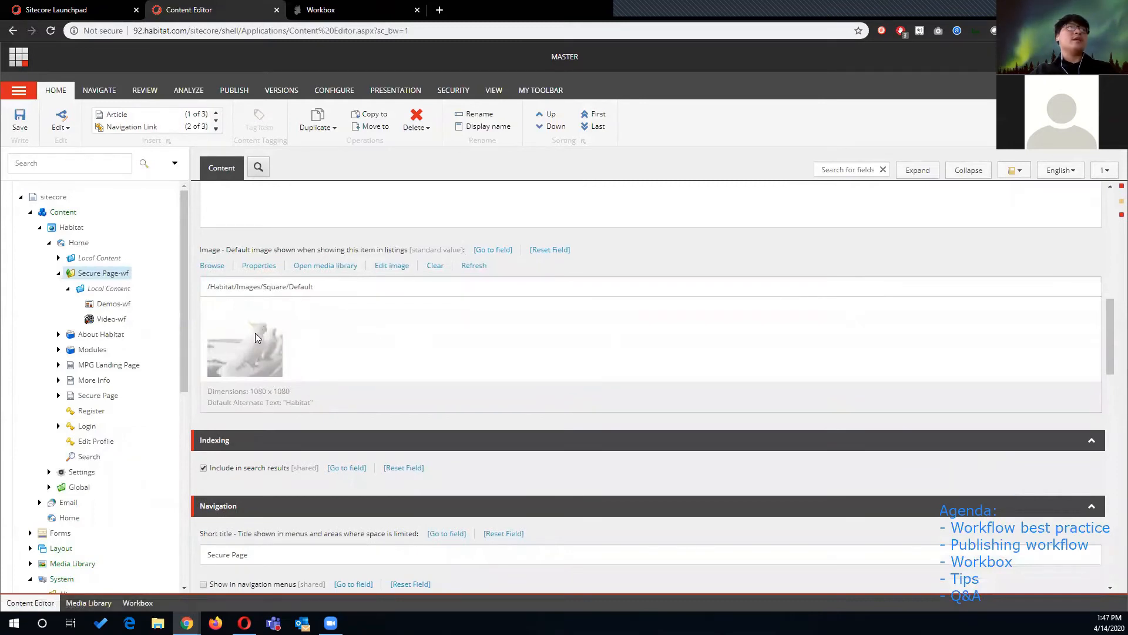
click(1104, 171)
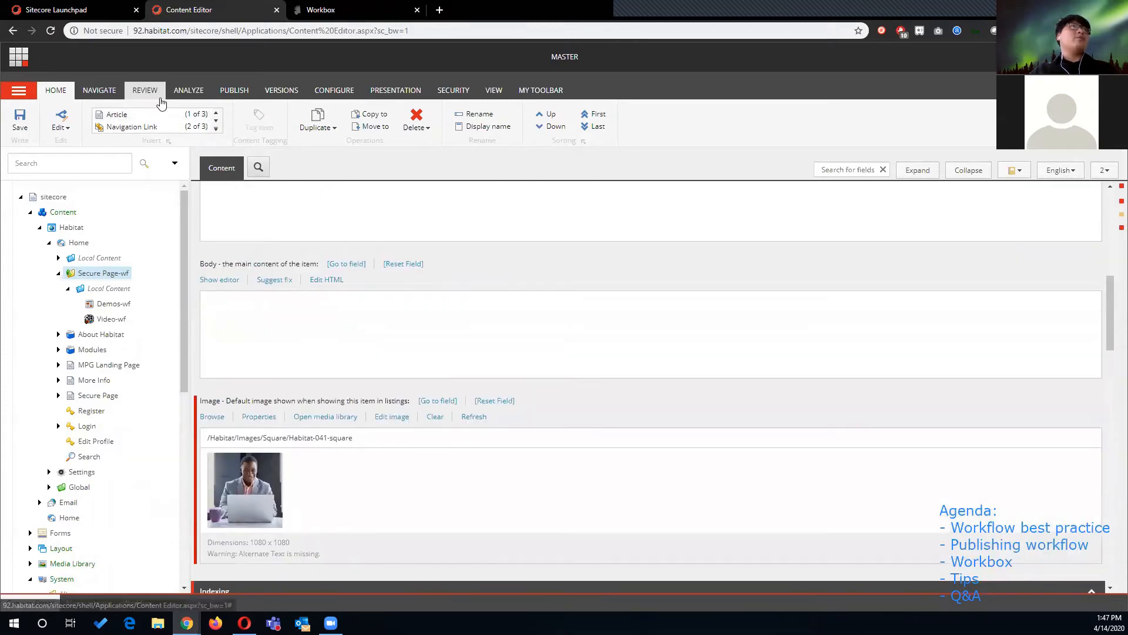
- Check the item's available workflow commands and add a new version of Secure Page-wf
click(144, 91)
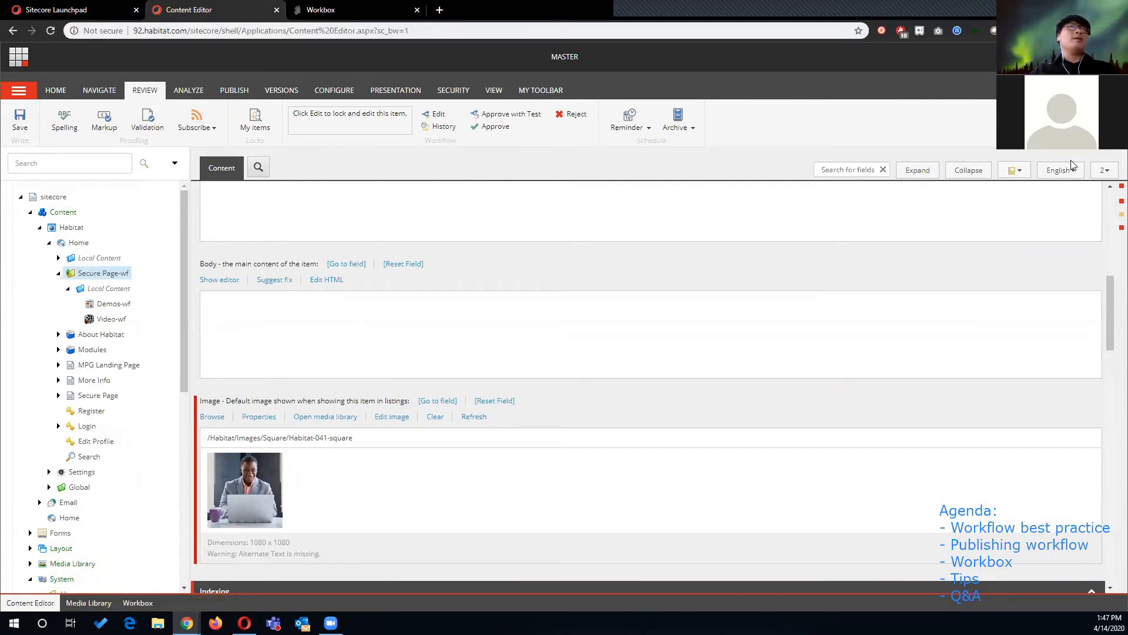
click(293, 94)
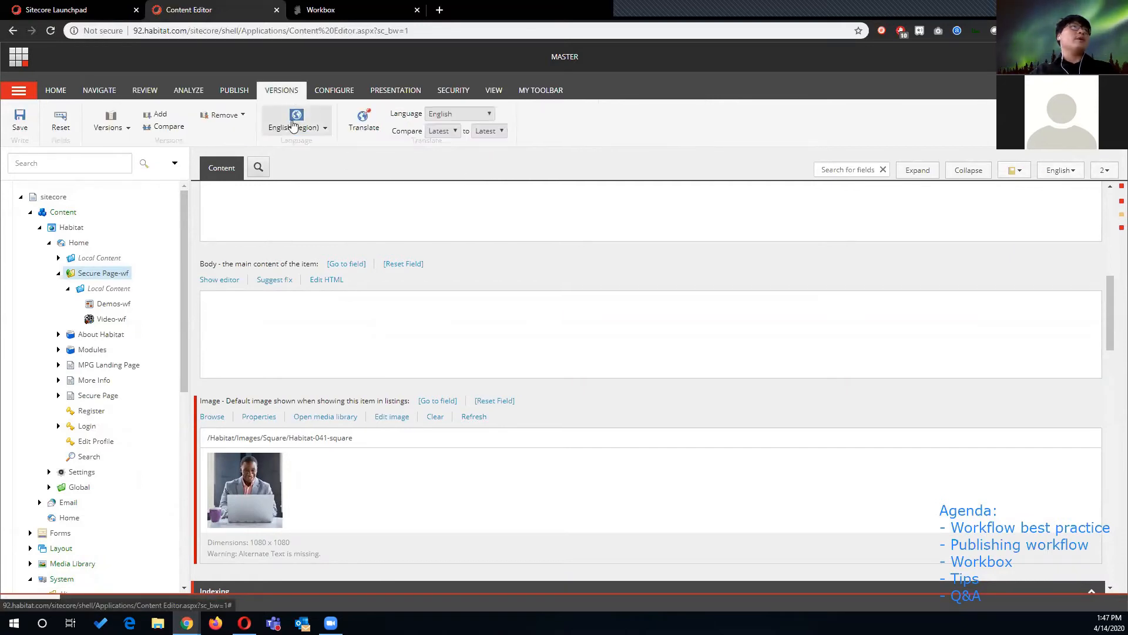
click(161, 116)
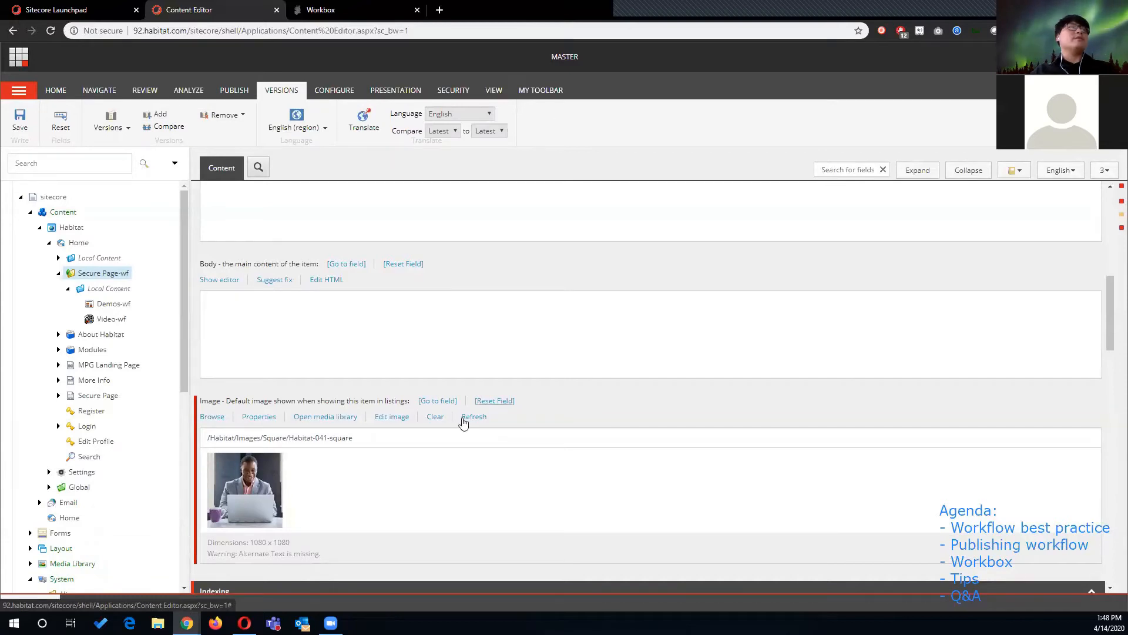
- Browse the media library and set the item's image to Habitat-053-square
scroll(264, 462, down, 2)
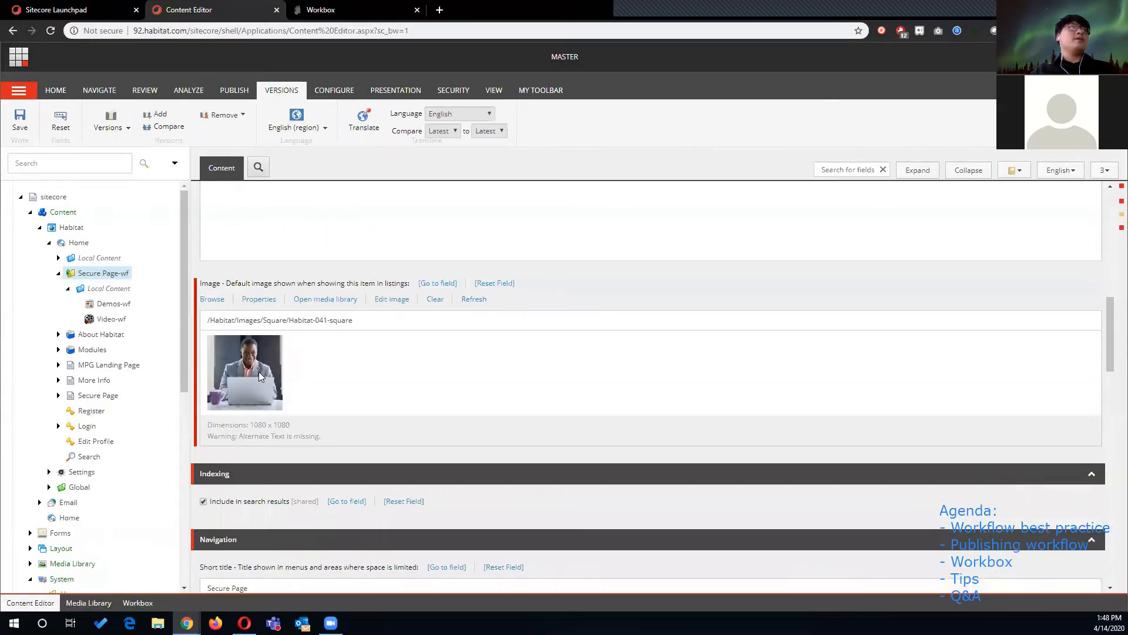
click(212, 300)
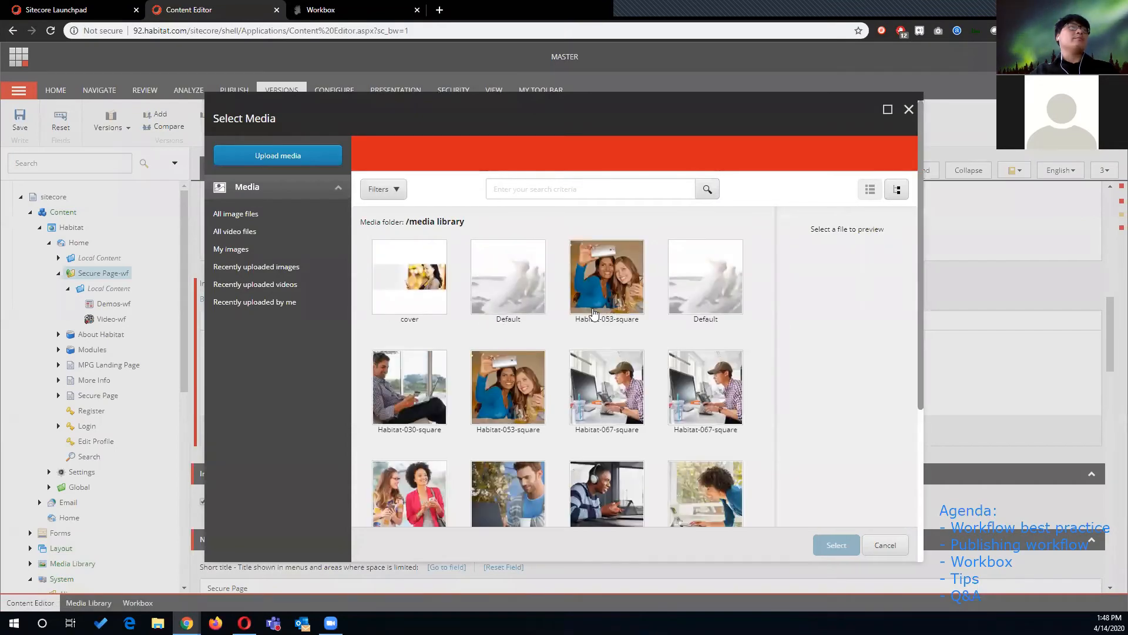
scroll(513, 292, down, 2)
click(511, 275)
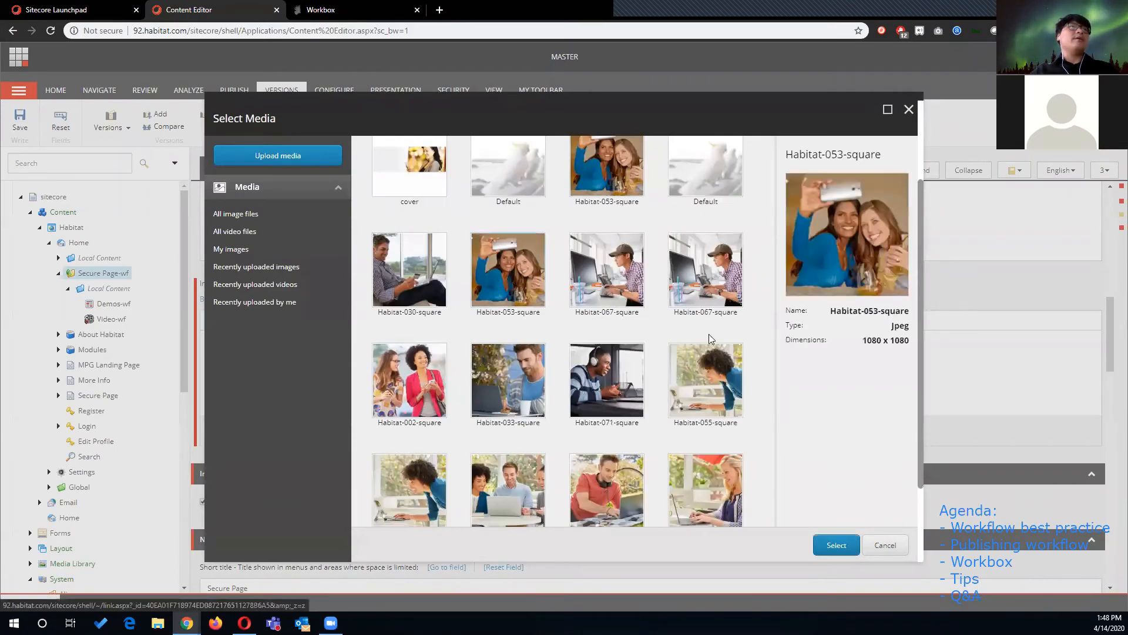
click(833, 548)
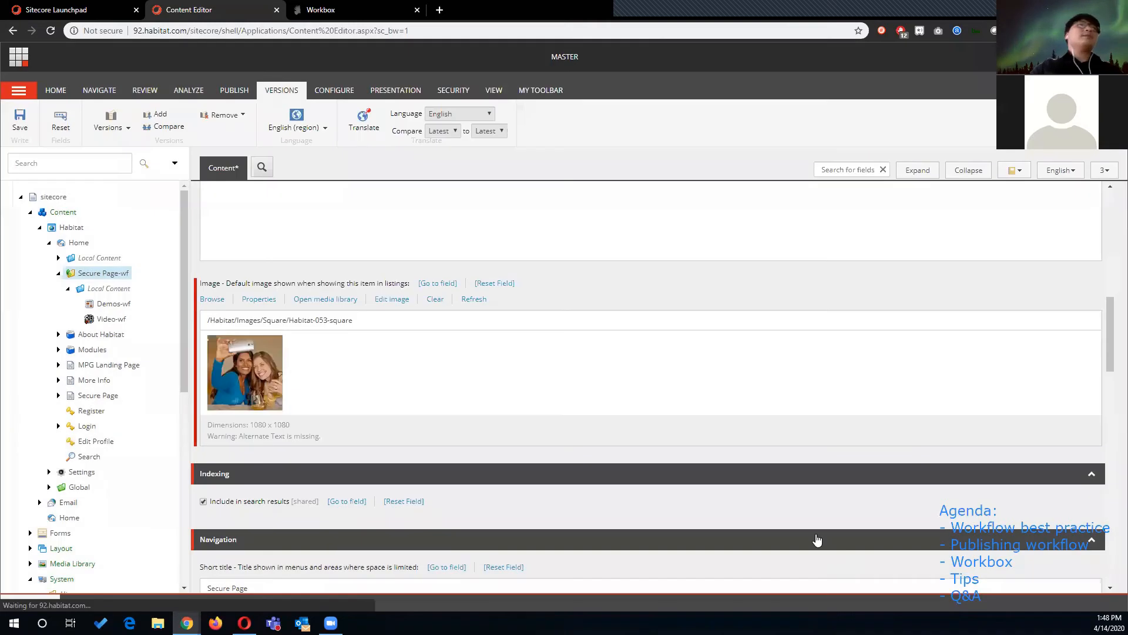
- Submit the new version to workflow, saving the changes and overwriting the serialized version
scroll(378, 382, up, 3)
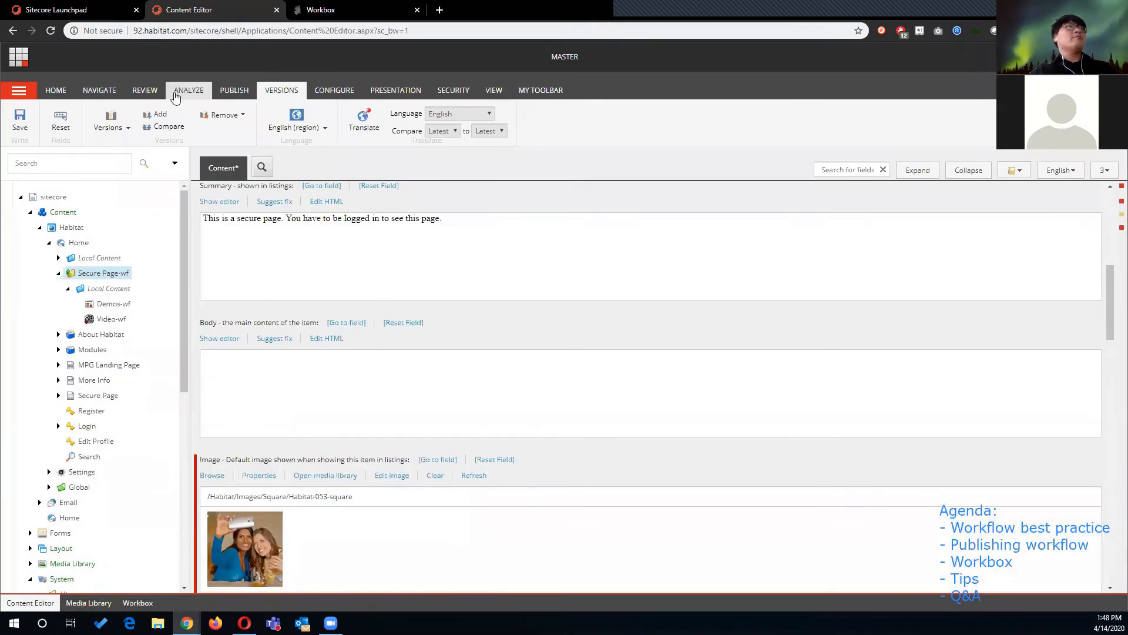
click(145, 91)
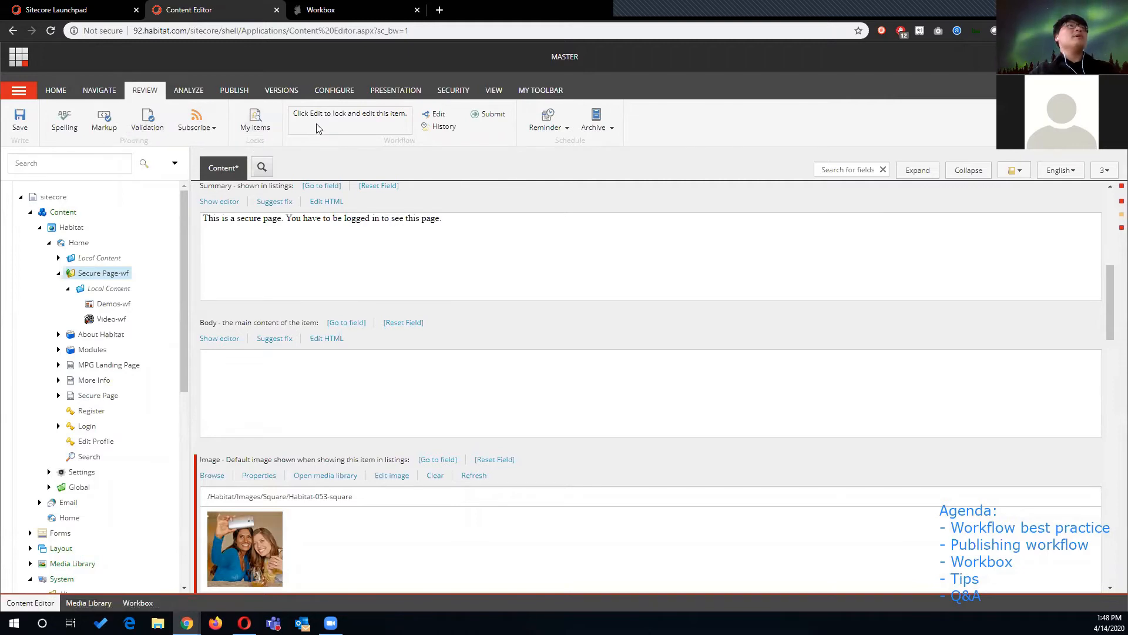
scroll(404, 245, up, 3)
scroll(404, 245, up, 4)
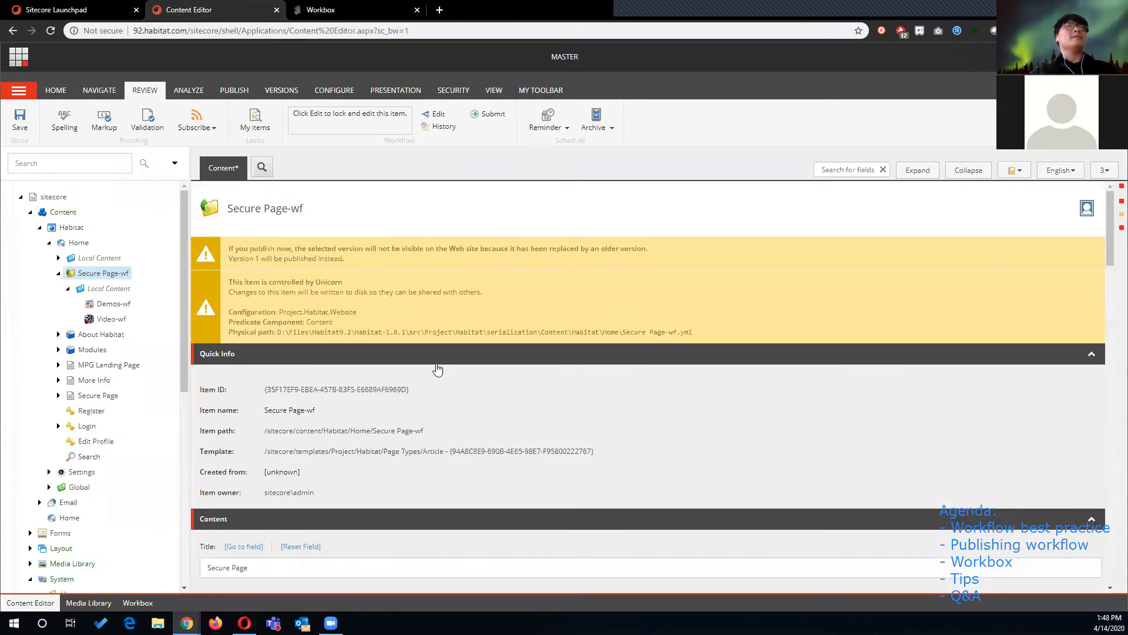
click(493, 115)
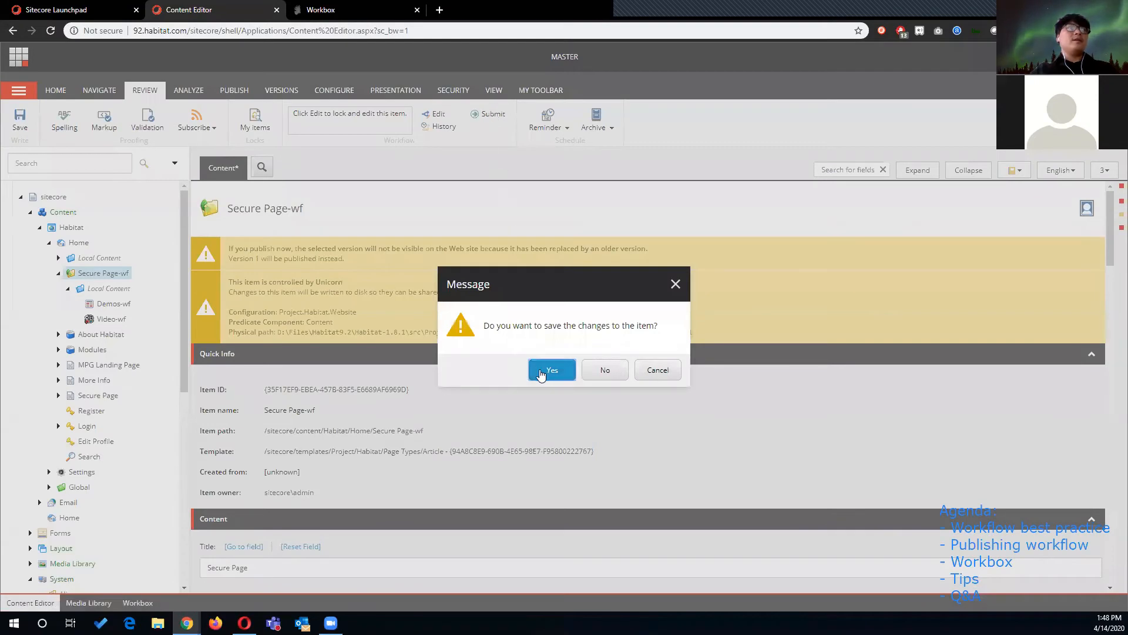
click(550, 369)
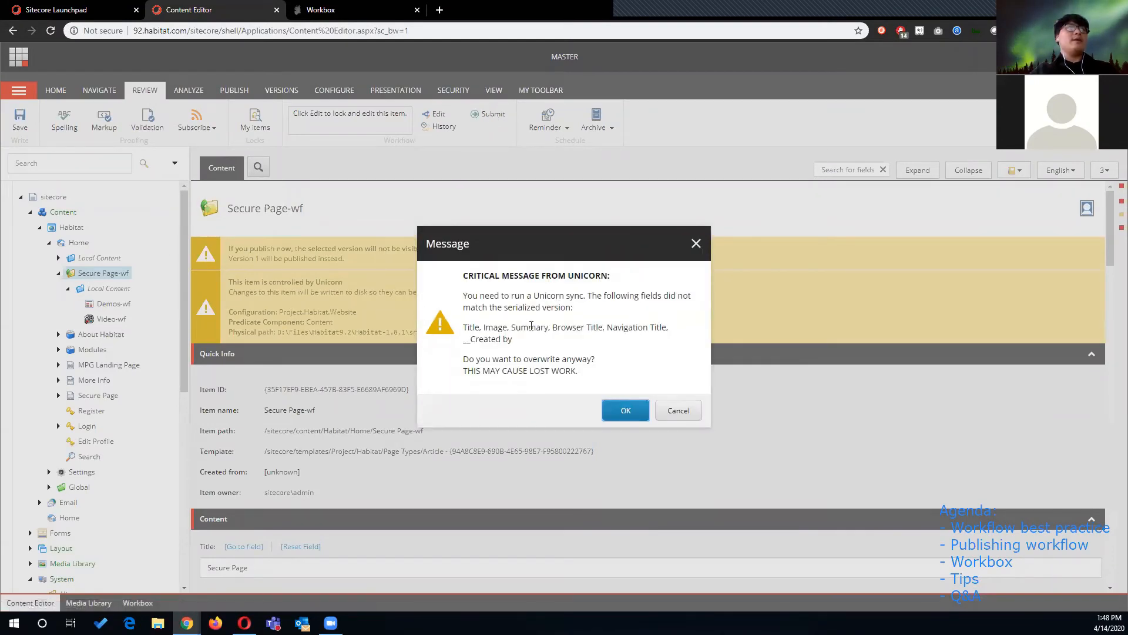
click(627, 410)
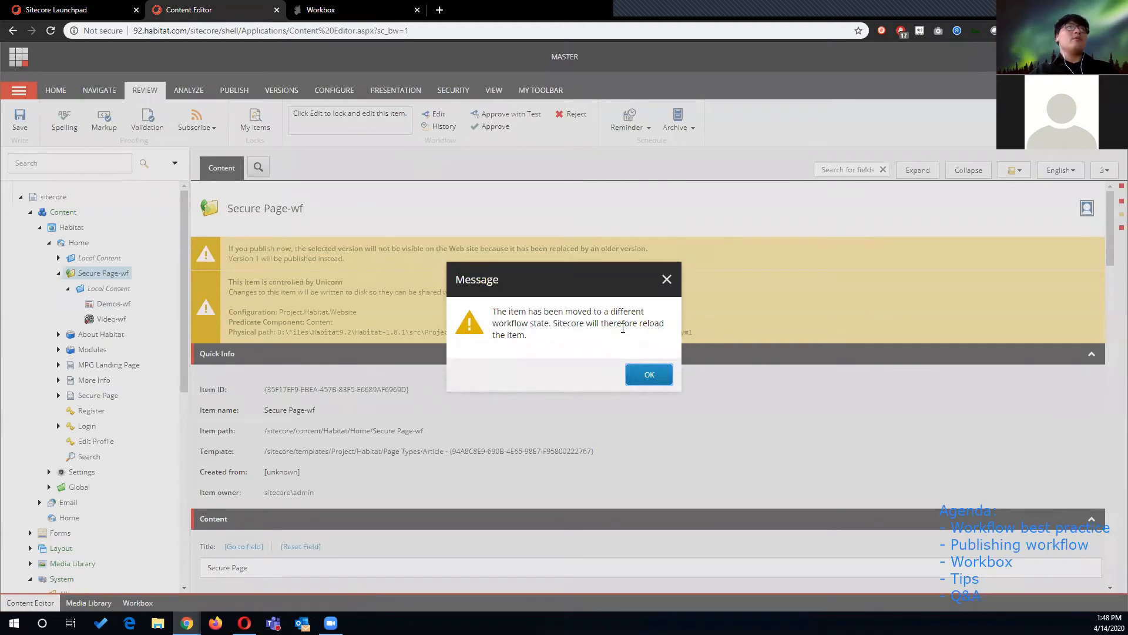
click(647, 375)
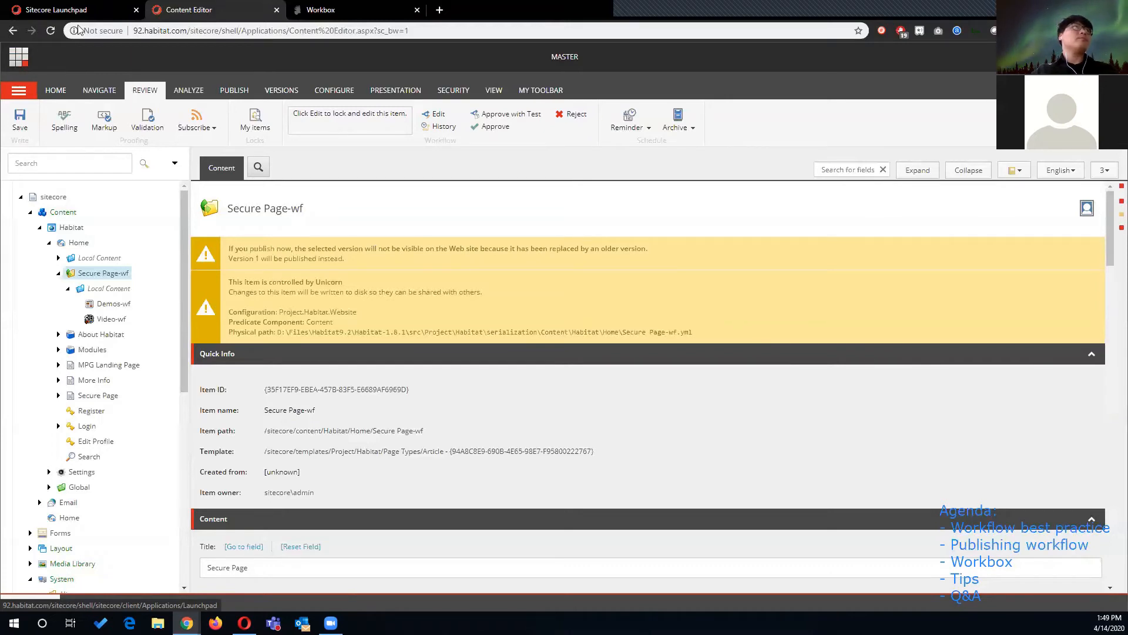
- Open the Workbox from the Launchpad and scroll through the list of available workflows
click(18, 56)
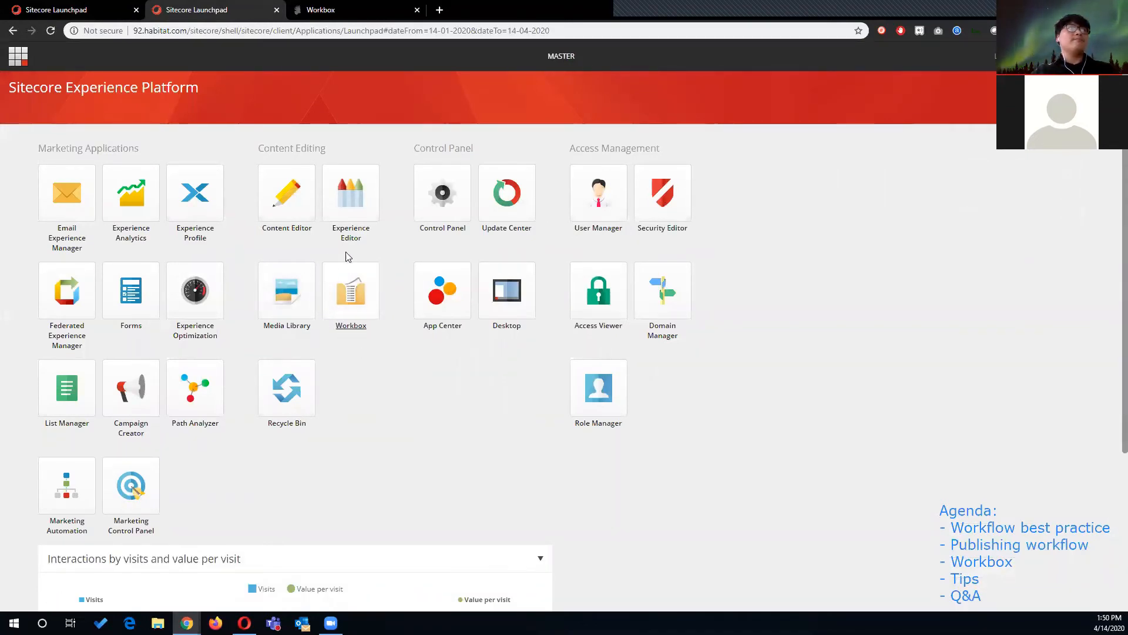
click(361, 300)
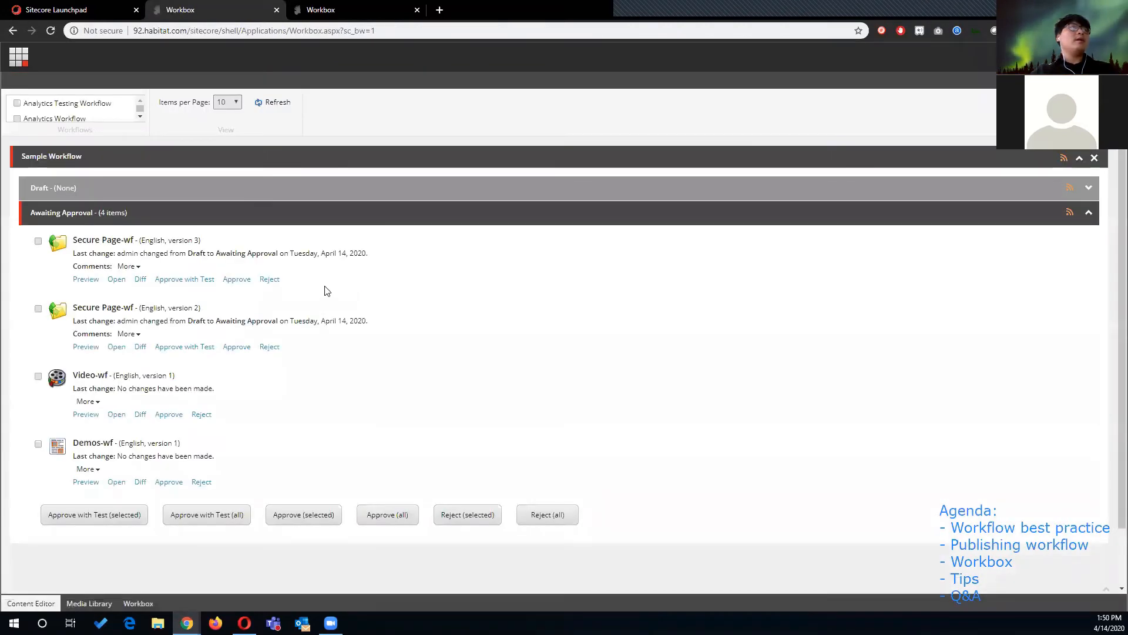
click(140, 117)
click(141, 117)
click(140, 117)
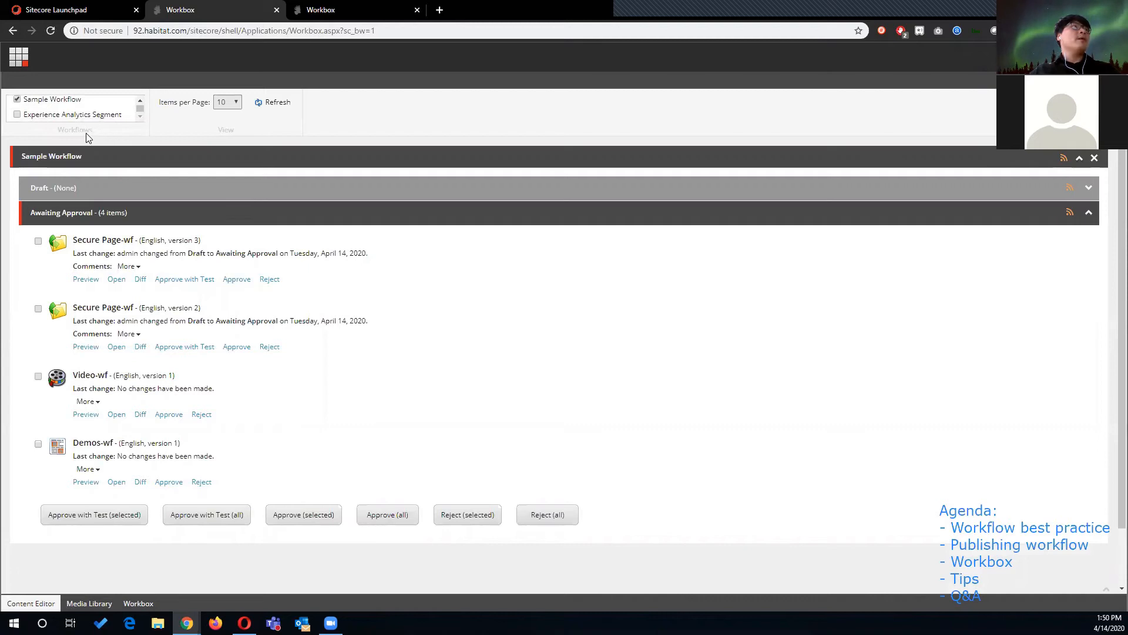
click(141, 104)
click(141, 104)
click(140, 104)
click(140, 117)
click(140, 116)
click(139, 116)
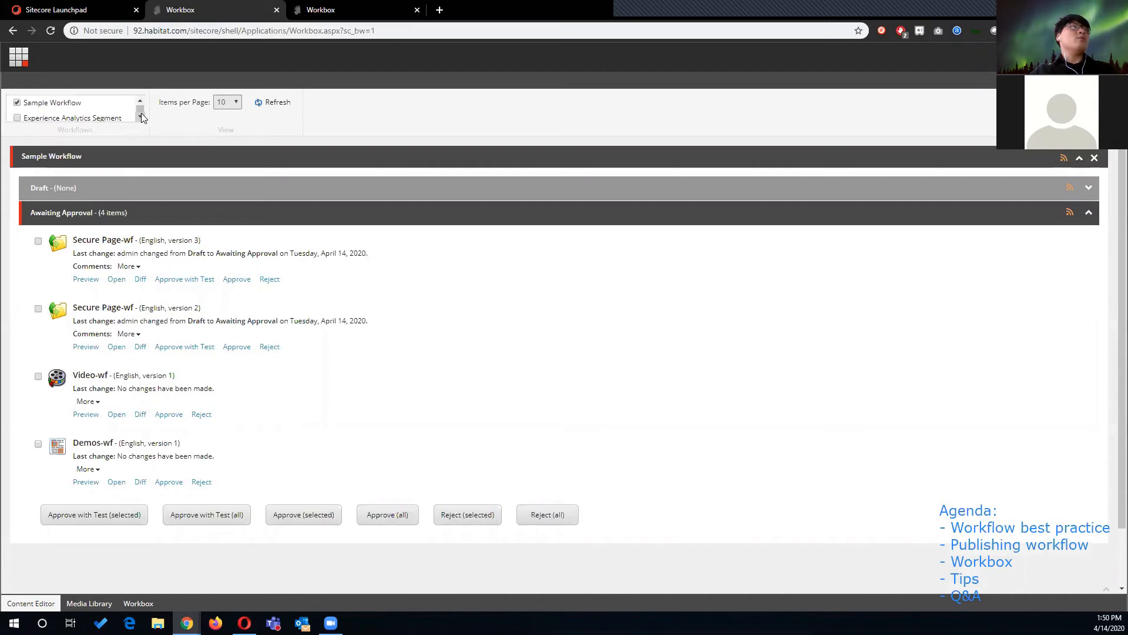
click(141, 104)
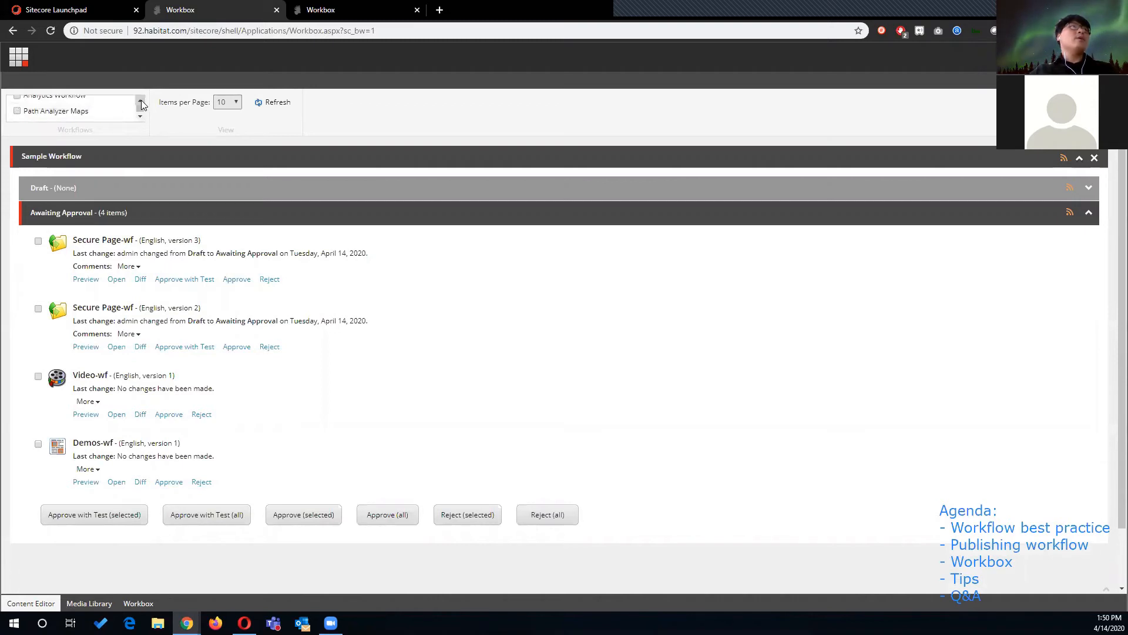
click(140, 115)
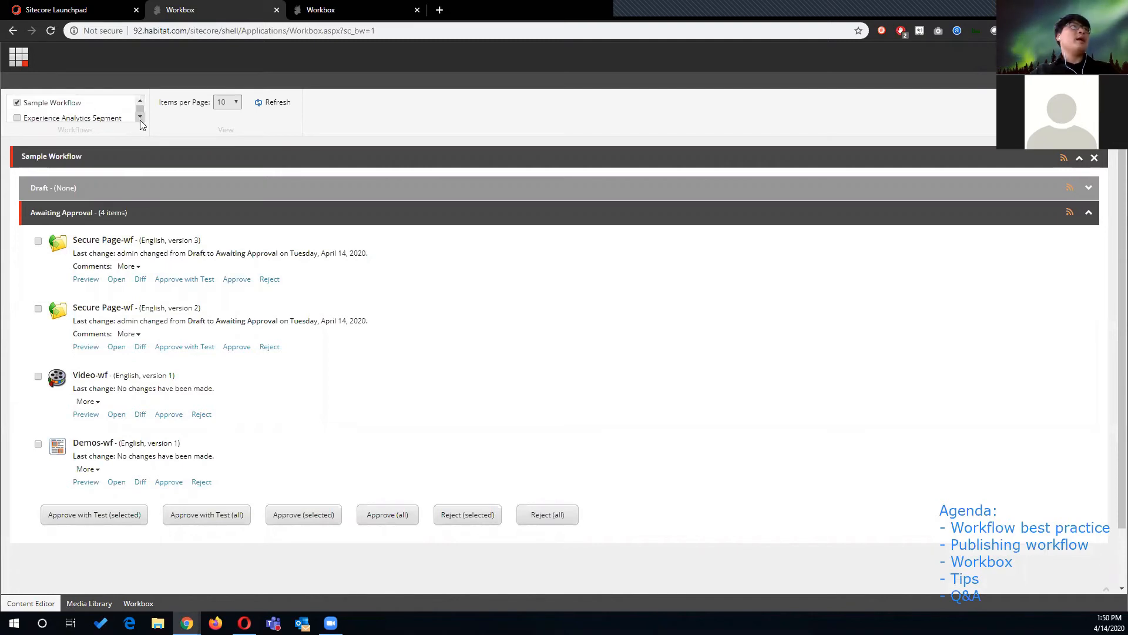
click(140, 118)
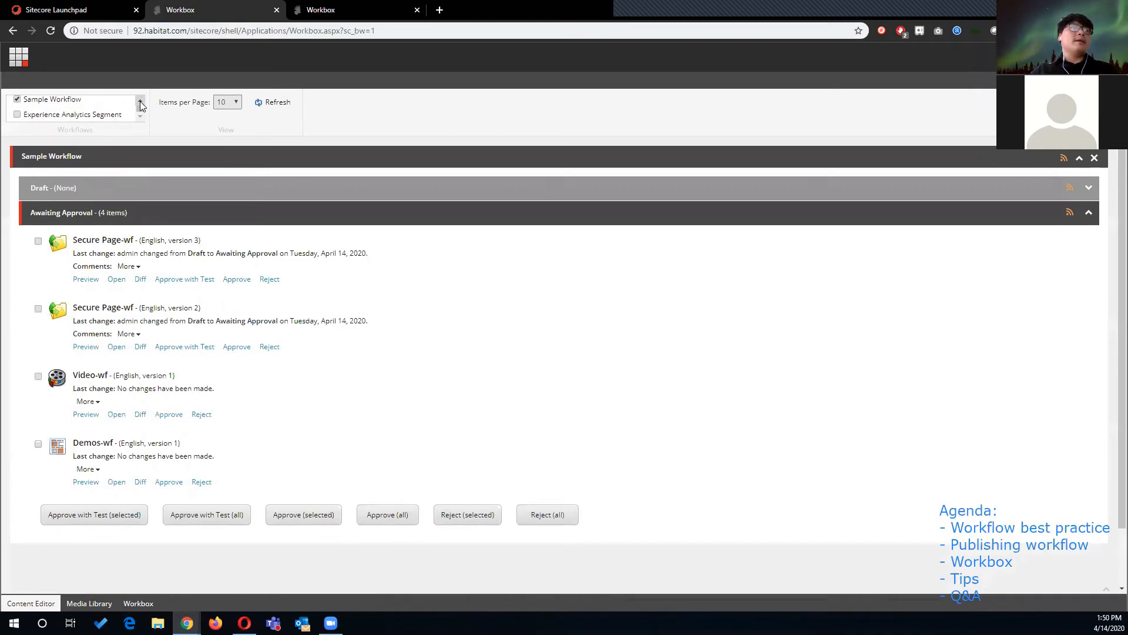
click(140, 105)
click(140, 105)
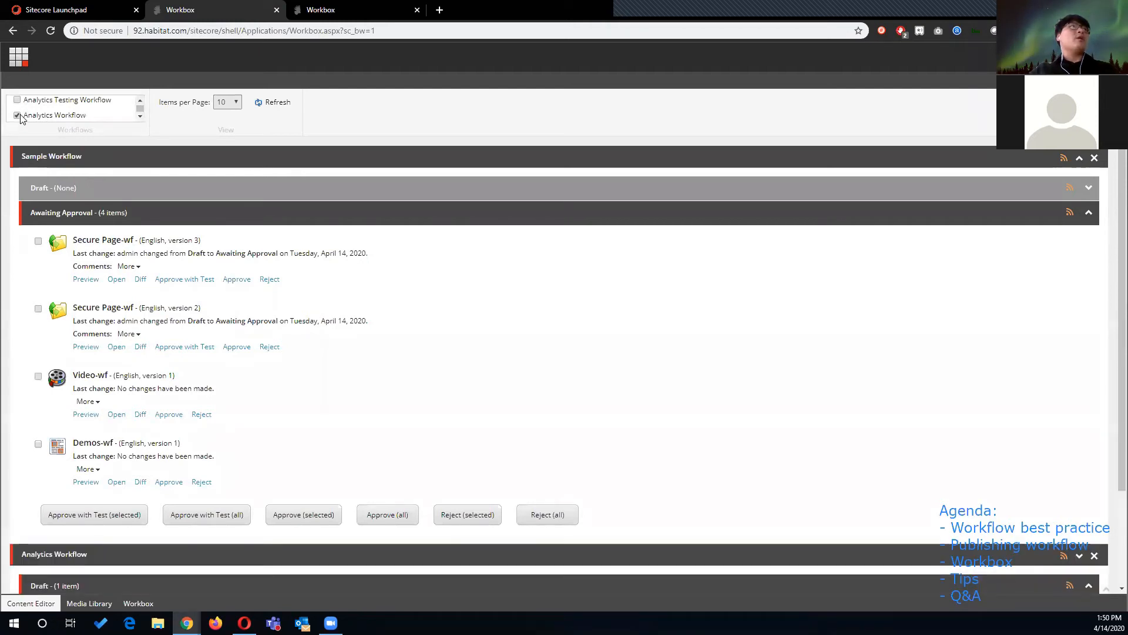
click(139, 118)
click(139, 118)
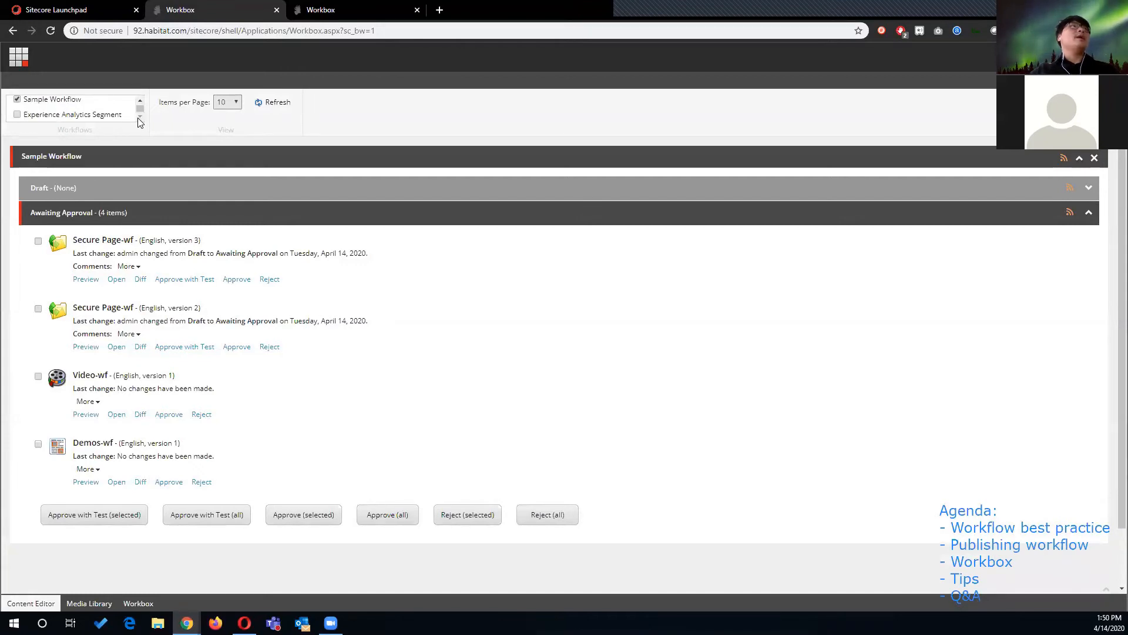
click(140, 100)
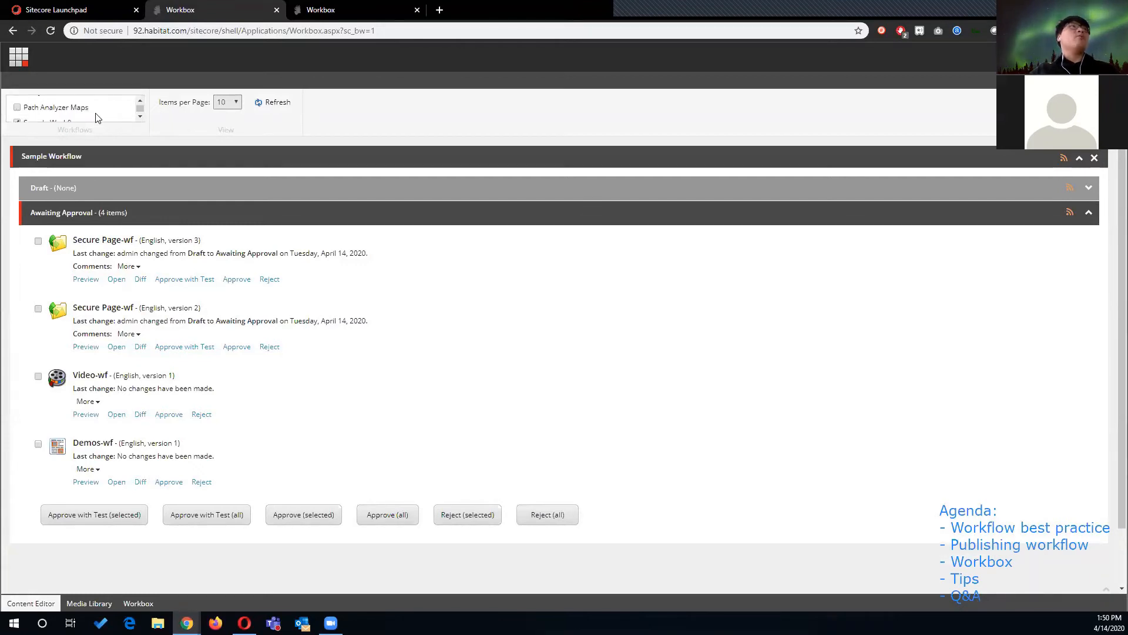
click(140, 117)
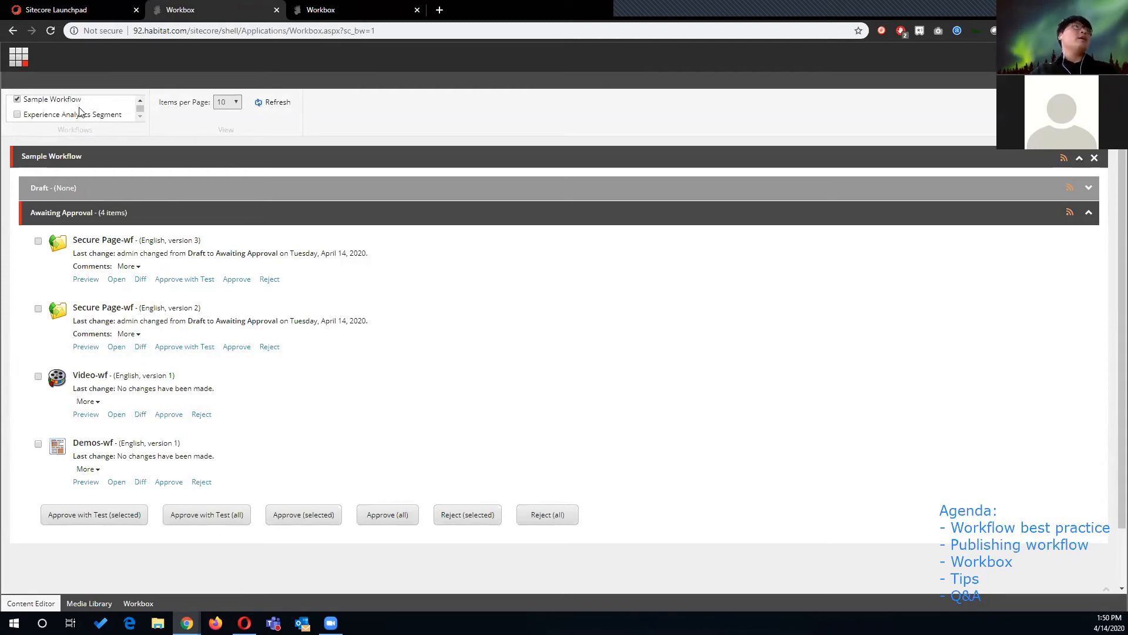
- Hide and reshow the Sample Workflow and review the items-per-page options
click(18, 100)
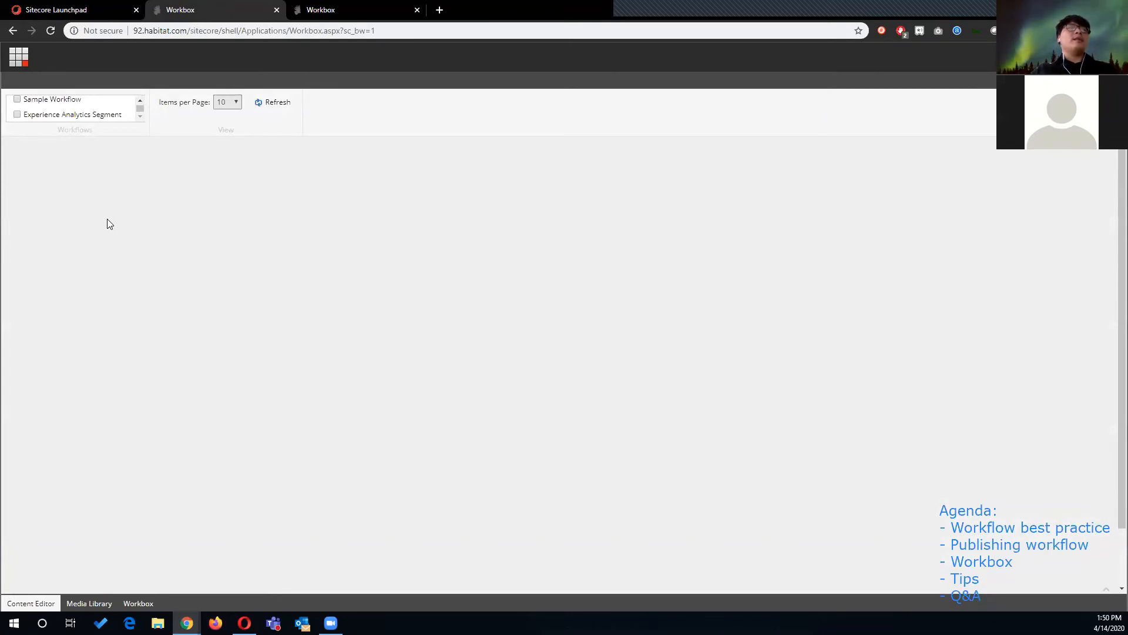
click(16, 99)
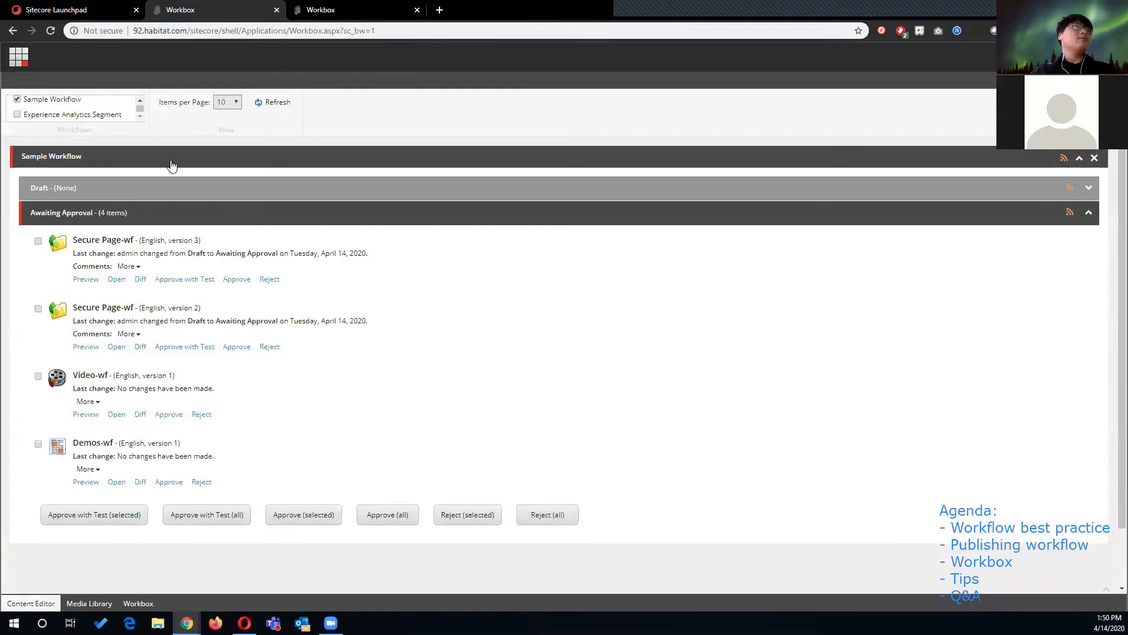
click(231, 105)
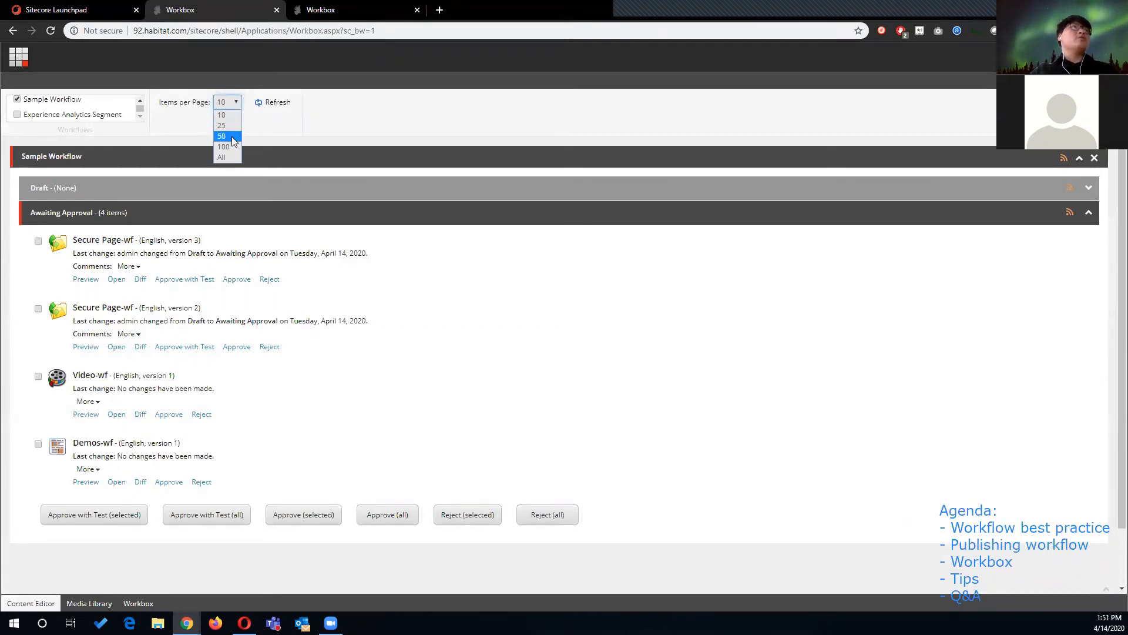
click(267, 125)
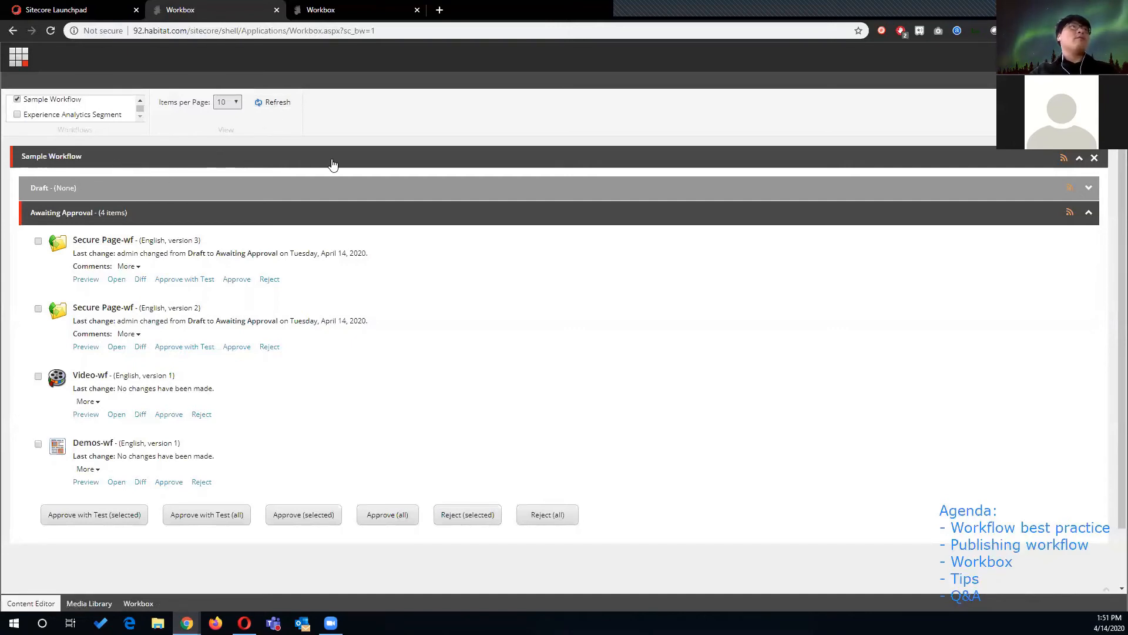
- Collapse the Sample Workflow section and also display the Experience Analytics Segment workflow
click(903, 165)
click(903, 166)
click(892, 163)
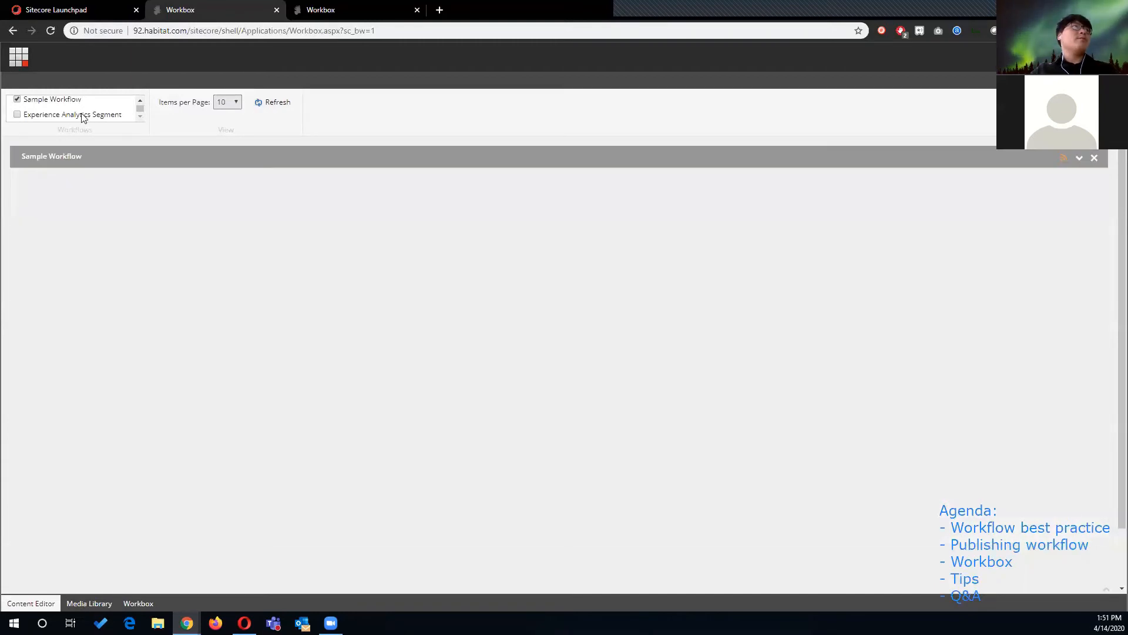
click(18, 116)
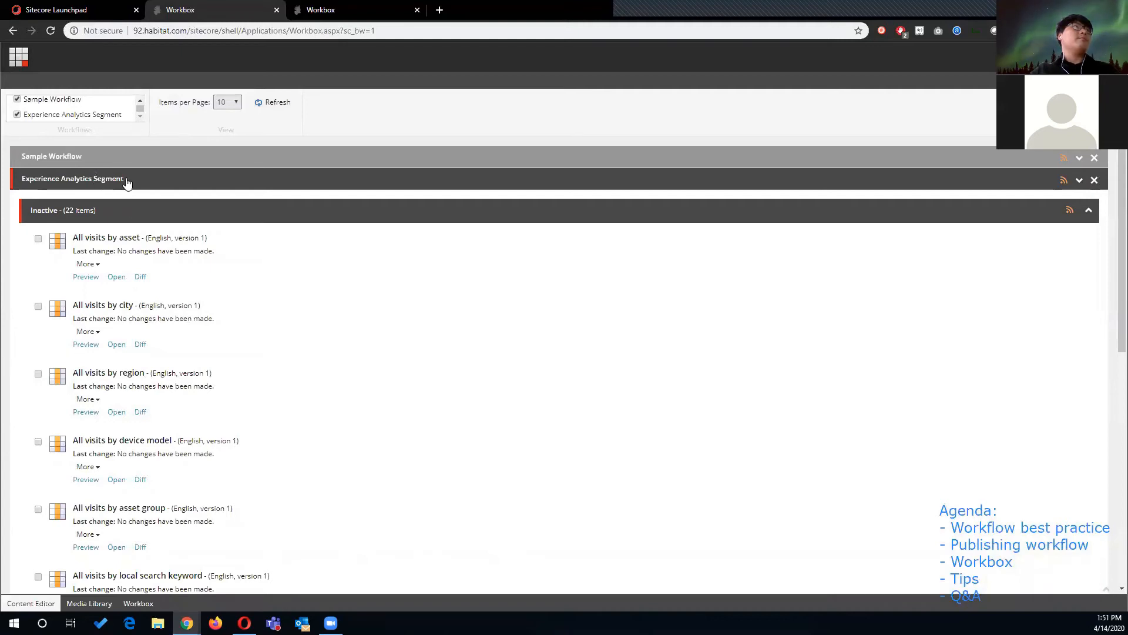
- Hide the Experience Analytics Segment workflow and expand the Sample Workflow's Awaiting Approval state
click(17, 115)
click(141, 158)
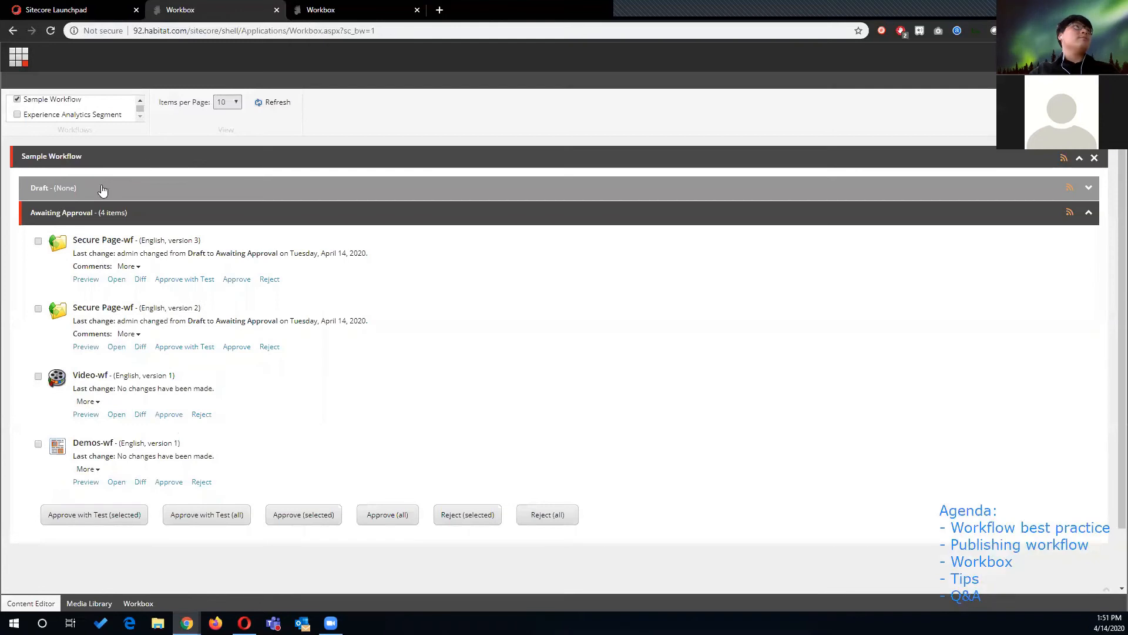
click(55, 209)
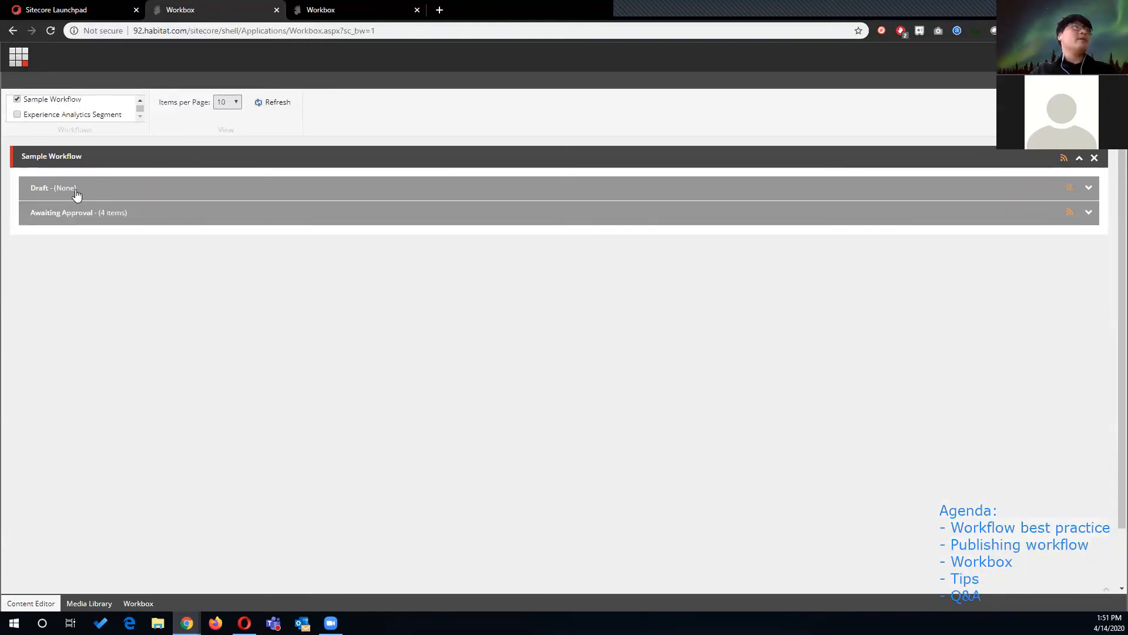
click(89, 220)
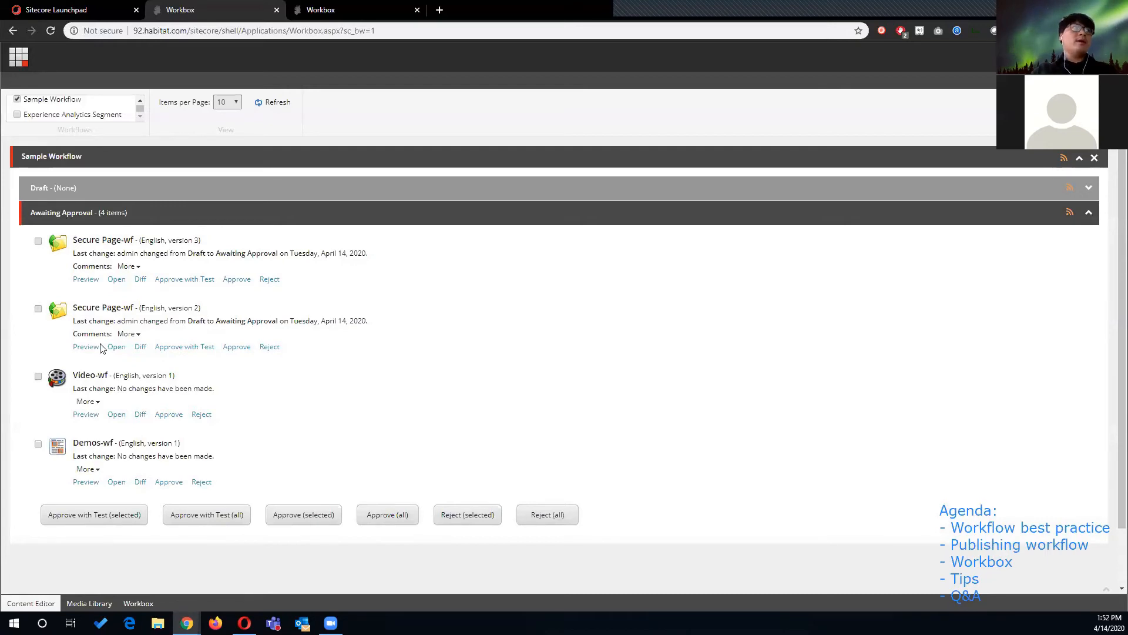
- Try to preview the Video-wf item and decline previewing the start page instead
click(89, 415)
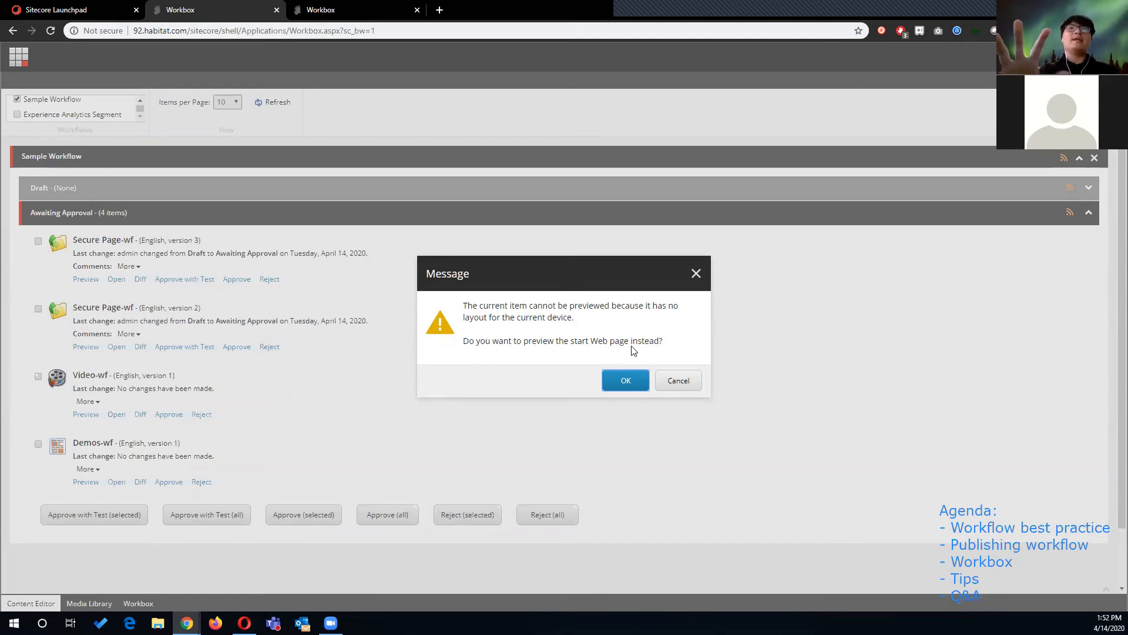
click(680, 380)
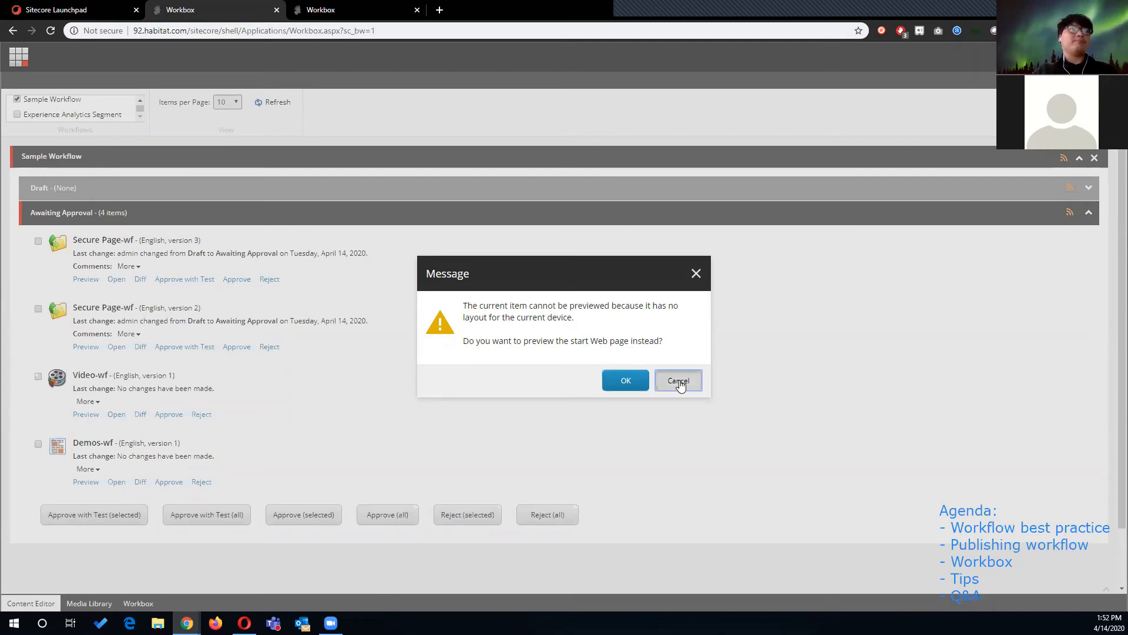
- Open version 3 of Secure Page-wf from the Workbox, browse its fields, and close the editor
click(115, 280)
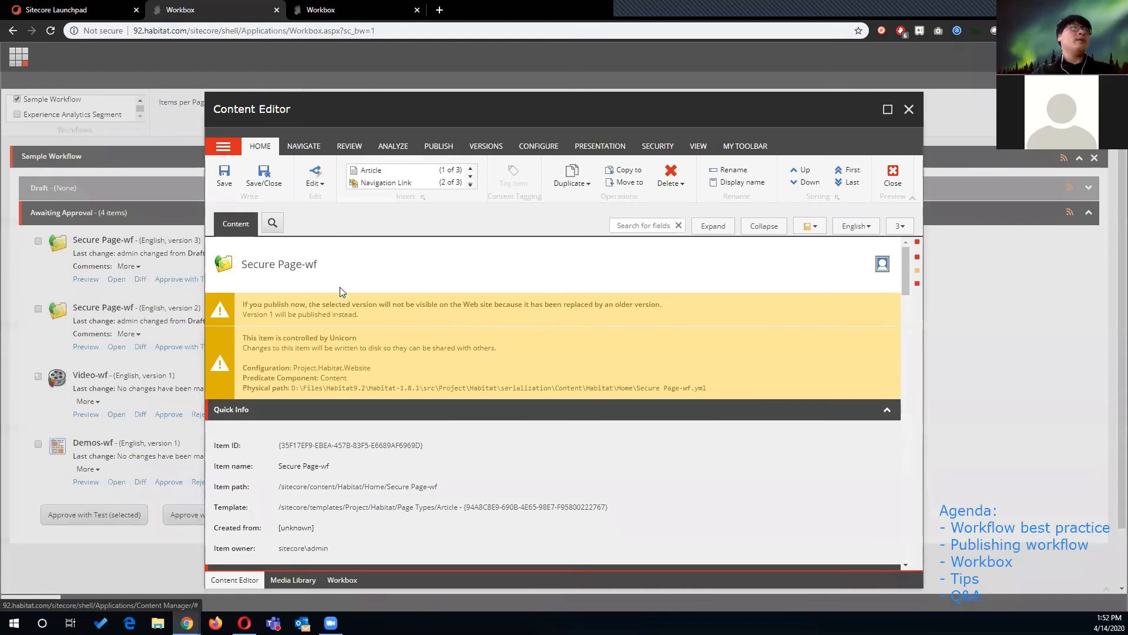
scroll(371, 317, down, 15)
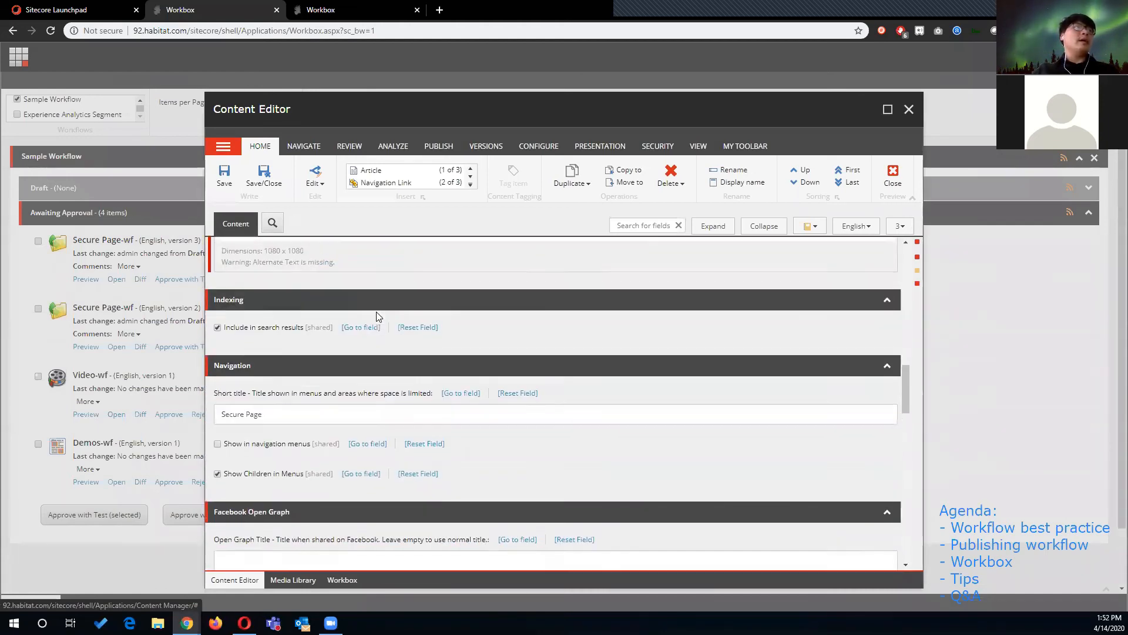
scroll(376, 315, down, 10)
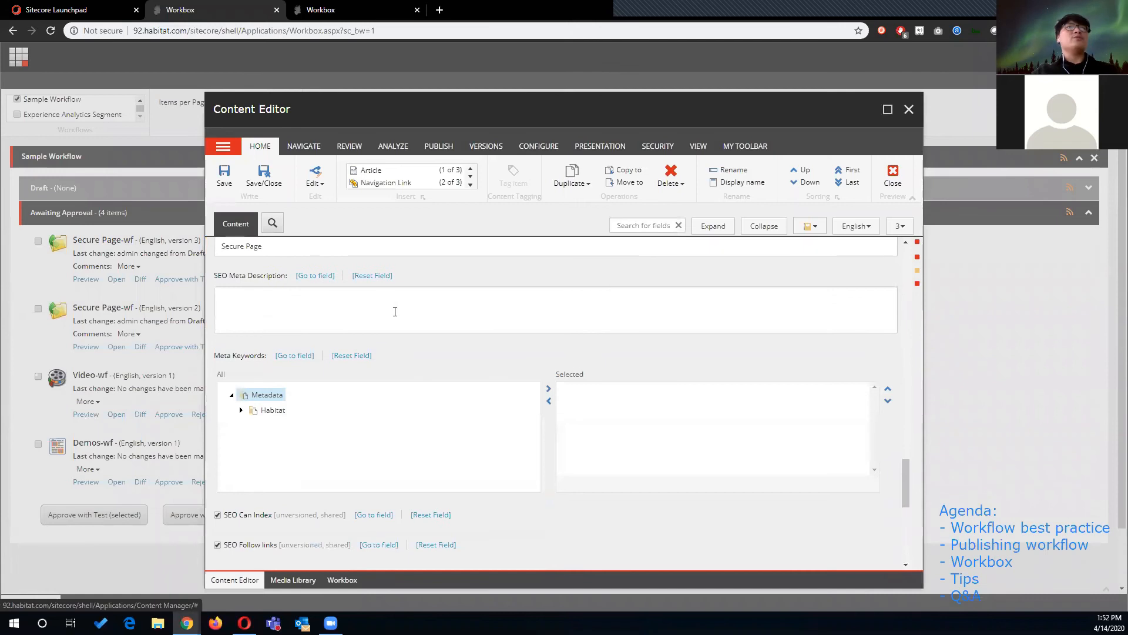
click(909, 109)
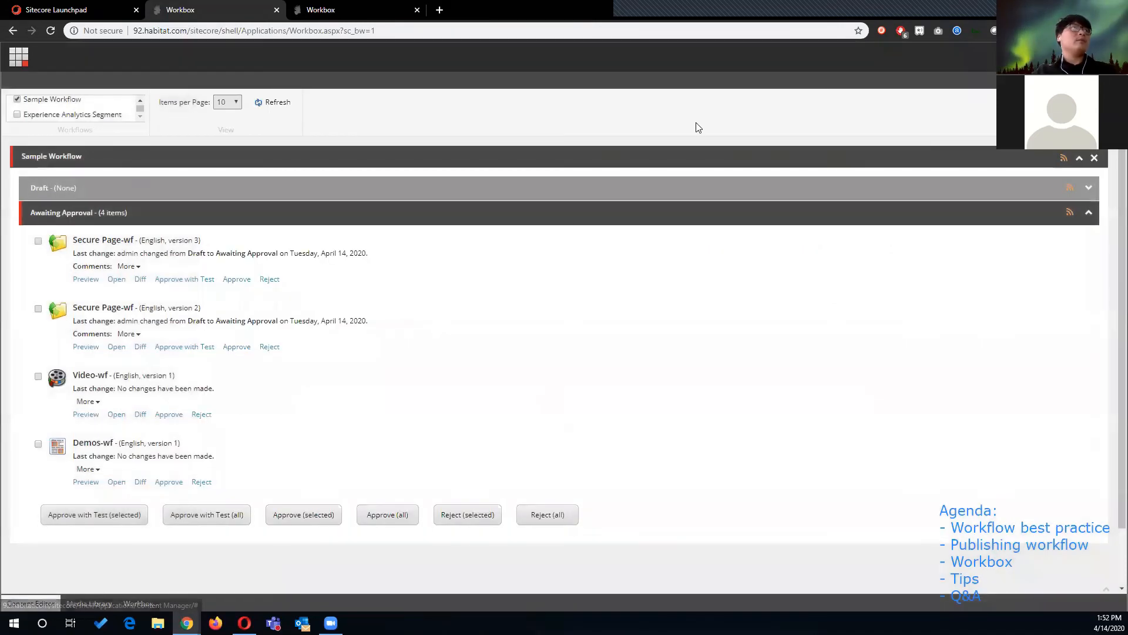
- Compare versions 3 and 2 of Secure Page-wf side by side
click(139, 280)
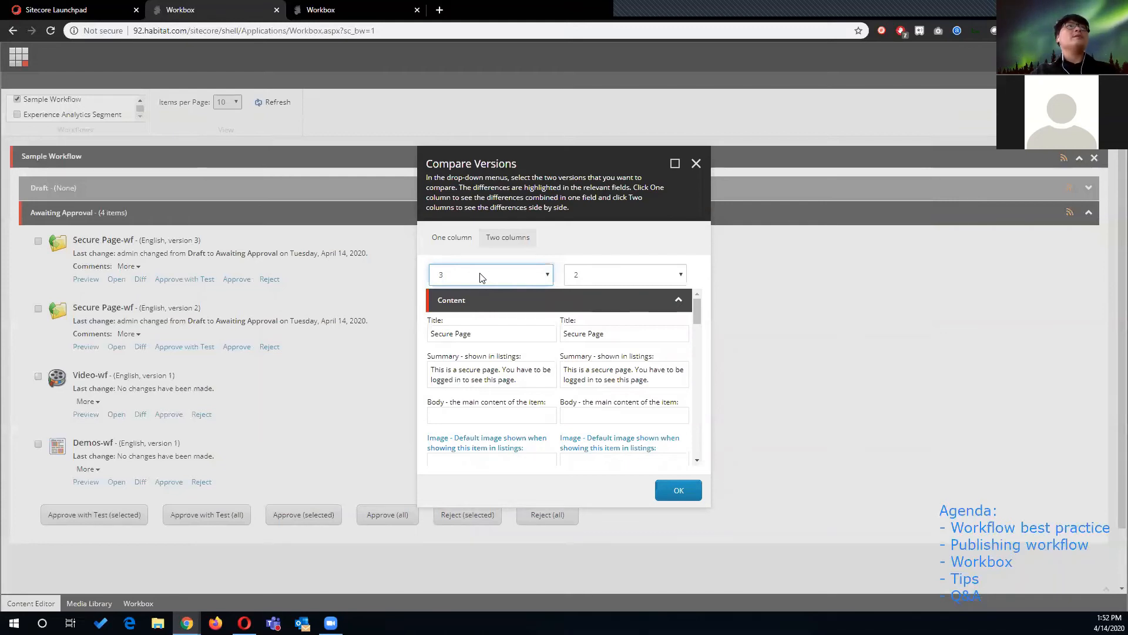
click(547, 275)
click(575, 275)
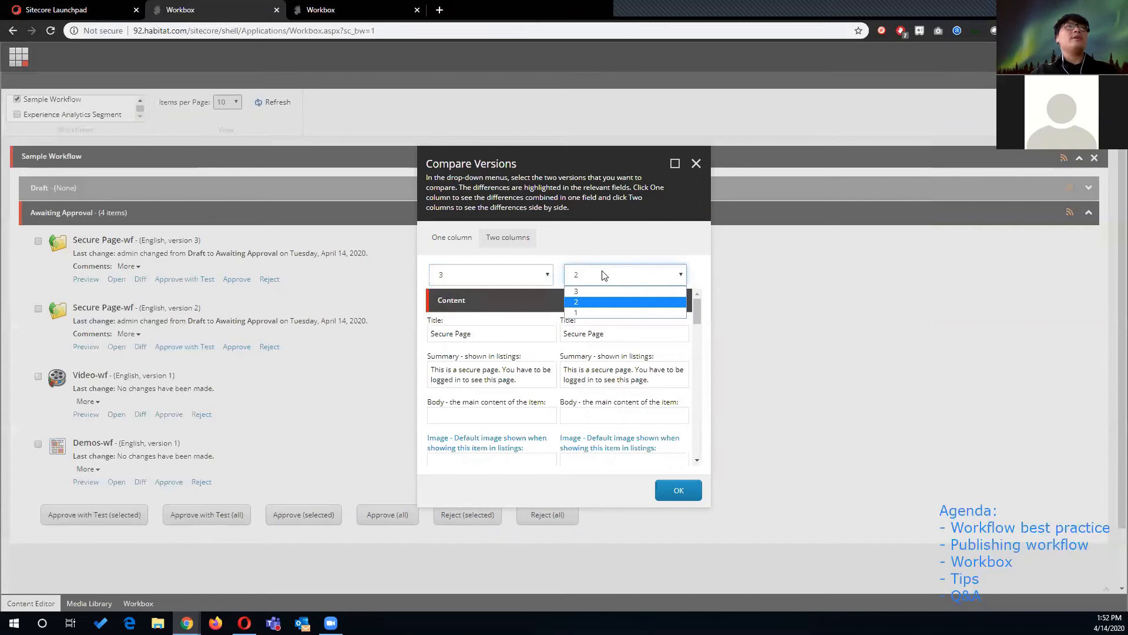
click(679, 492)
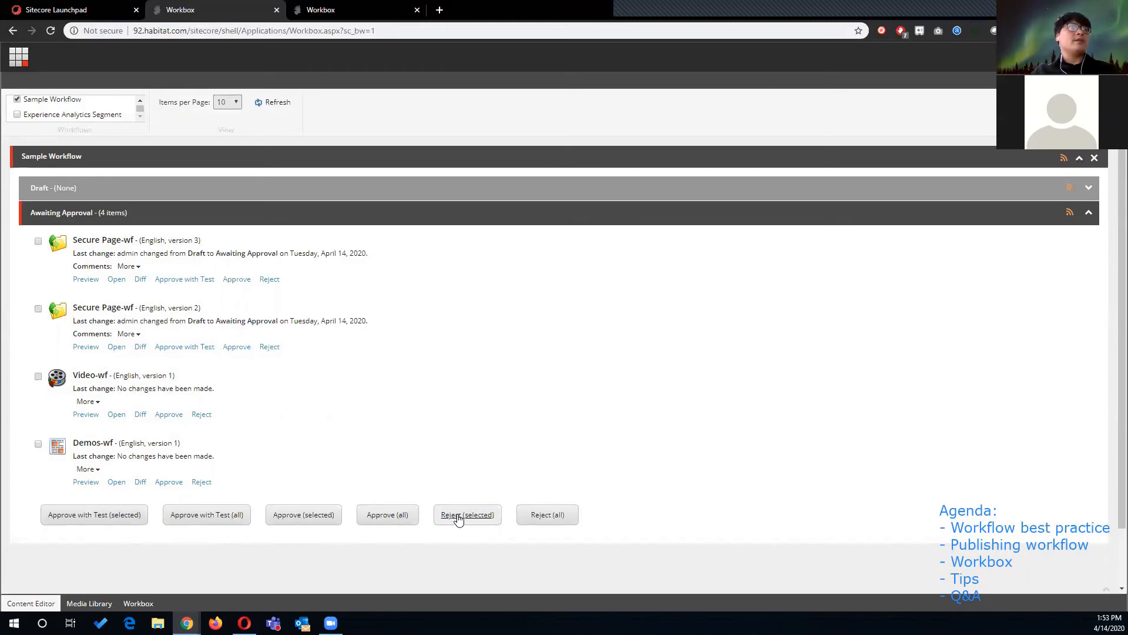
- Reject the Demos-wf item from Awaiting Approval back to Draft
click(38, 443)
click(38, 376)
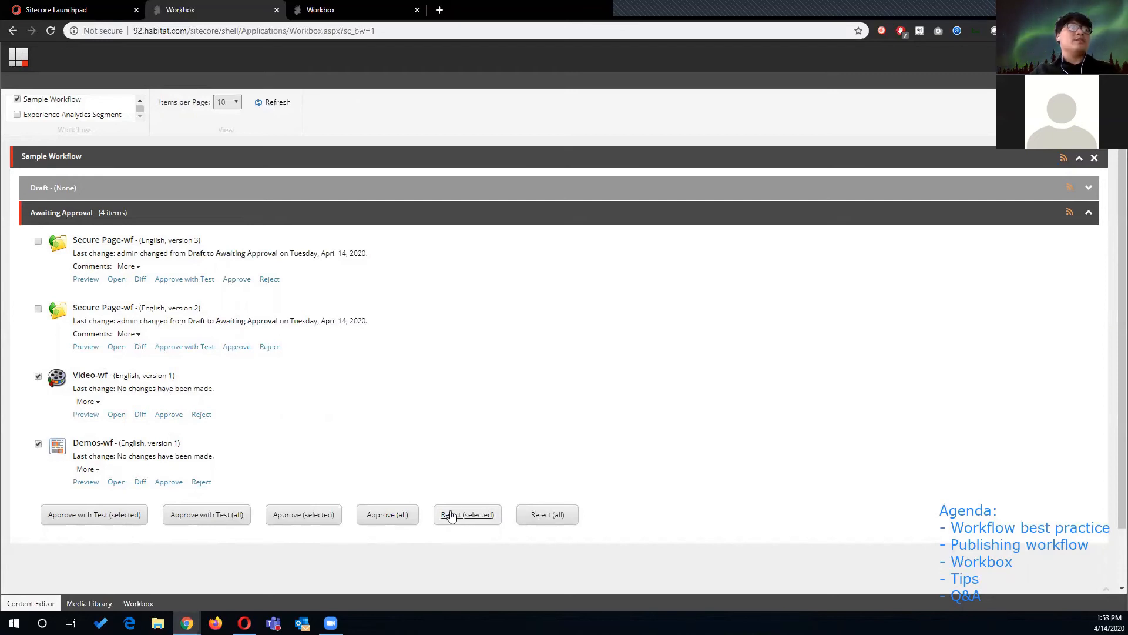
click(38, 376)
click(38, 443)
click(36, 443)
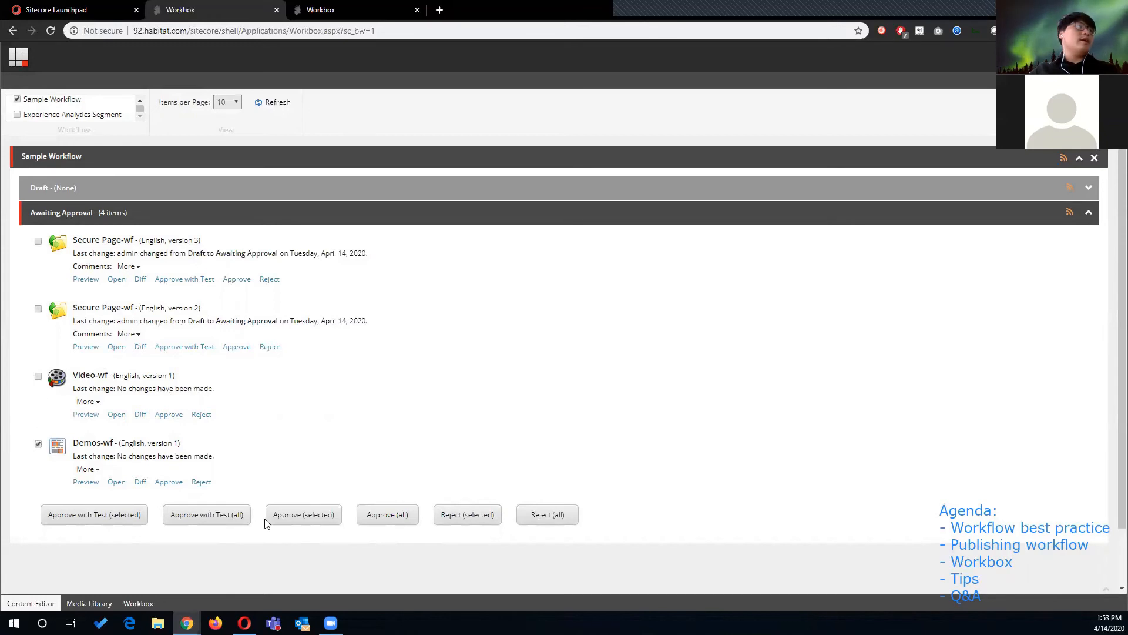
click(467, 517)
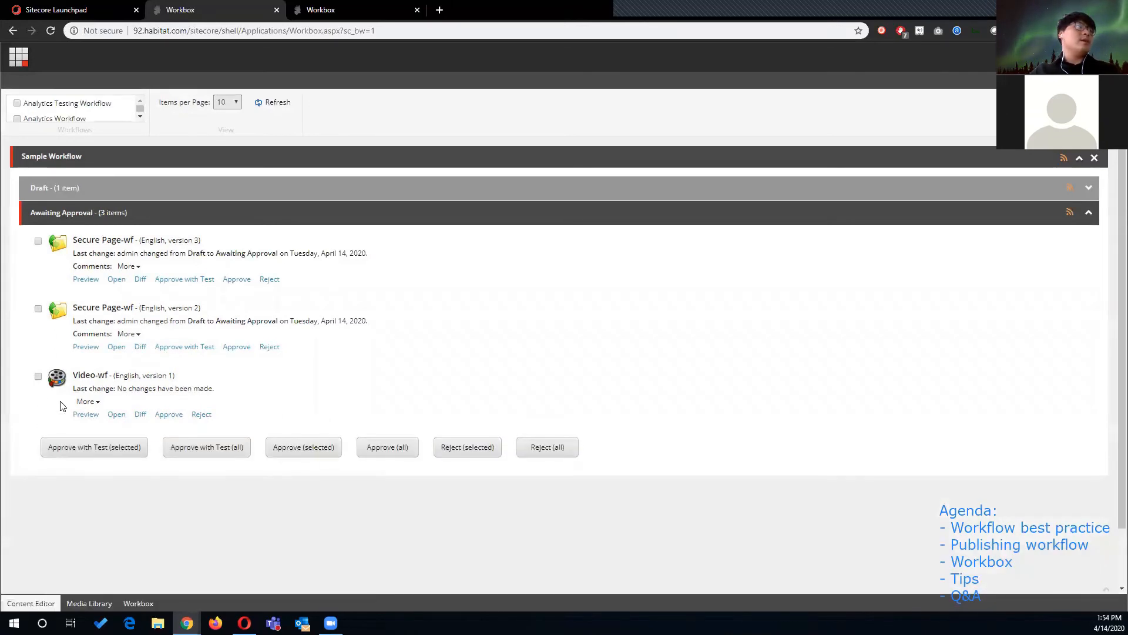
- Try to approve the Video-wf item and review the validation results before closing them
click(38, 376)
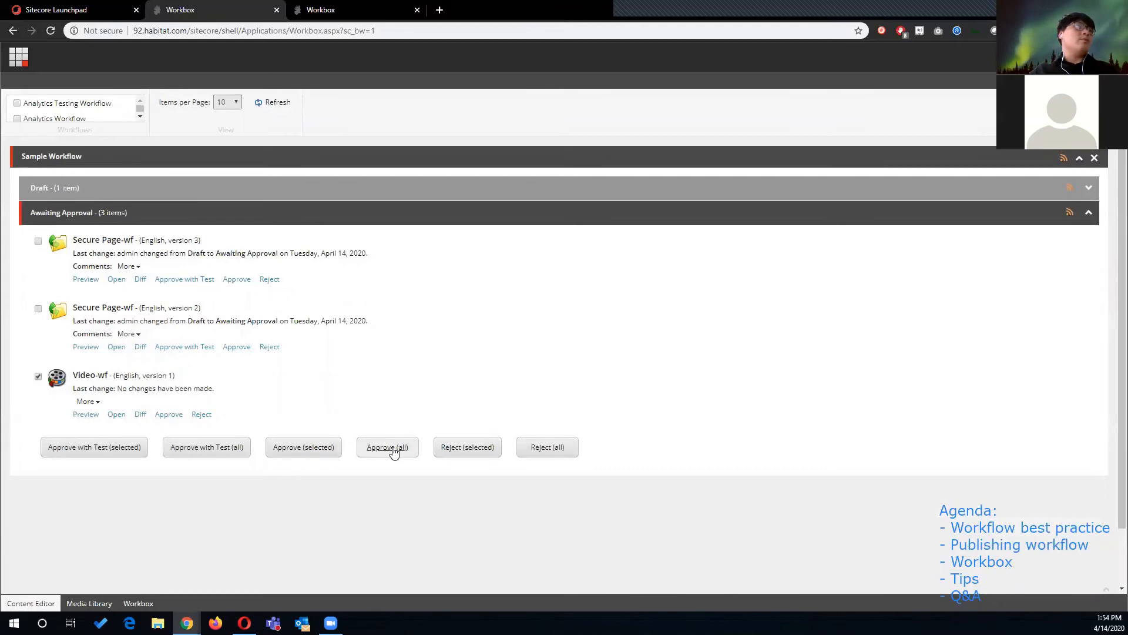
click(309, 449)
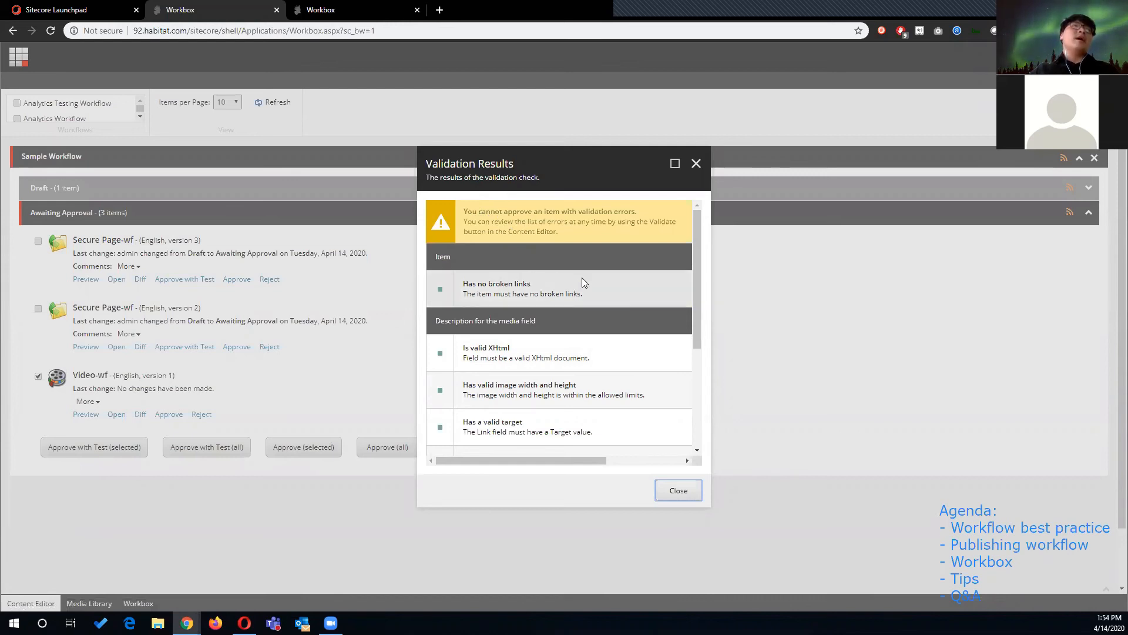
drag(697, 284, 695, 361)
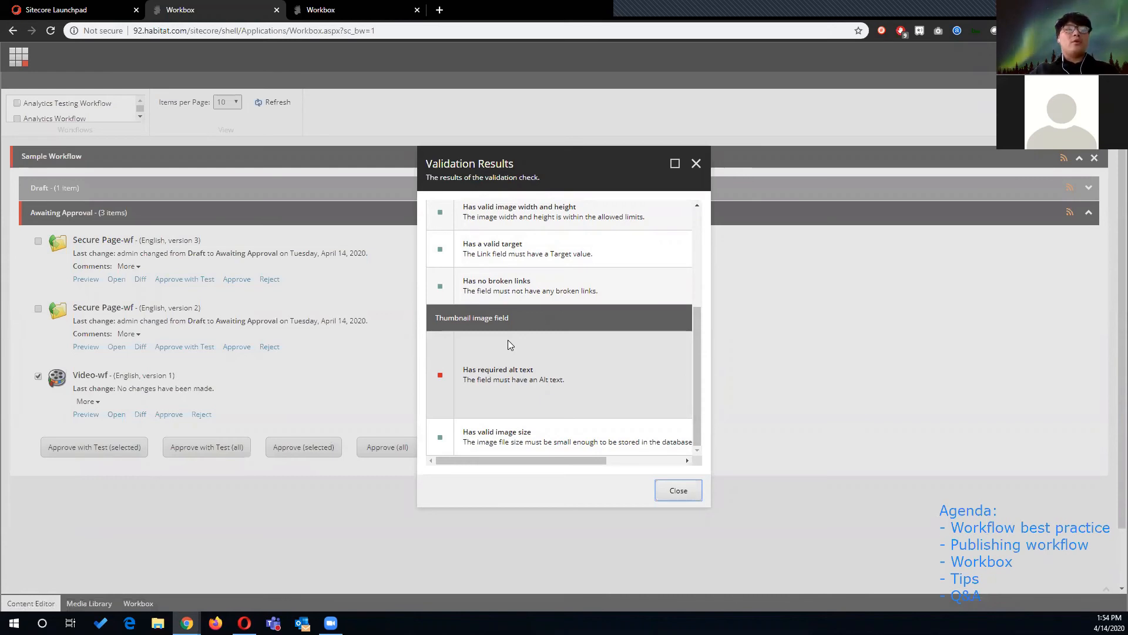
double_click(514, 369)
drag(470, 382, 524, 383)
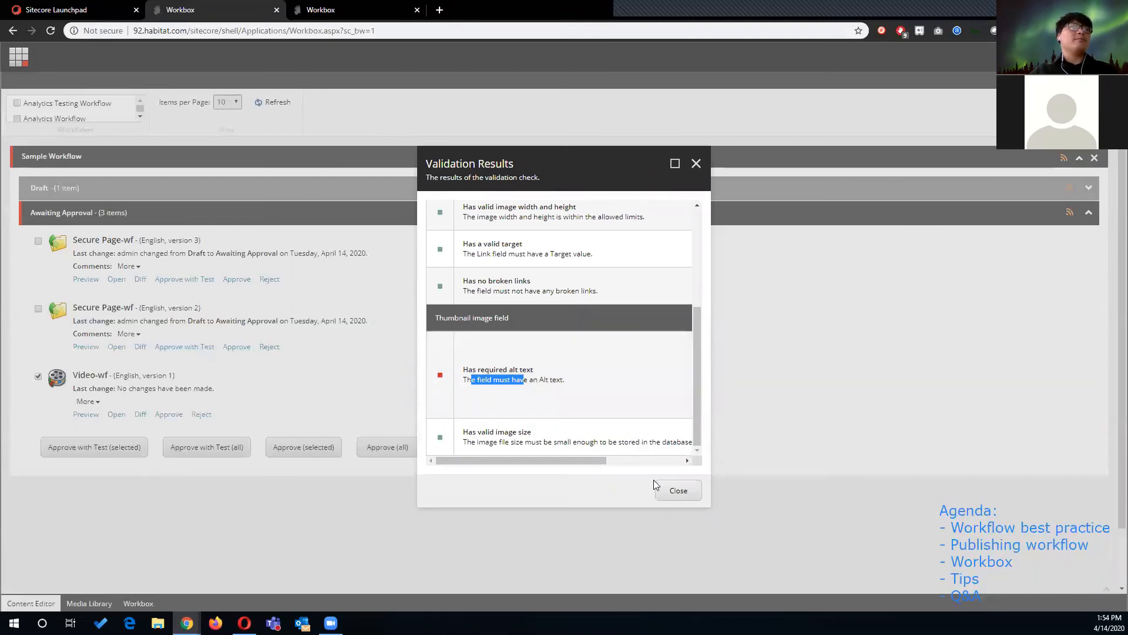
click(686, 497)
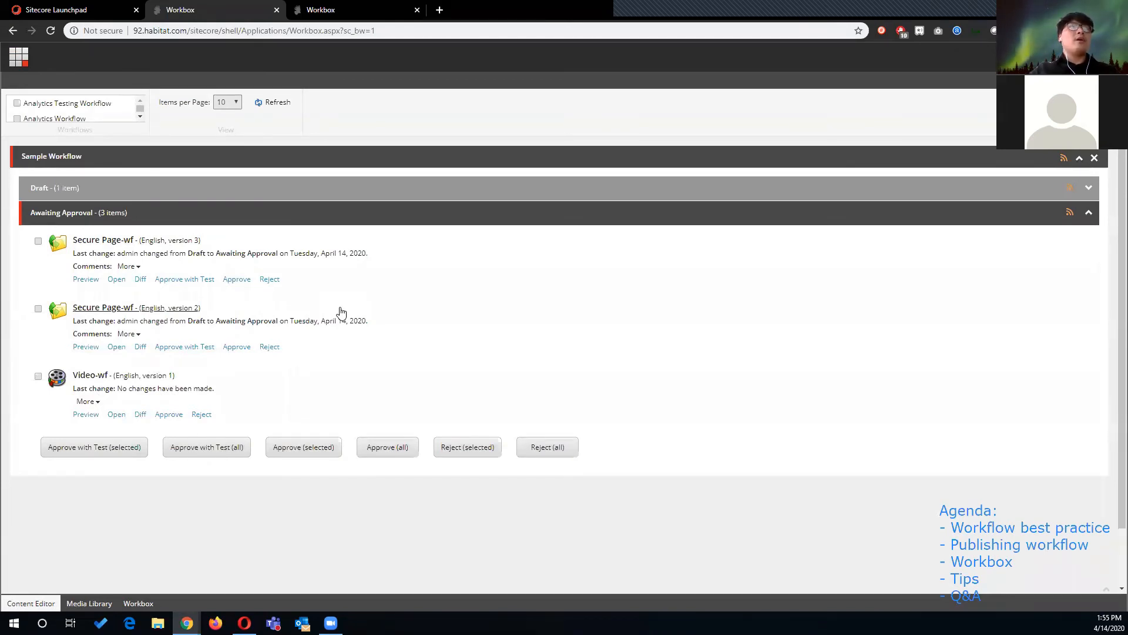
- Open Secure Page-wf in the Content Editor and try to approve it with the comment "good job"
click(18, 56)
click(277, 196)
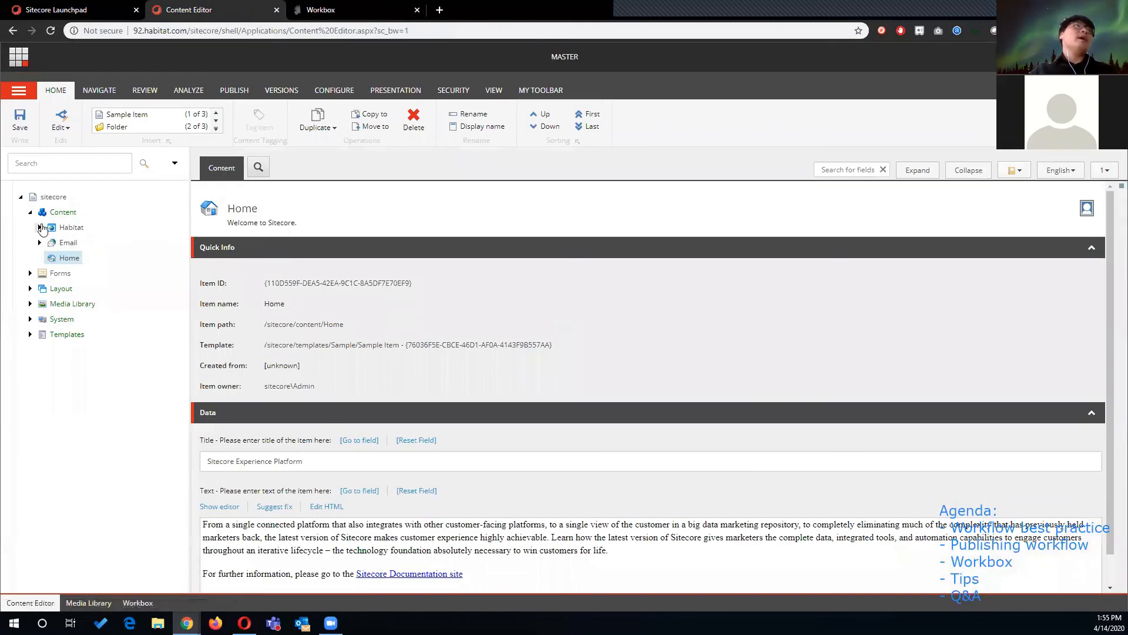
click(40, 226)
click(49, 242)
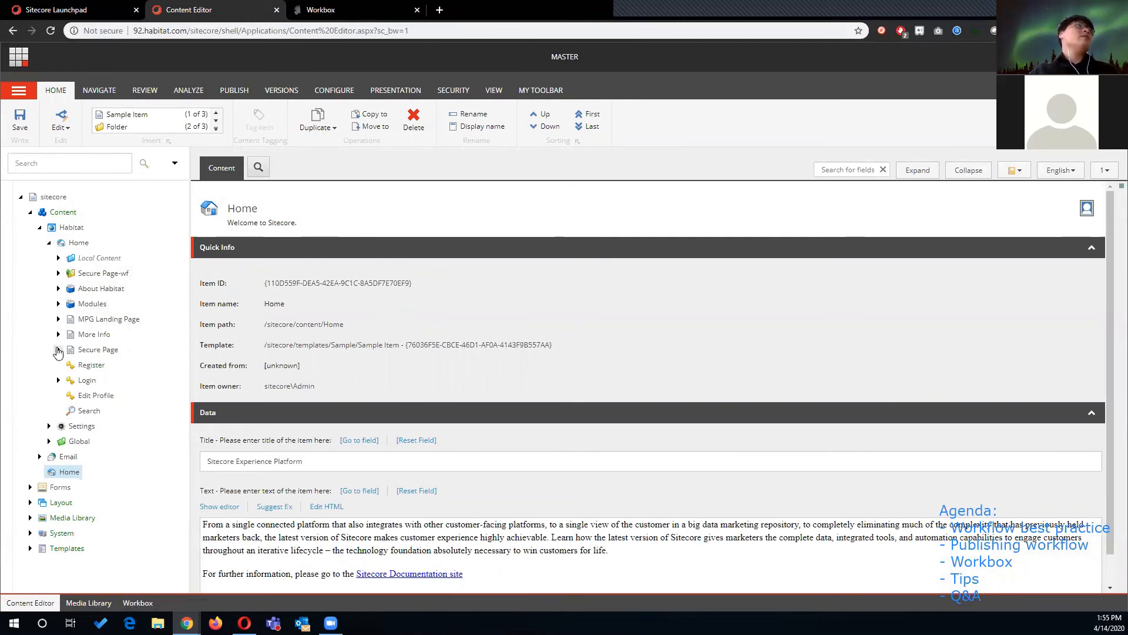
click(59, 273)
click(95, 274)
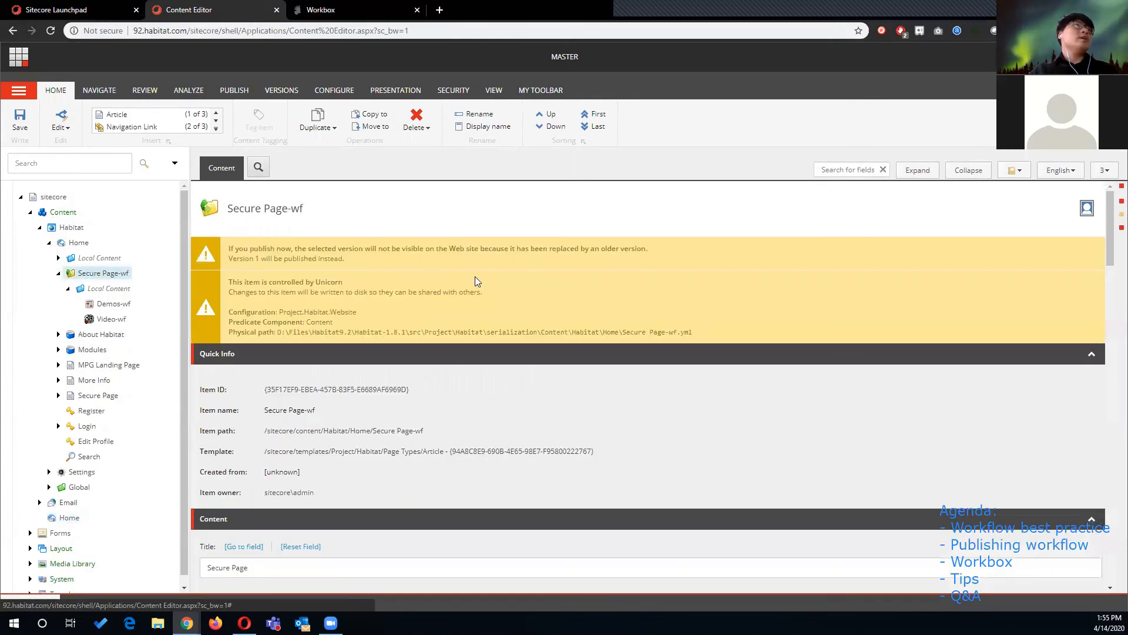
click(177, 91)
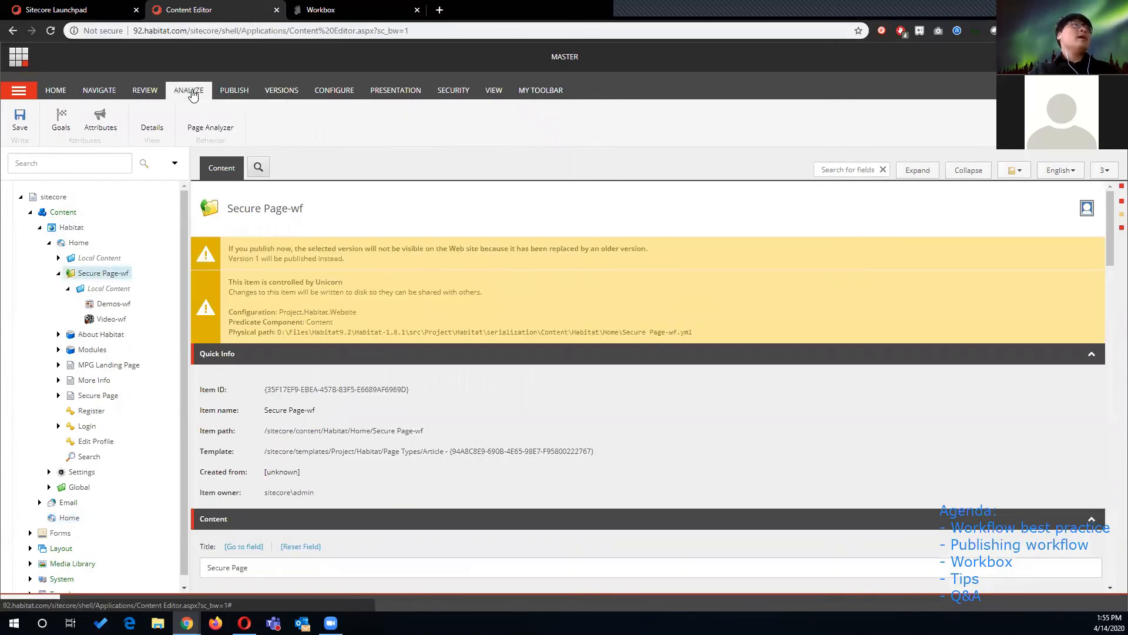
click(147, 91)
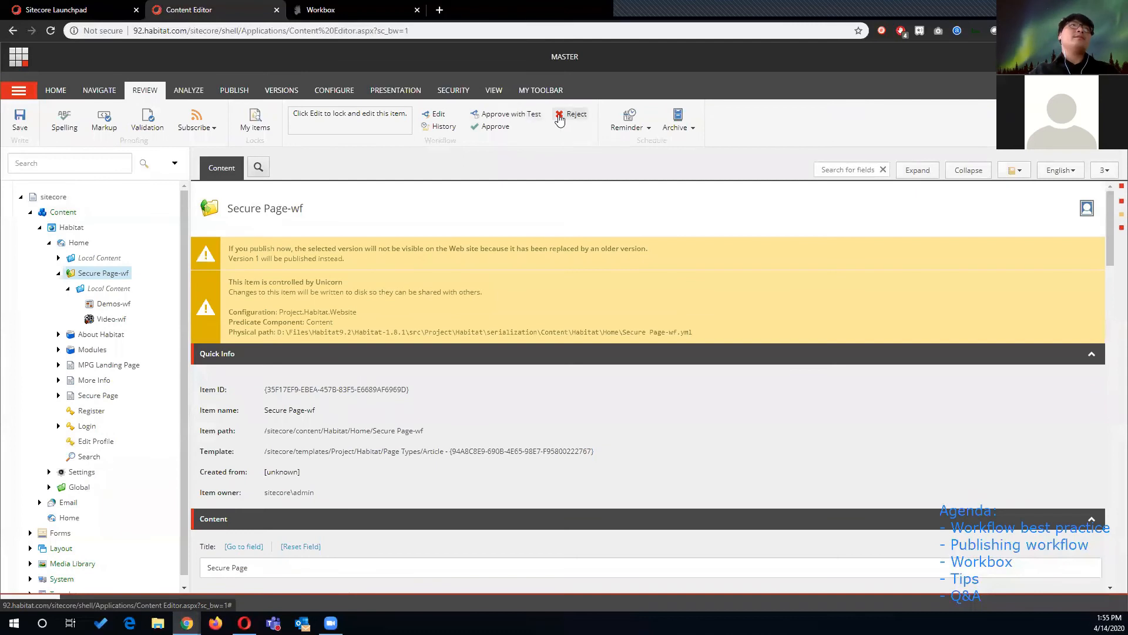
click(505, 126)
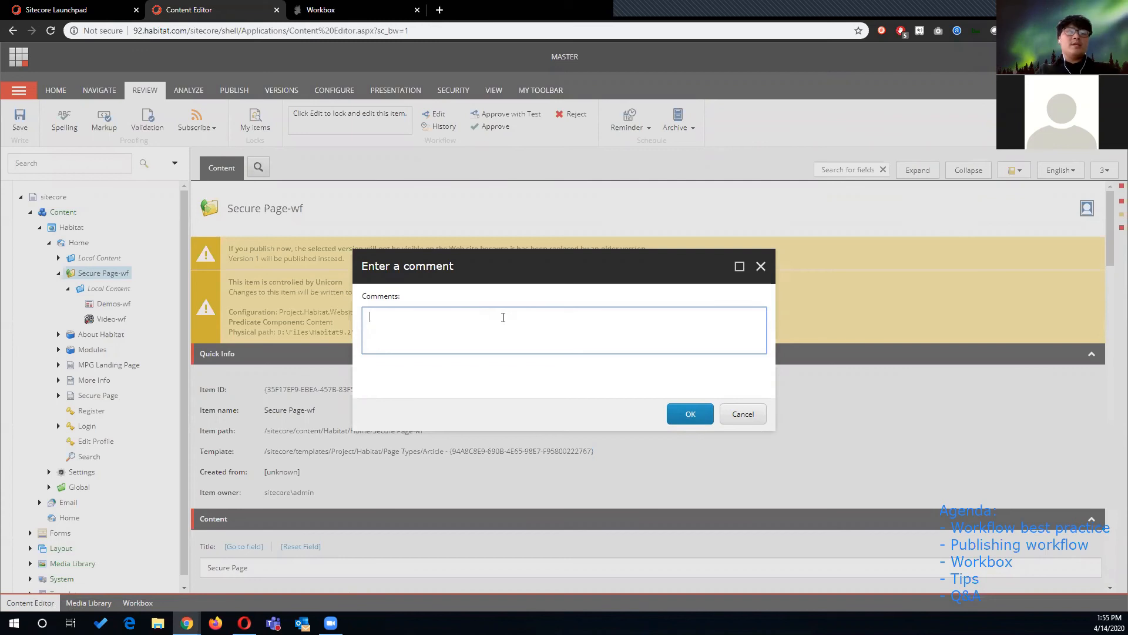
text(good job)
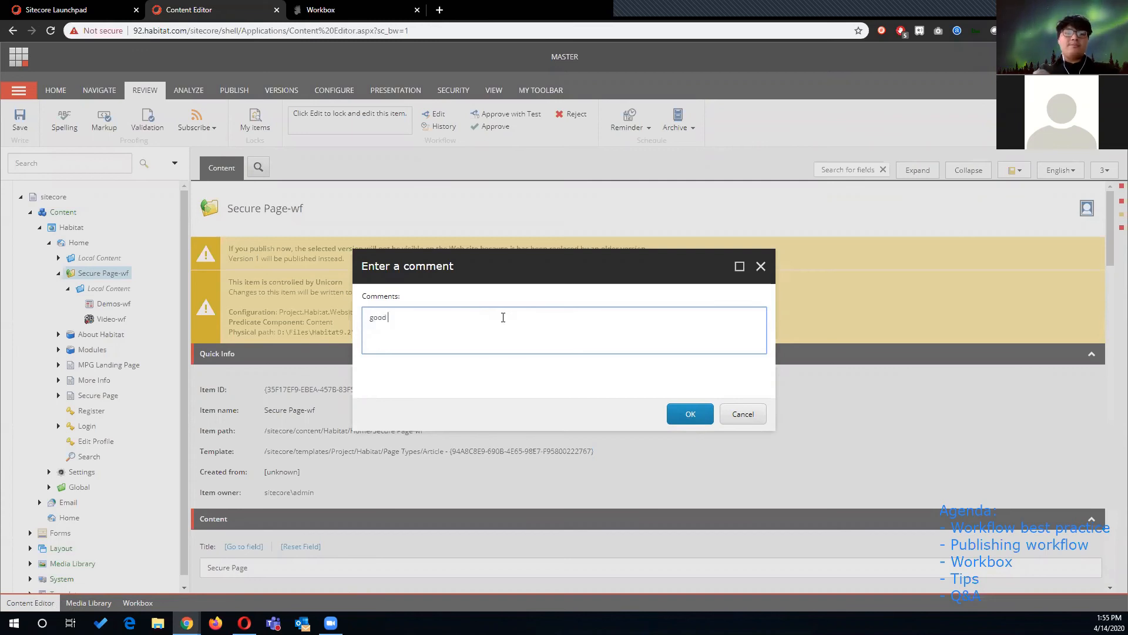
click(688, 413)
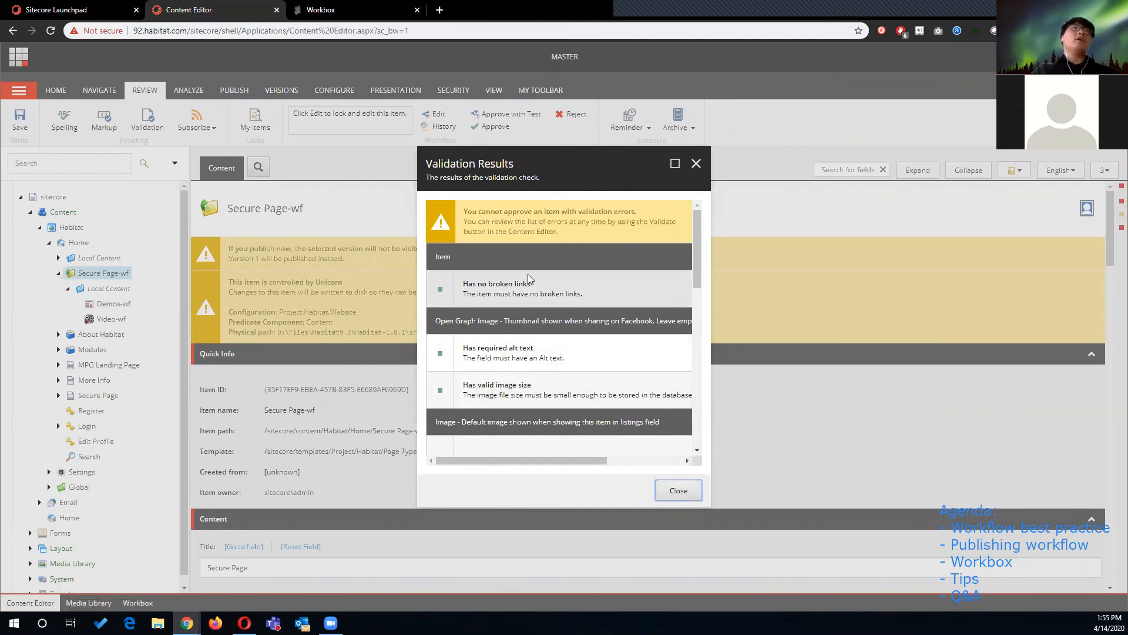
- Review the validation results listing the failed alt text rule and dismiss the approval error
scroll(528, 274, down, 3)
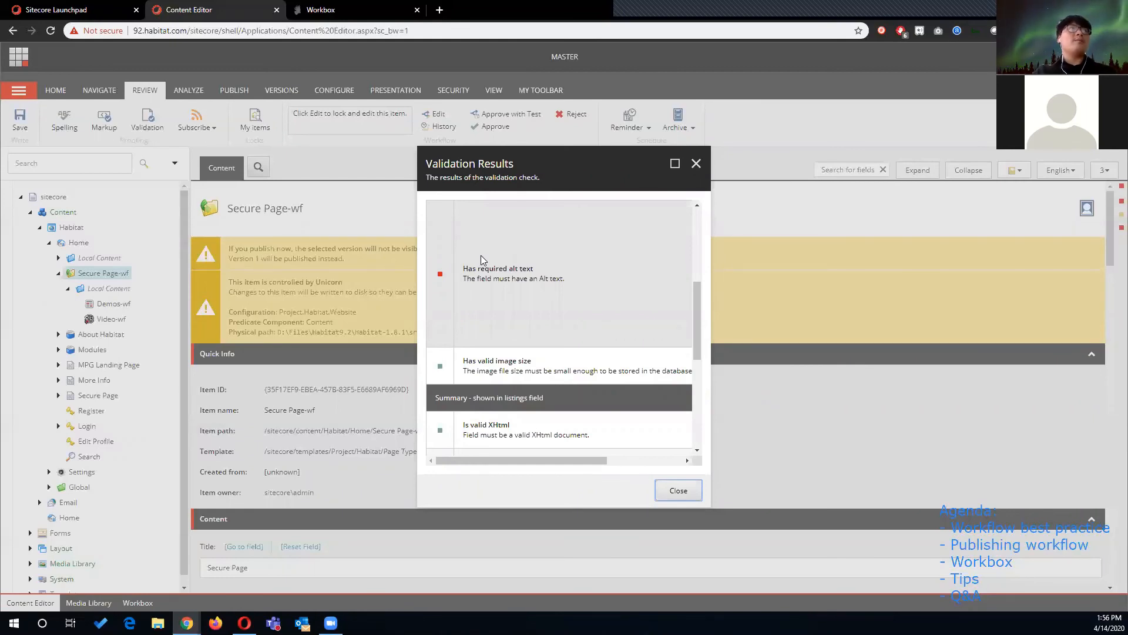
triple_click(507, 279)
click(557, 283)
drag(535, 269, 457, 276)
click(442, 281)
click(676, 492)
triple_click(539, 312)
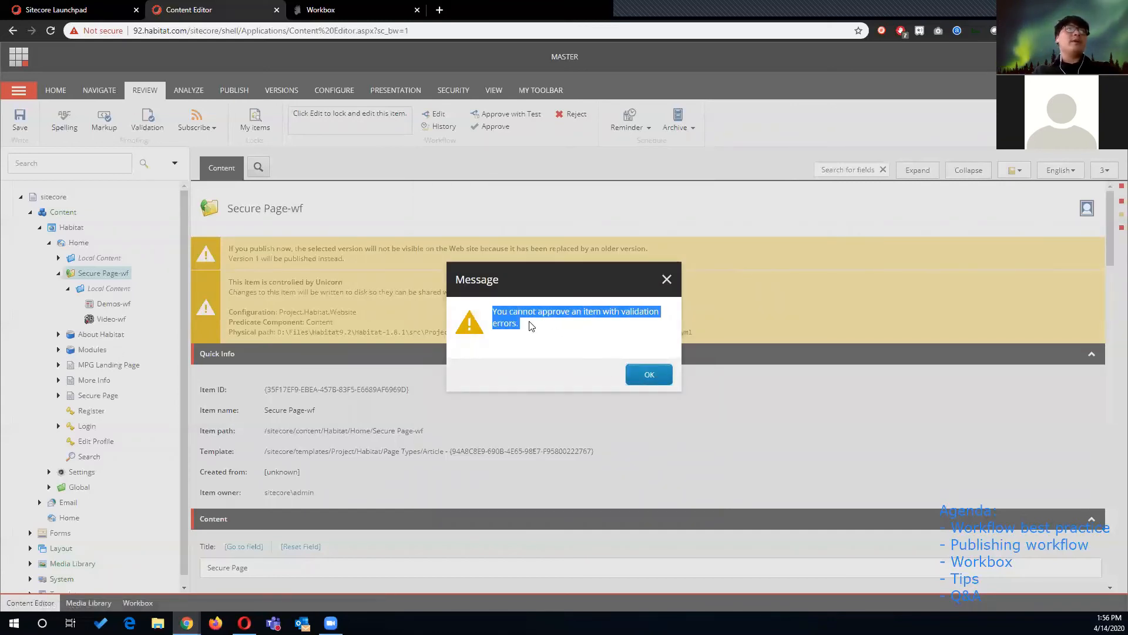
click(650, 374)
- Set the default listing image's alternate text to "two women taking selfie"
scroll(502, 400, down, 4)
scroll(502, 400, down, 5)
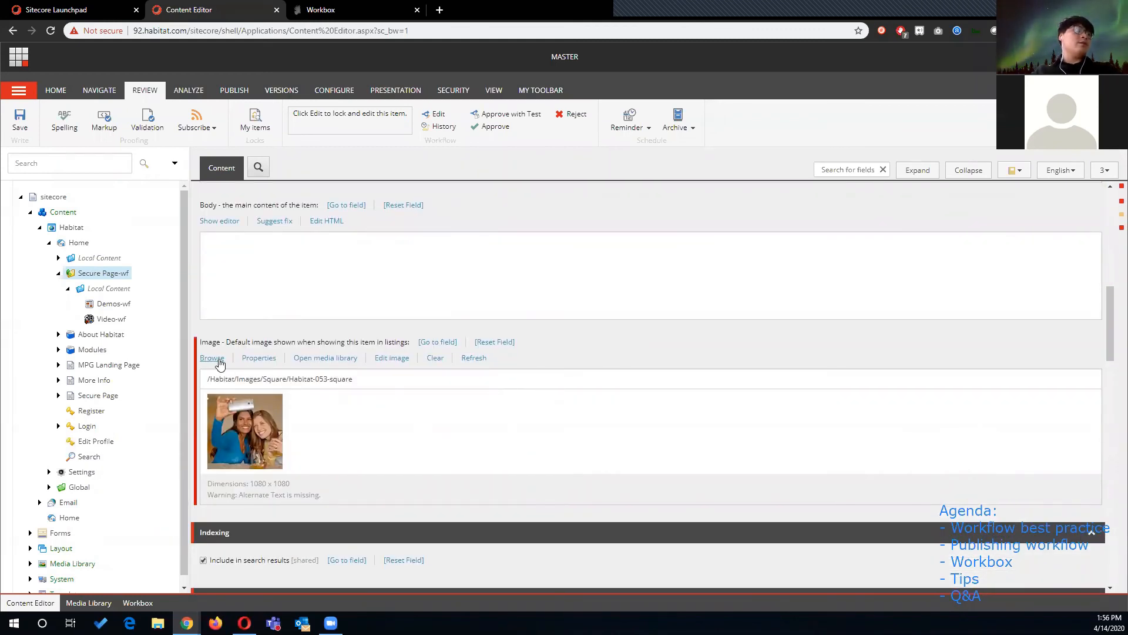
click(260, 358)
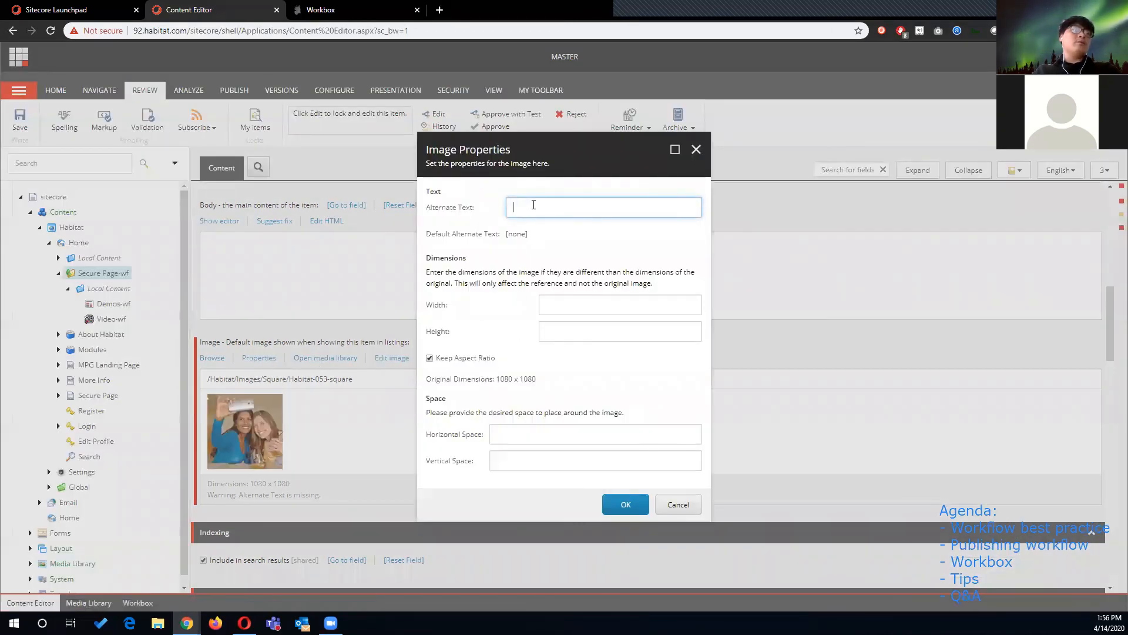
text(two wome)
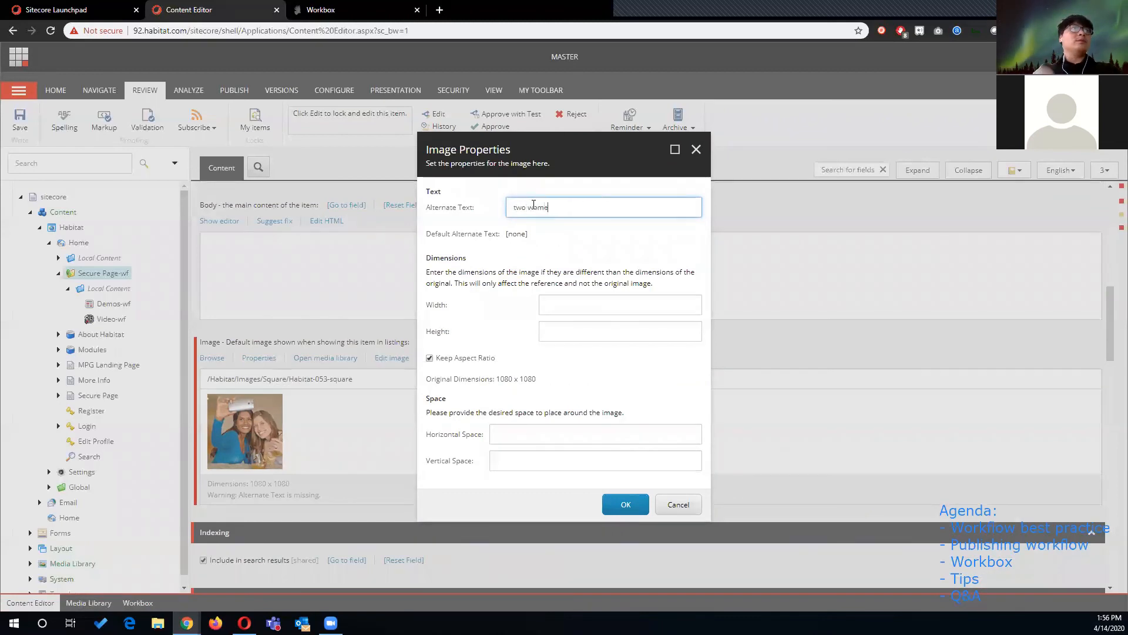
text(n taking selfie)
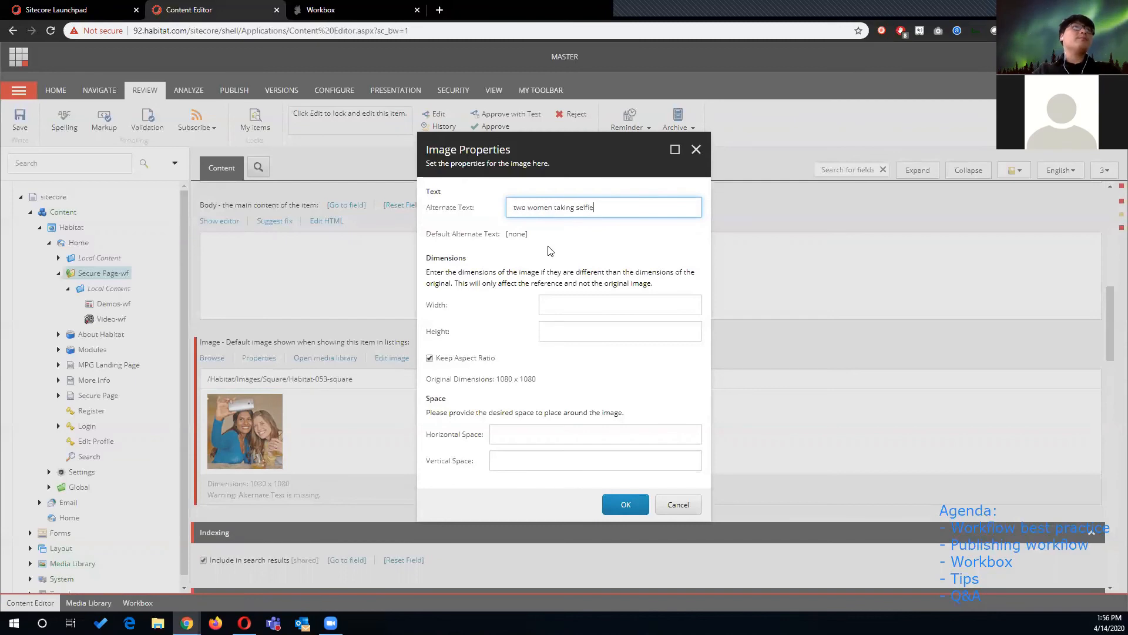
click(628, 505)
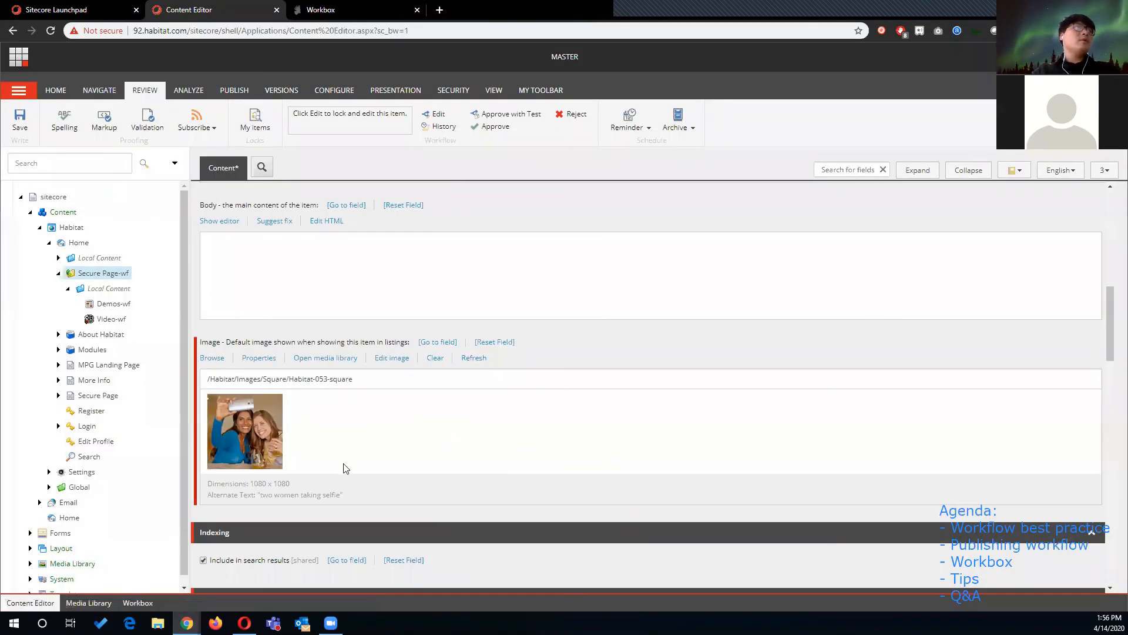
- Save the item and approve it with the comment "added alt text for image field"
click(21, 120)
click(623, 406)
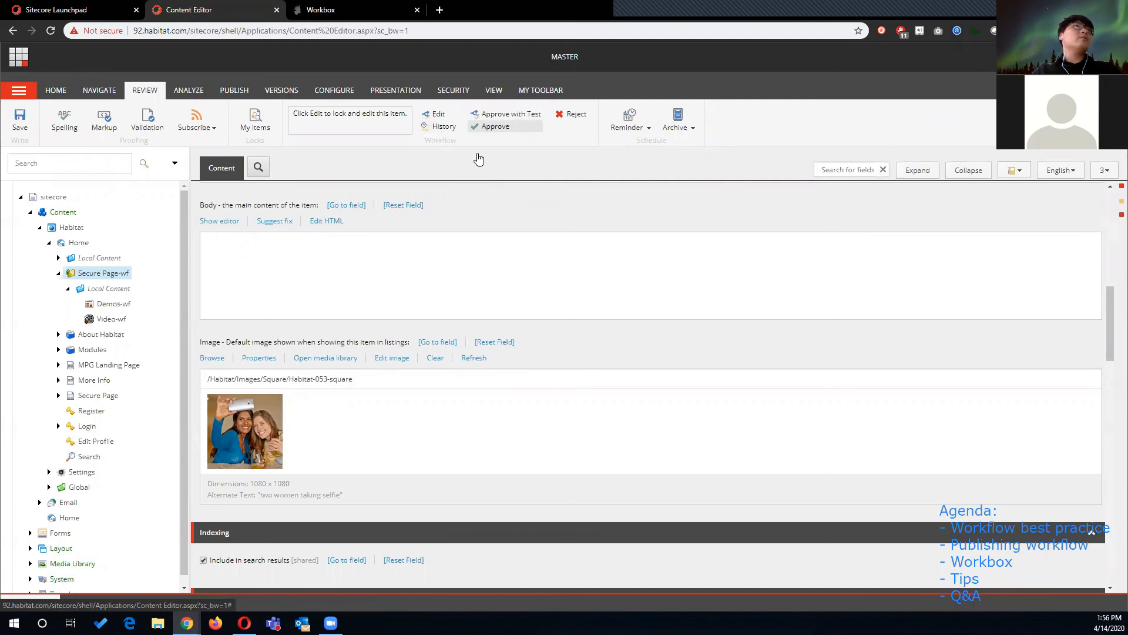
click(517, 128)
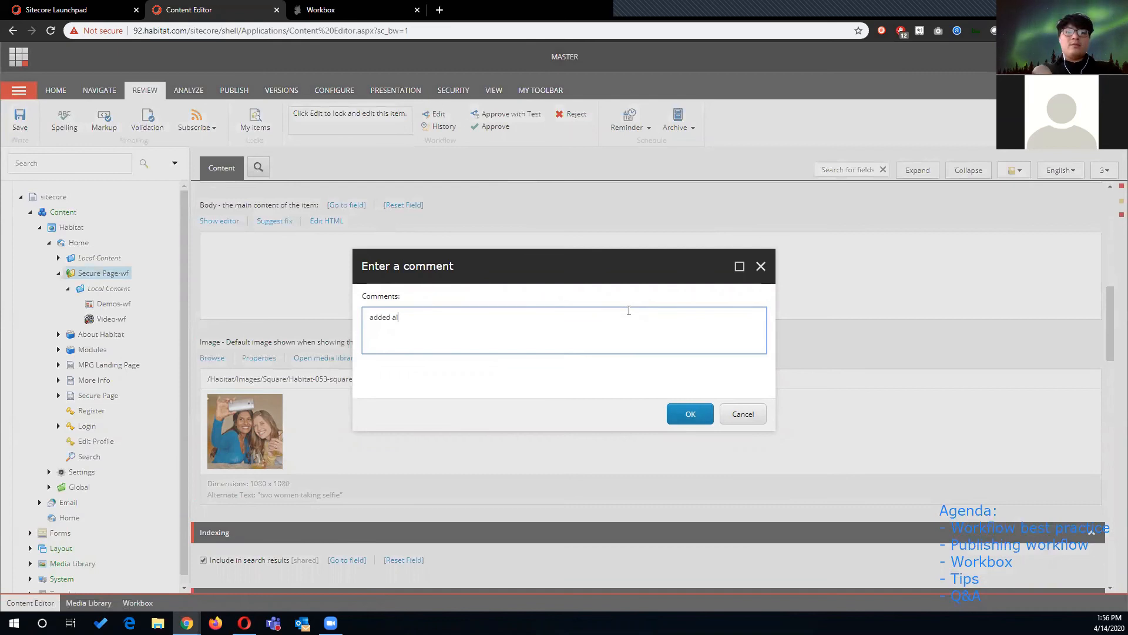
text(added alt text for )
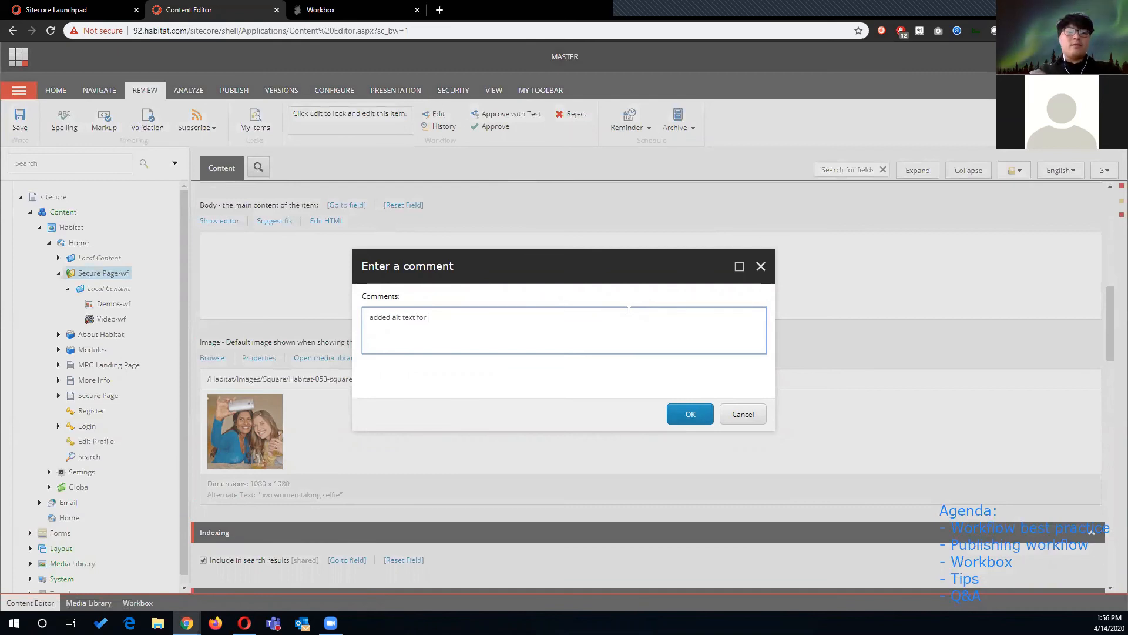
text(image field)
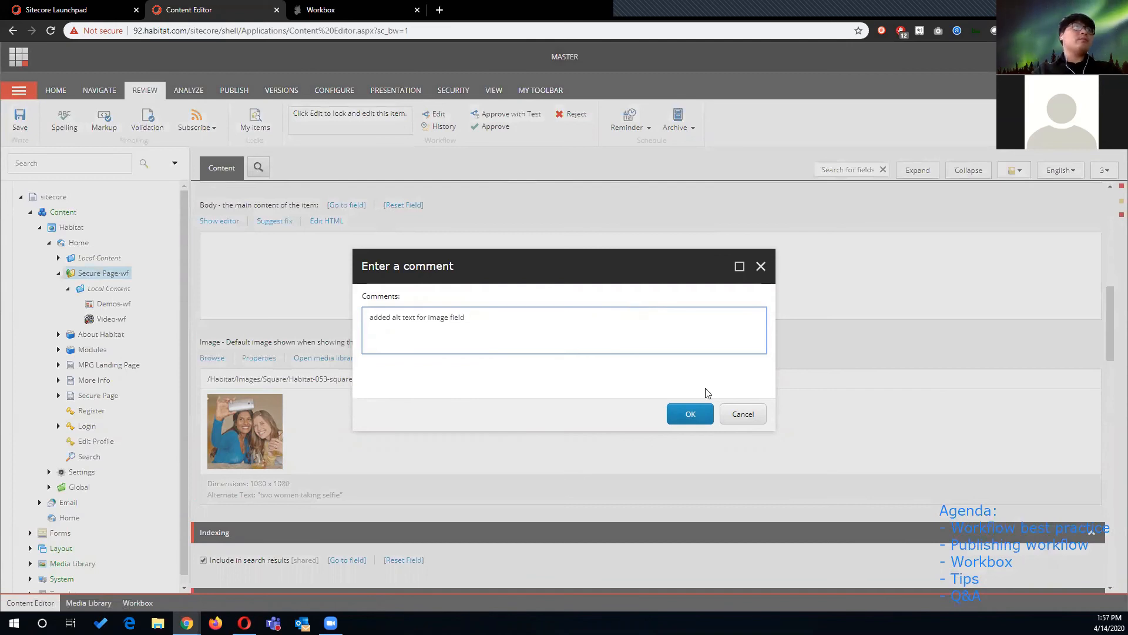
click(698, 414)
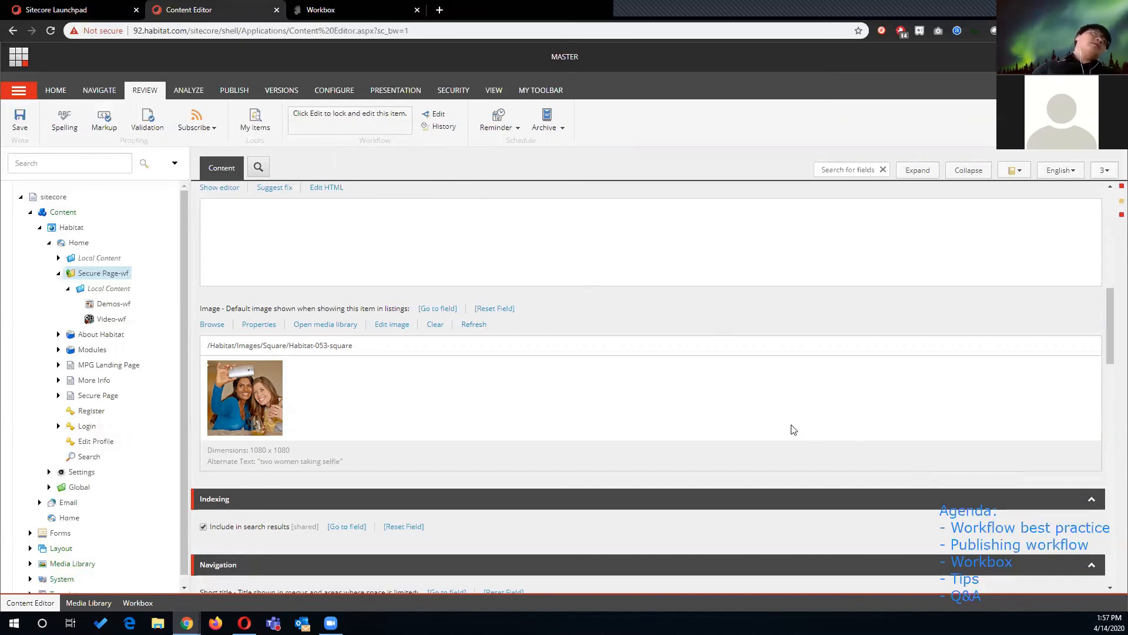
- Switch Secure Page-wf to its version 2
scroll(405, 252, up, 10)
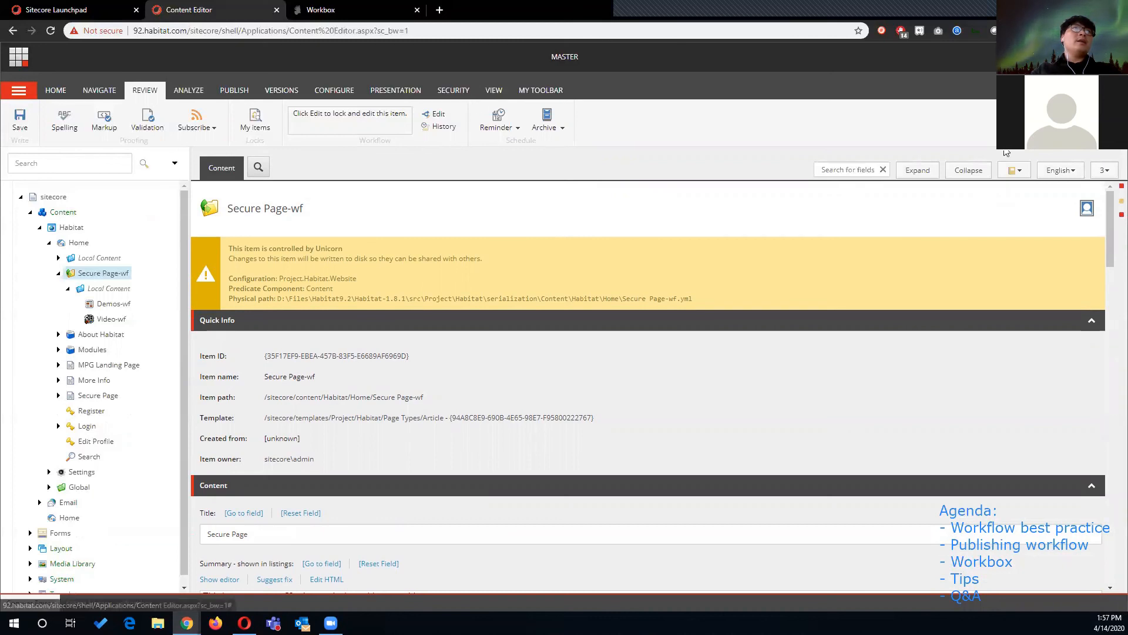
click(1103, 171)
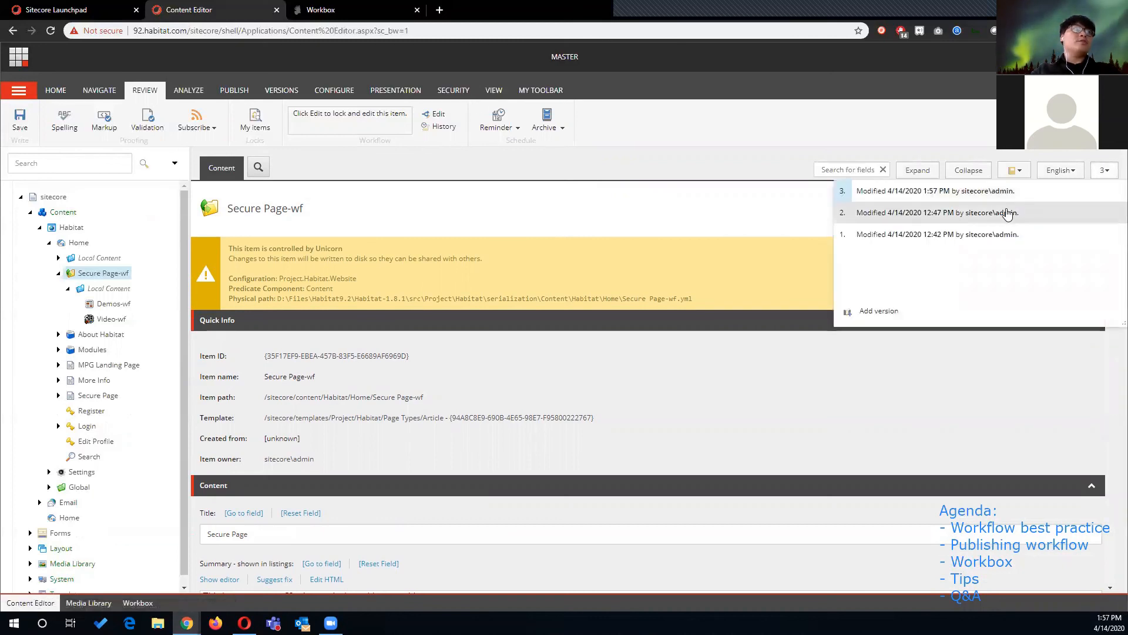
click(941, 213)
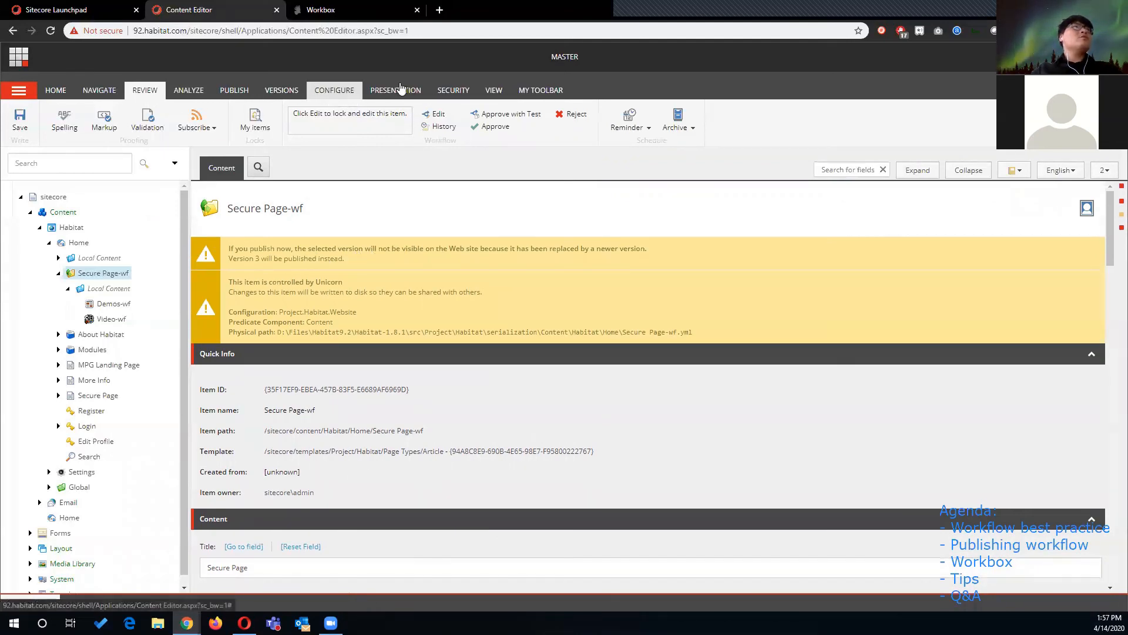
- Show the standard fields and expand the item's Workflow section
click(493, 92)
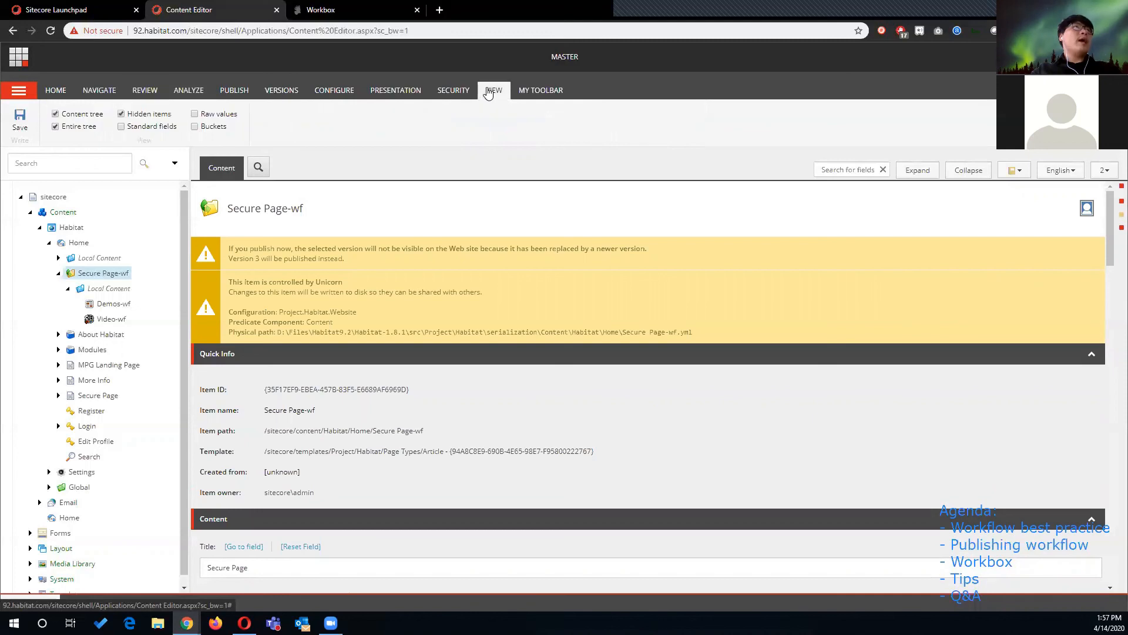
click(121, 127)
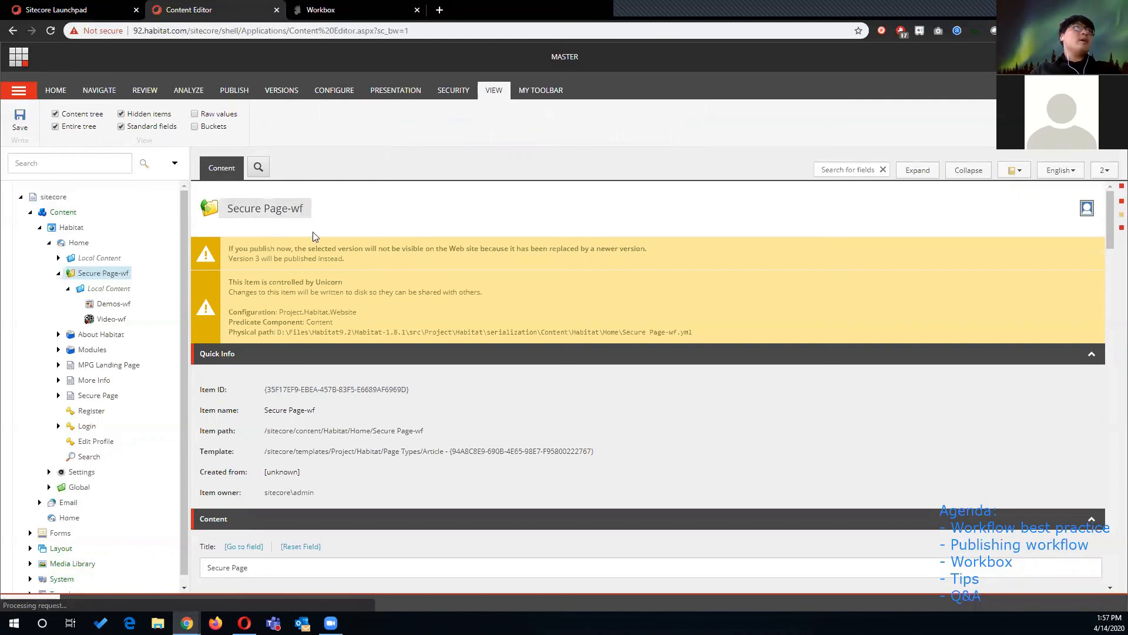
scroll(318, 293, down, 15)
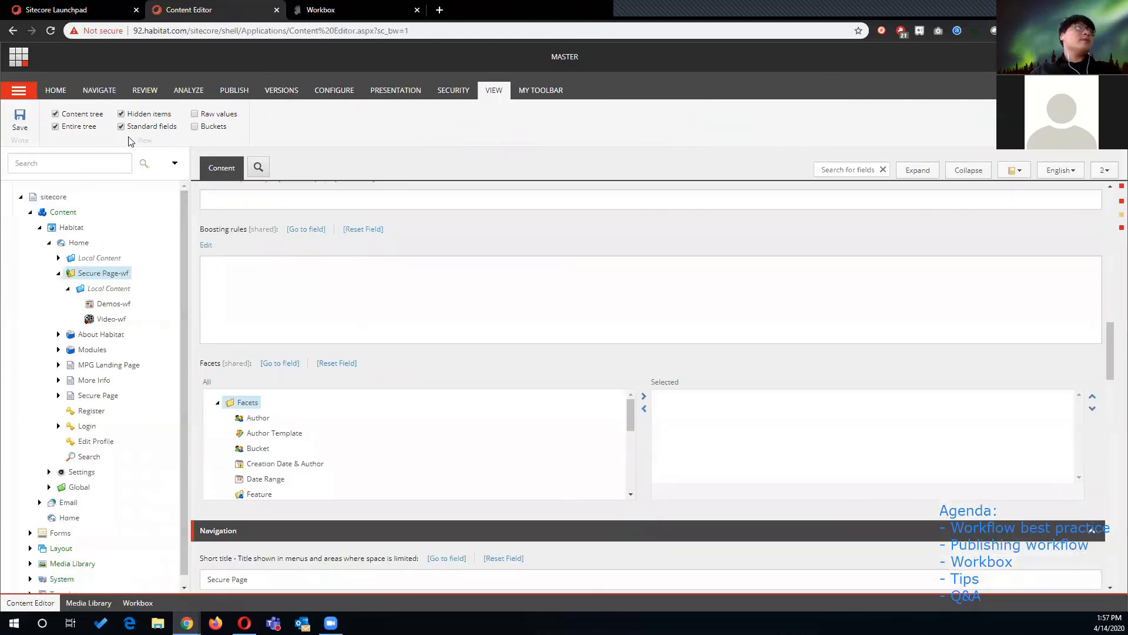
click(121, 127)
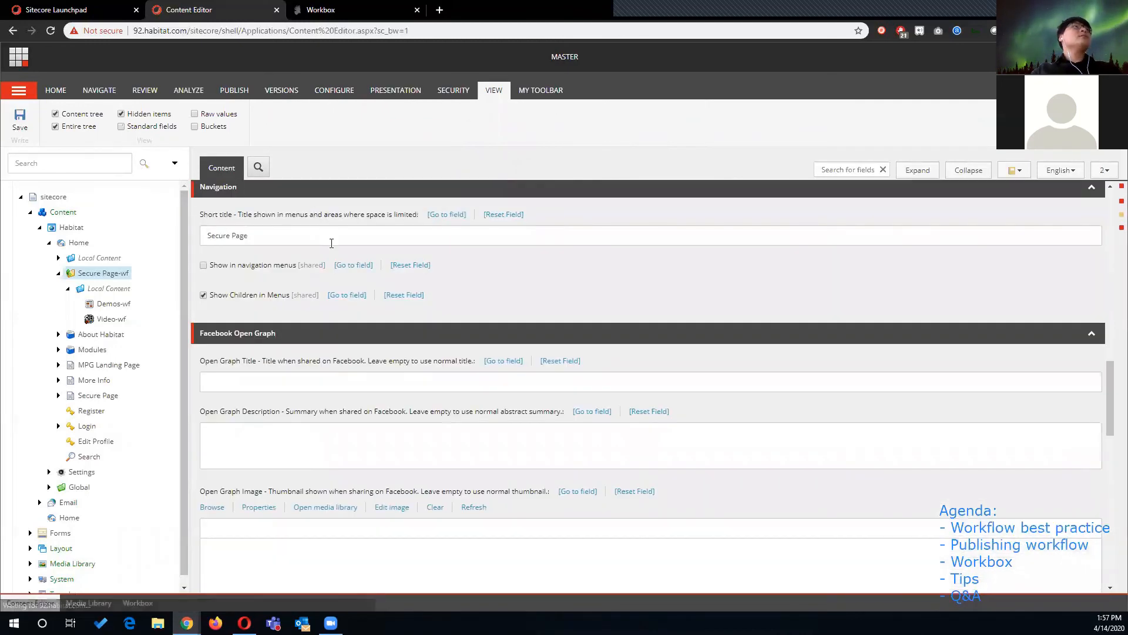
scroll(357, 269, down, 5)
scroll(357, 270, down, 5)
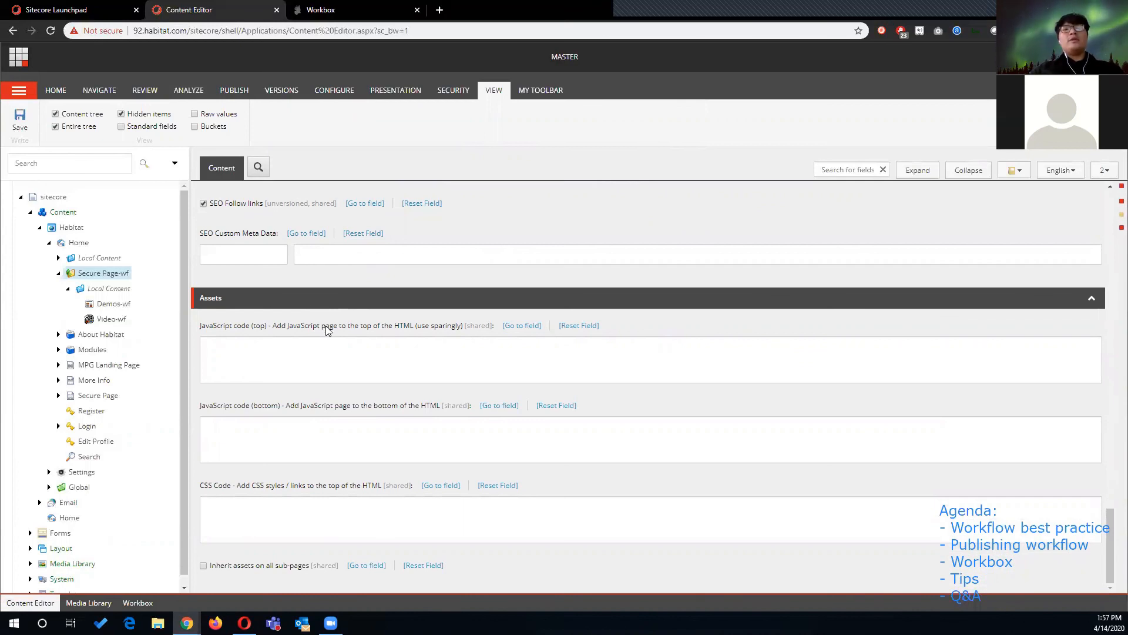
click(122, 127)
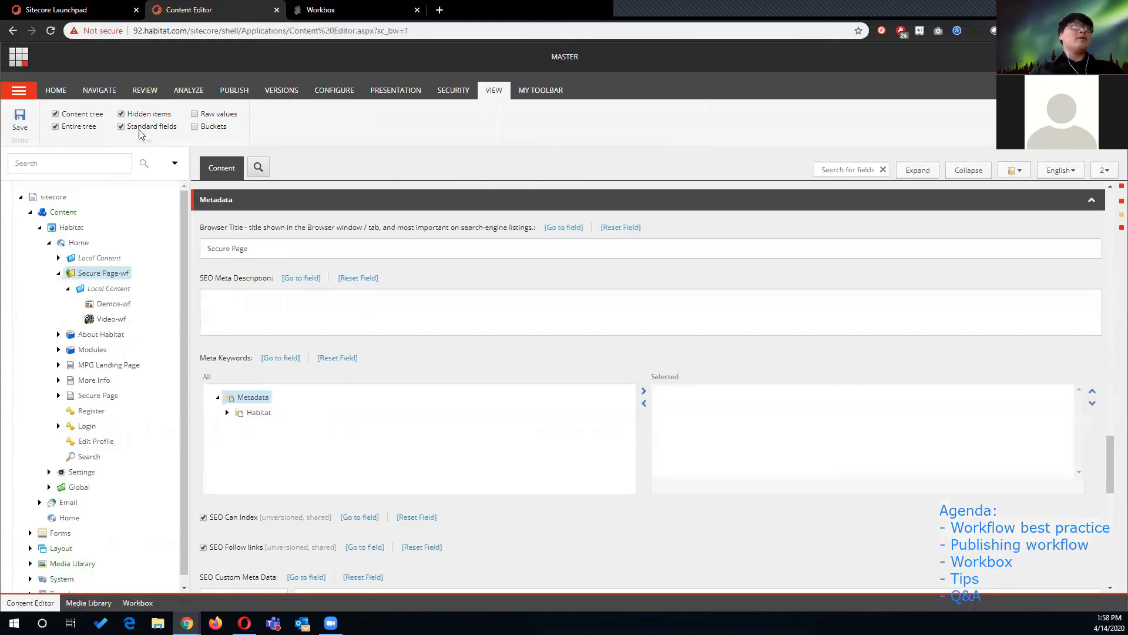
scroll(244, 293, down, 10)
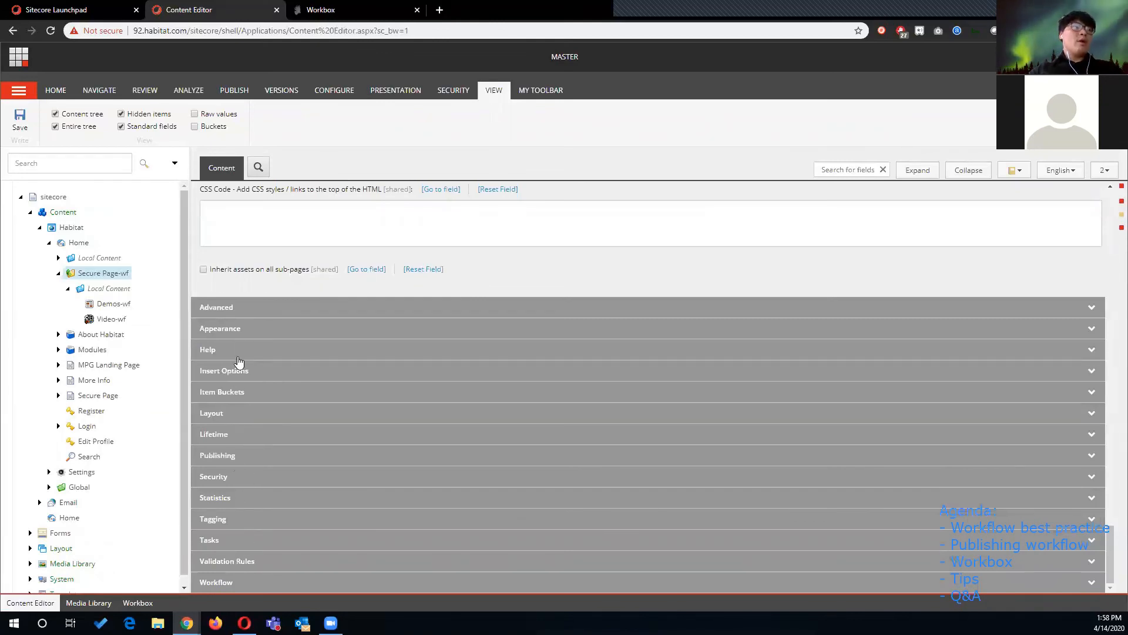
click(255, 582)
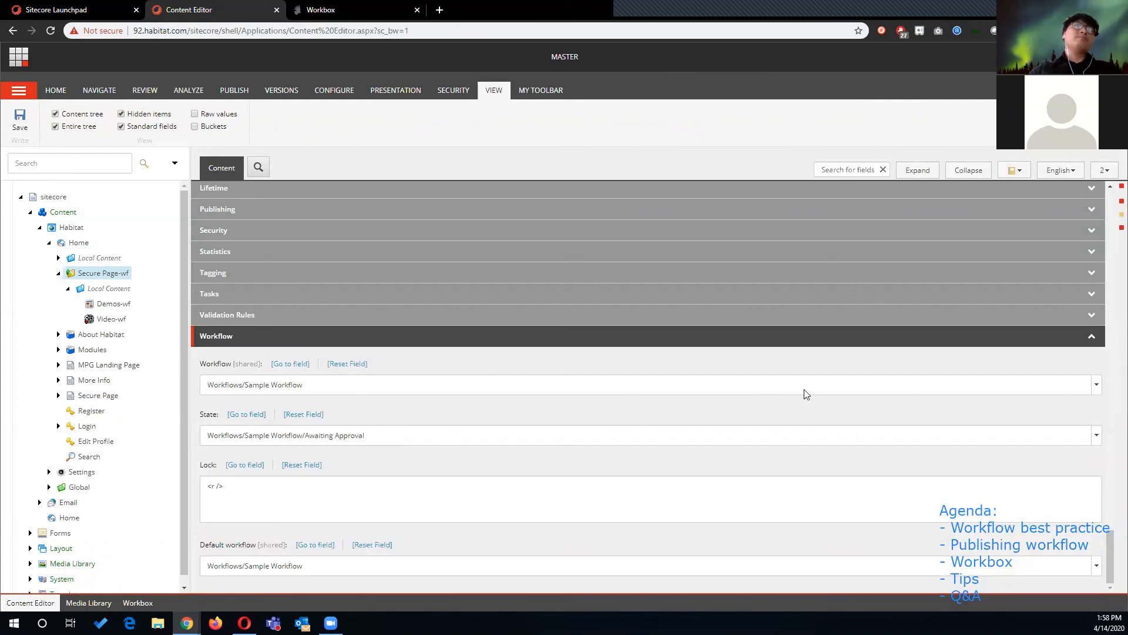
- Inspect the Sample Workflow states and their commands in the State field's dropdown tree, then close it
click(1089, 435)
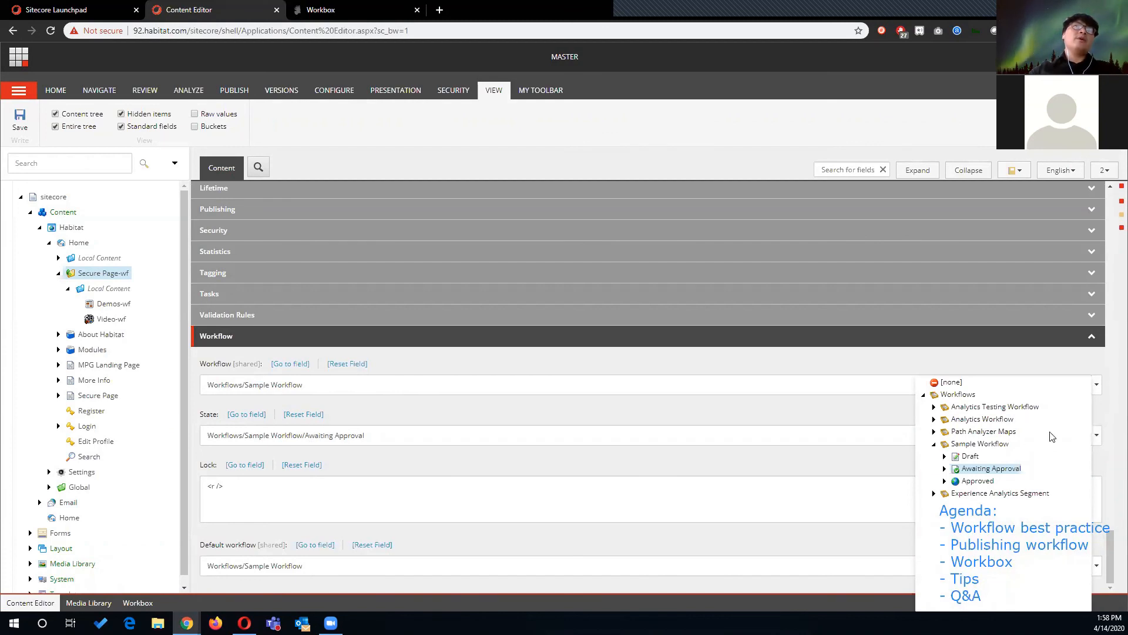
click(944, 457)
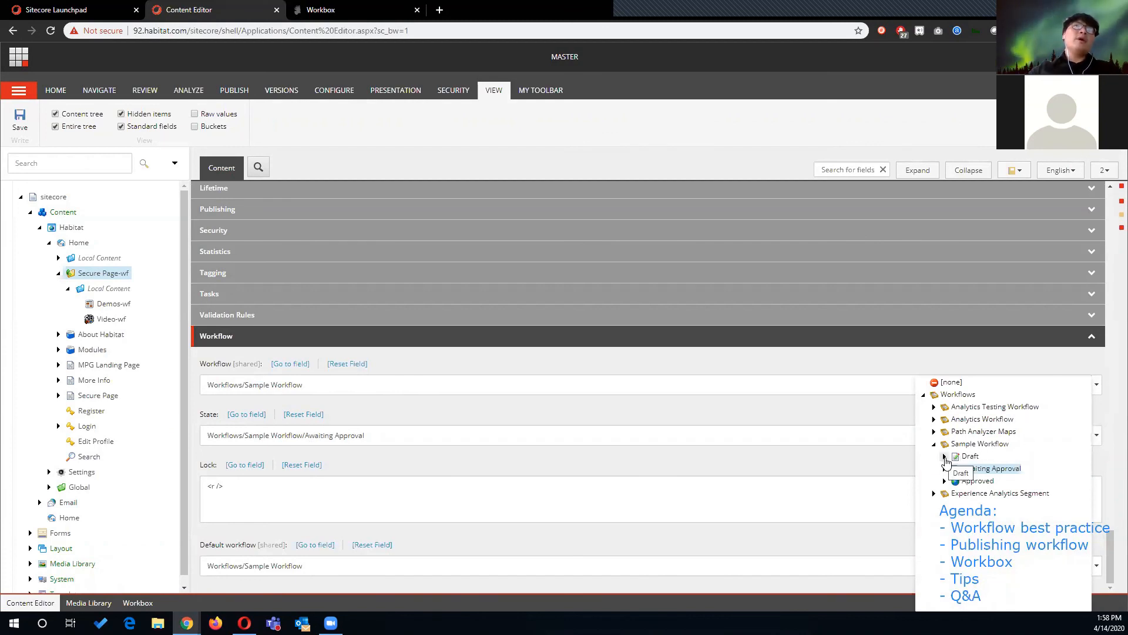
click(944, 493)
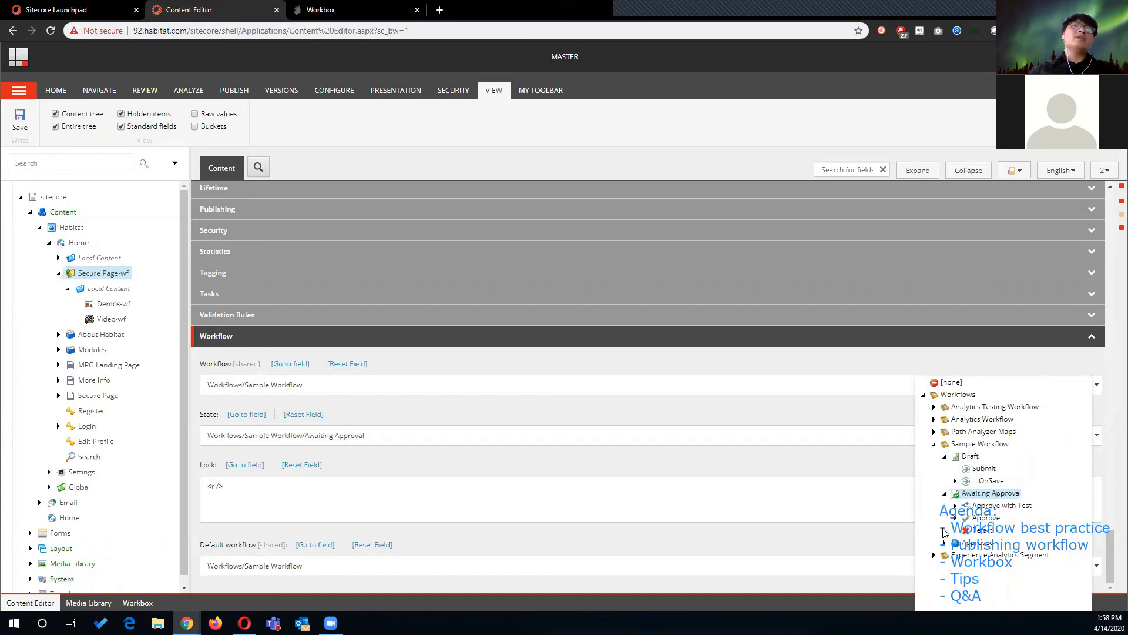
click(944, 542)
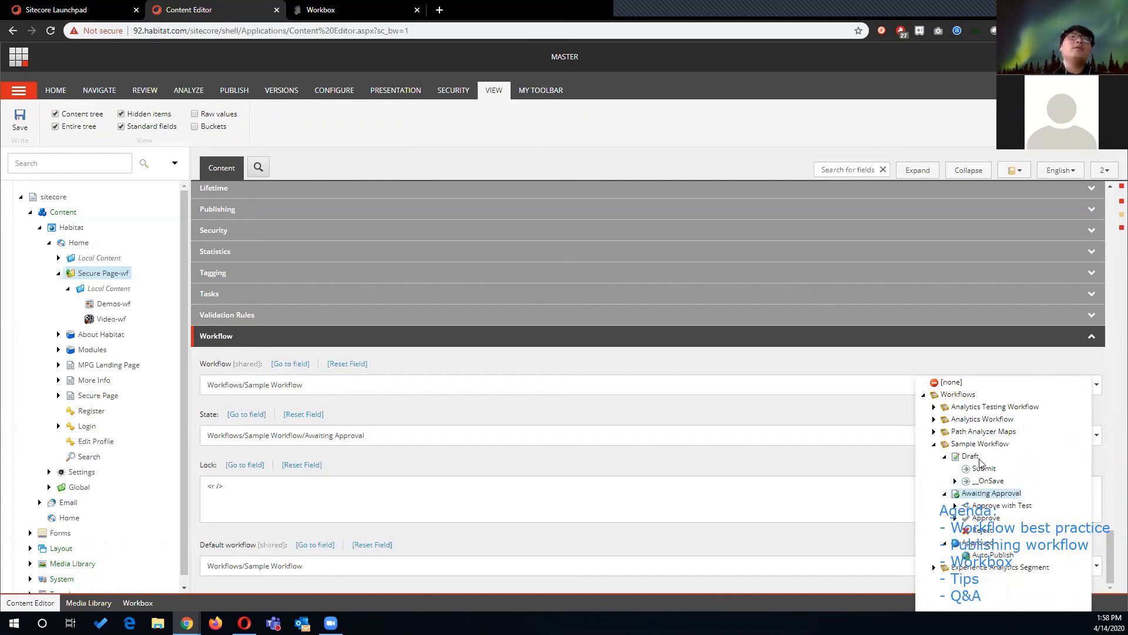
click(980, 362)
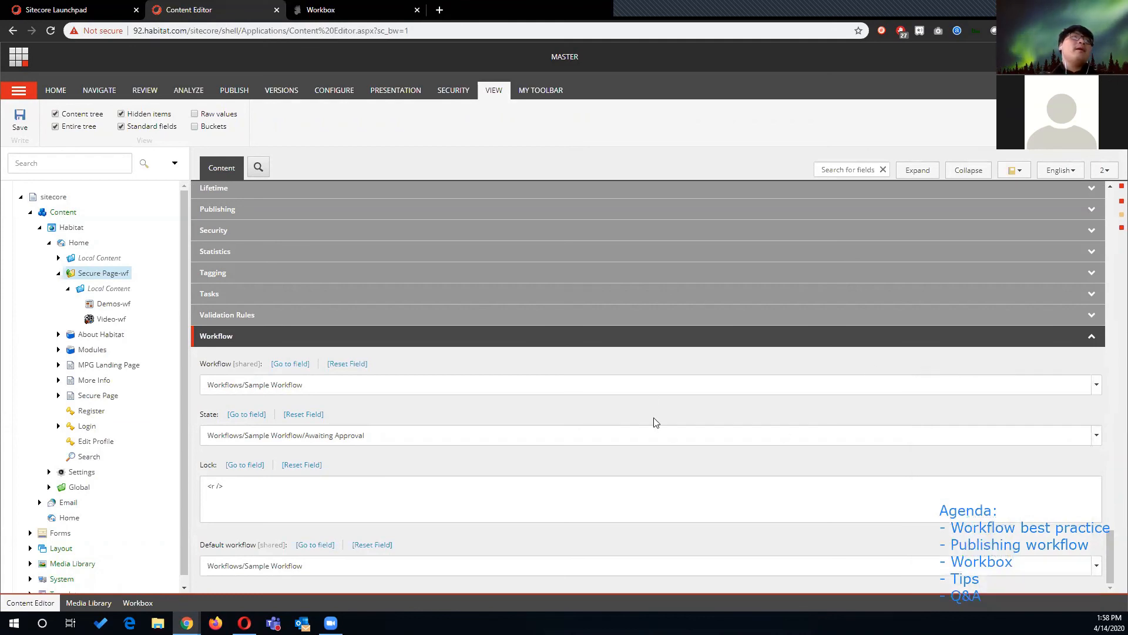
click(664, 339)
- Review the publishing warning about the newer version at the top of the item
scroll(677, 435, up, 6)
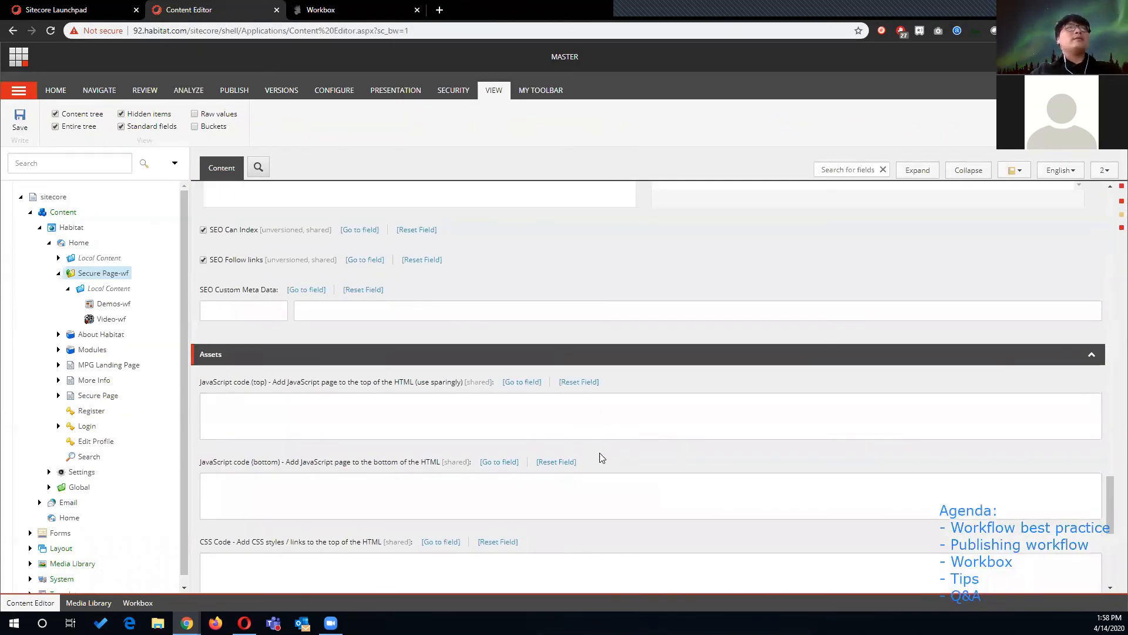
scroll(605, 455, up, 10)
scroll(608, 459, up, 15)
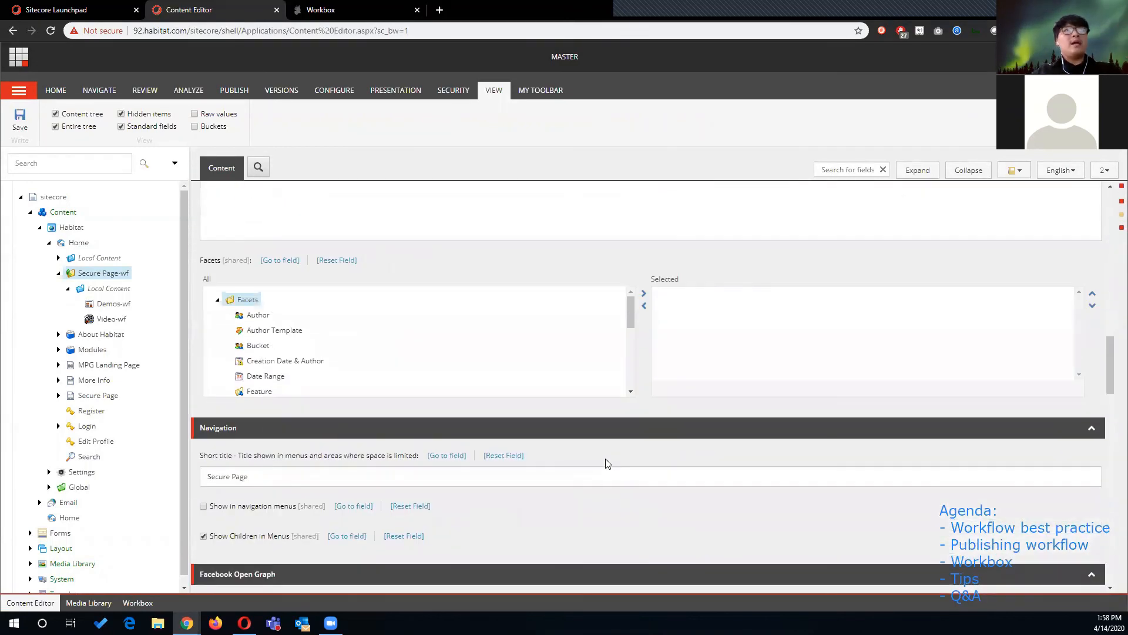
scroll(601, 453, up, 2)
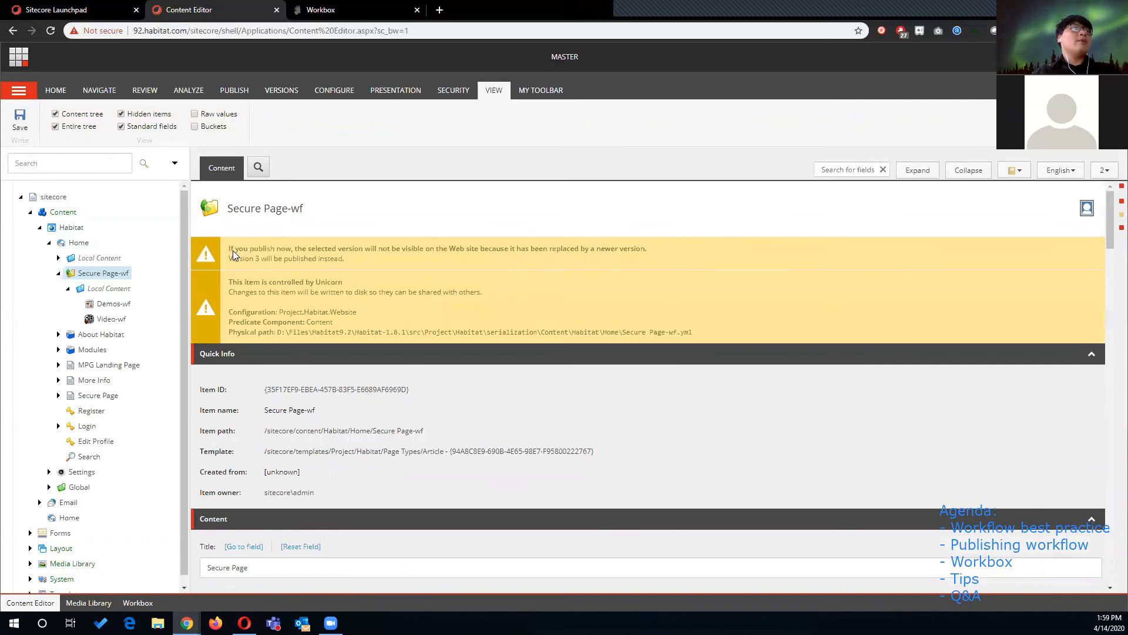
drag(228, 248, 332, 262)
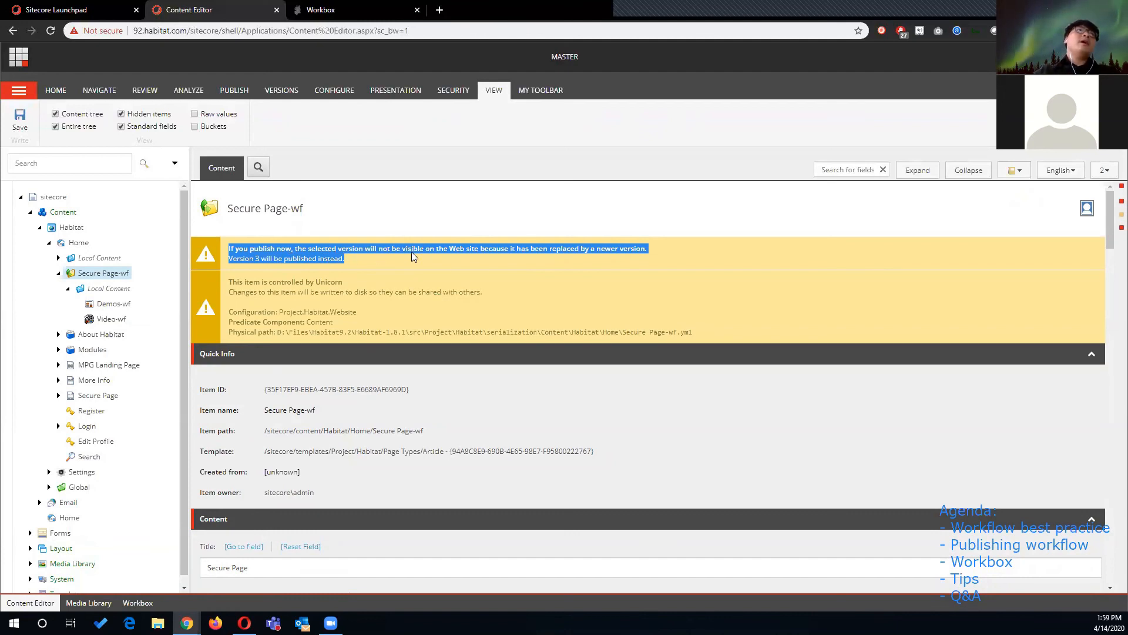
click(366, 255)
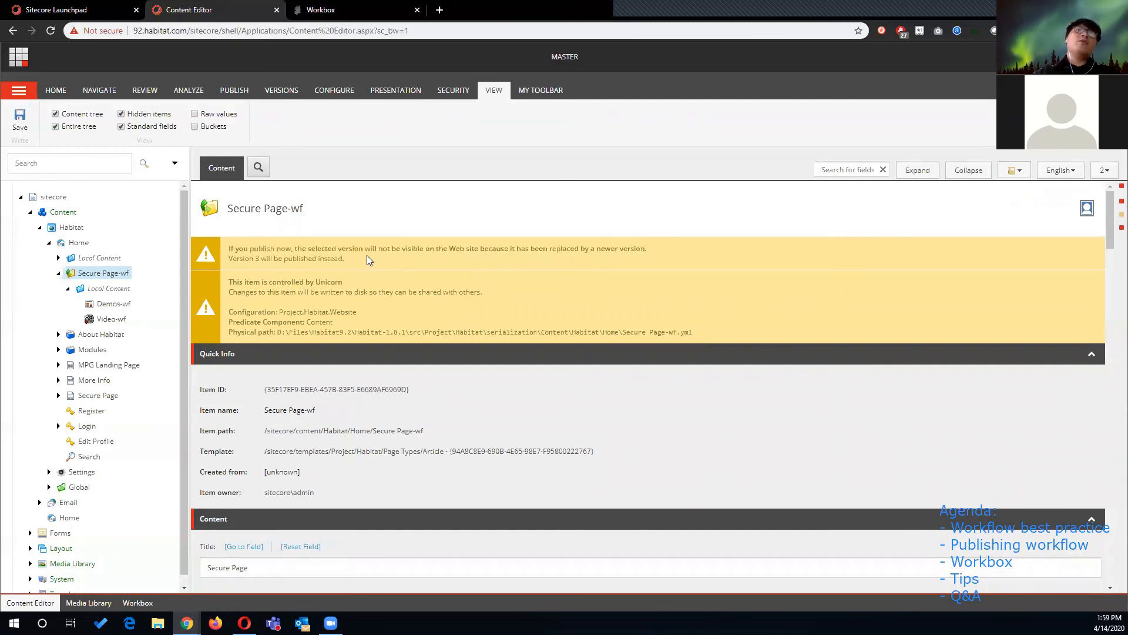